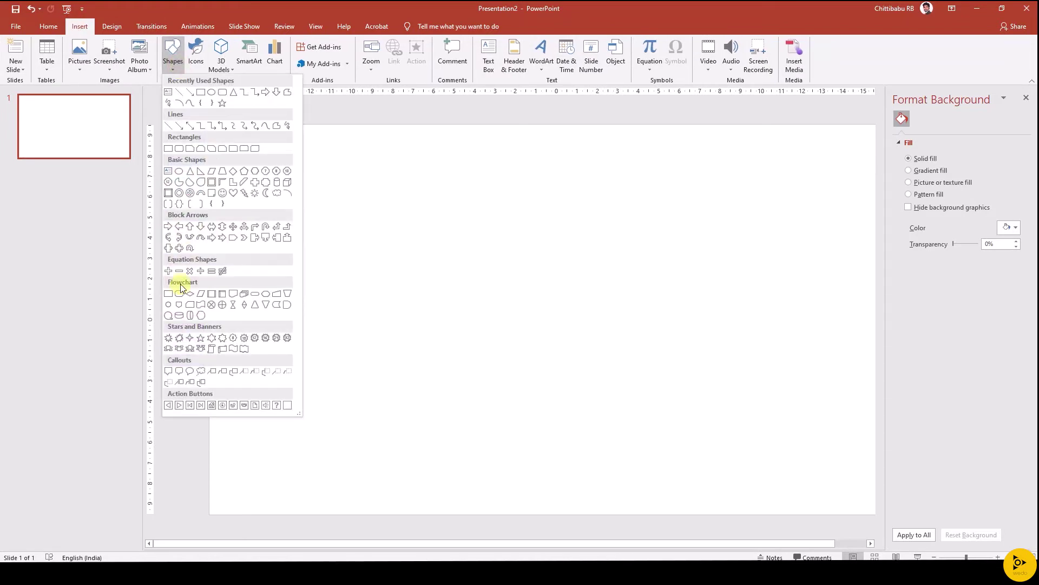
Step: Draw an isosceles triangle and rotate it to point left
{"action": "left_click", "coordinate": [189, 177]}
{"action": "left_click_drag", "start_coordinate": [413, 326], "coordinate": [476, 379]}
{"action": "left_click_drag", "start_coordinate": [440, 304], "coordinate": [379, 345]}
{"action": "left_click_drag", "start_coordinate": [442, 350], "coordinate": [405, 379]}
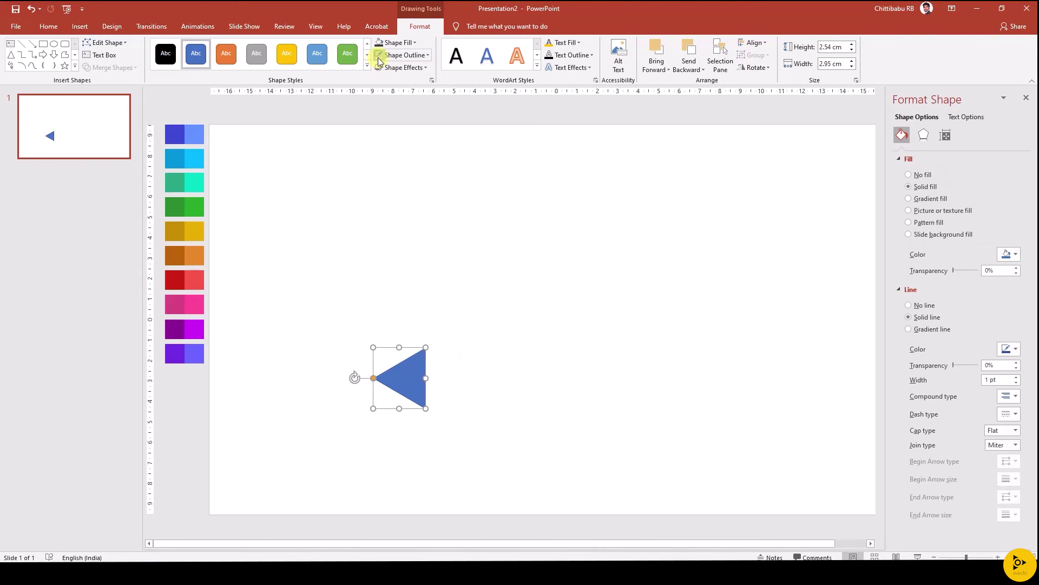
{"action": "left_click", "coordinate": [487, 281]}
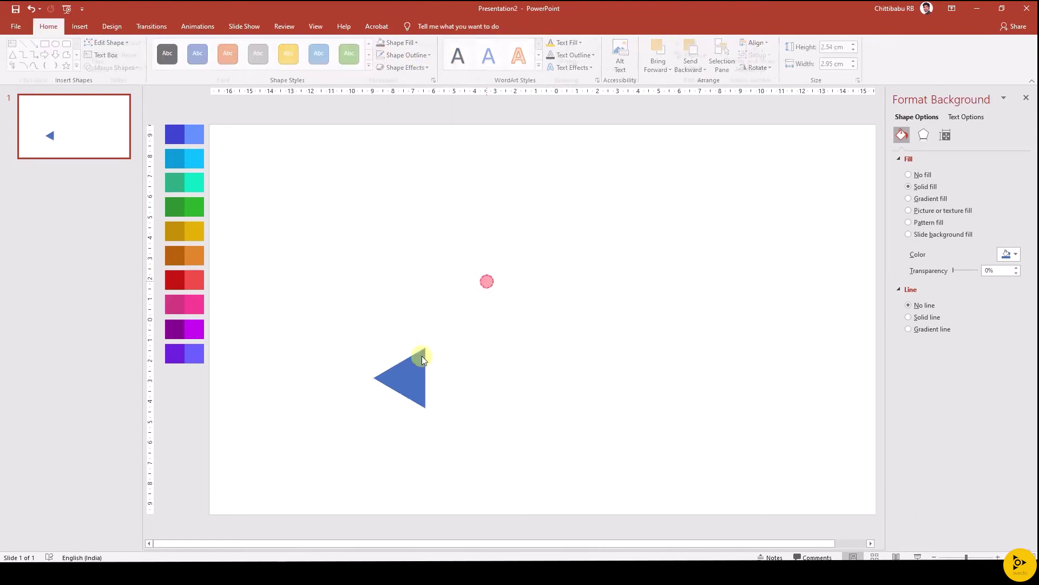
Step: Shrink the triangle and move it into position lower left
{"action": "left_click", "coordinate": [431, 352]}
{"action": "left_click_drag", "start_coordinate": [427, 344], "coordinate": [399, 381]}
{"action": "left_click_drag", "start_coordinate": [393, 398], "coordinate": [347, 357]}
{"action": "left_click", "coordinate": [384, 345]}
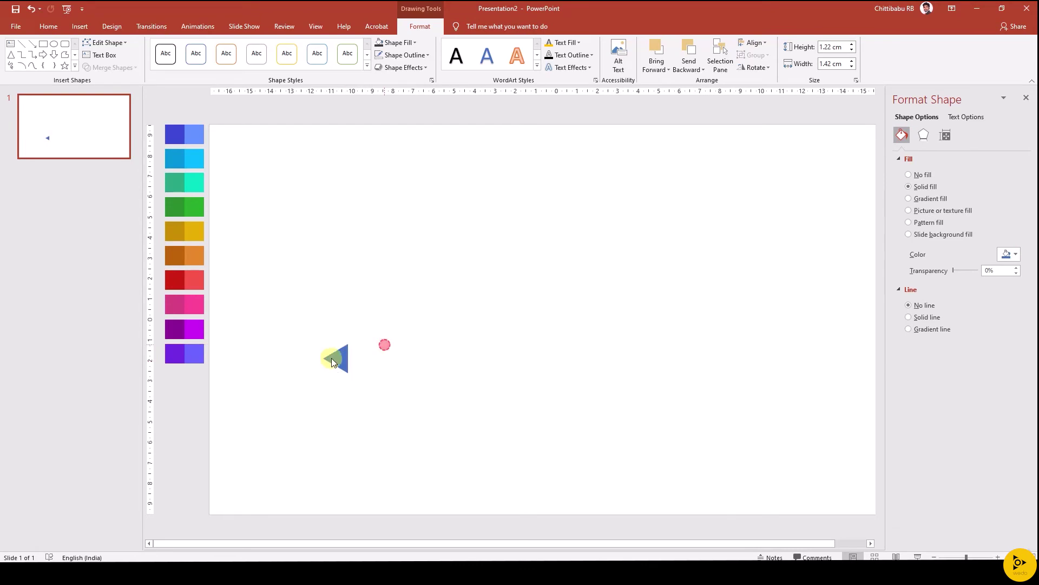
Step: Fill the triangle with Black, Text 1, Lighter 25% dark grey
{"action": "left_click", "coordinate": [336, 357]}
{"action": "left_click", "coordinate": [398, 47]}
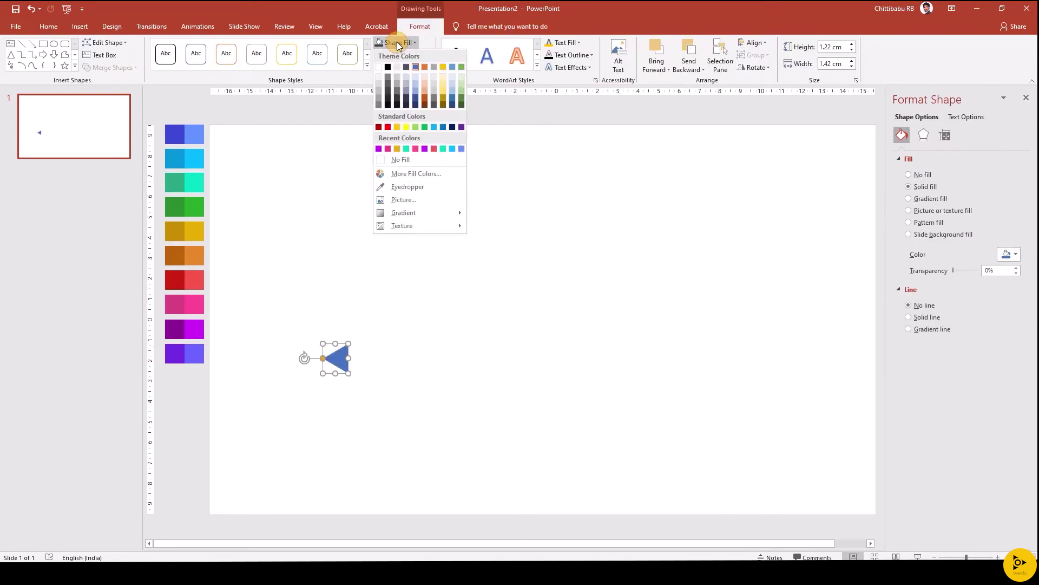
{"action": "left_click", "coordinate": [389, 91]}
{"action": "left_click", "coordinate": [399, 324]}
{"action": "left_click", "coordinate": [339, 355]}
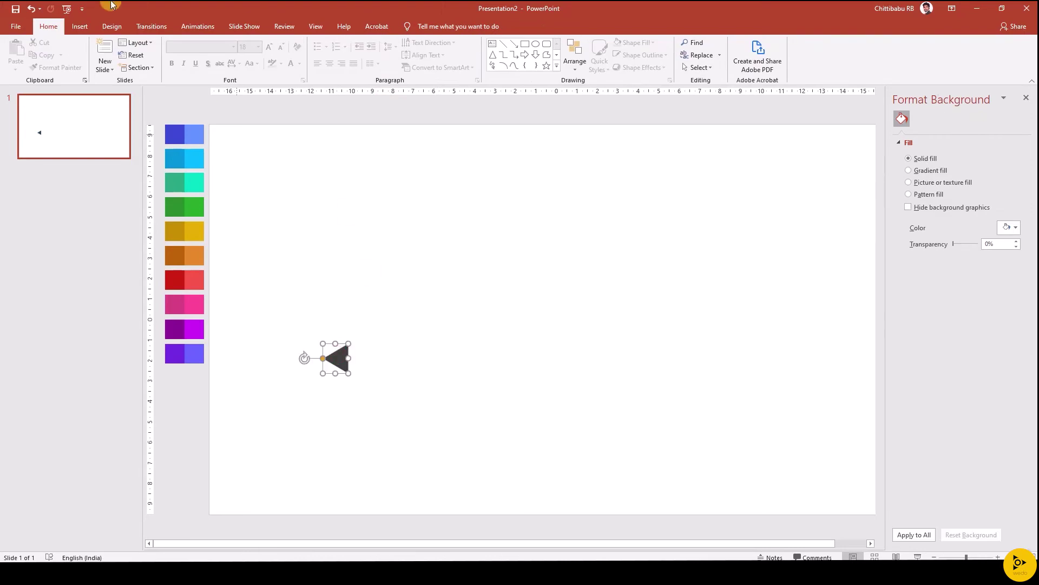
Step: Draw a blue Right Arrow and move it over the triangle
{"action": "left_click", "coordinate": [80, 26]}
{"action": "left_click", "coordinate": [174, 66]}
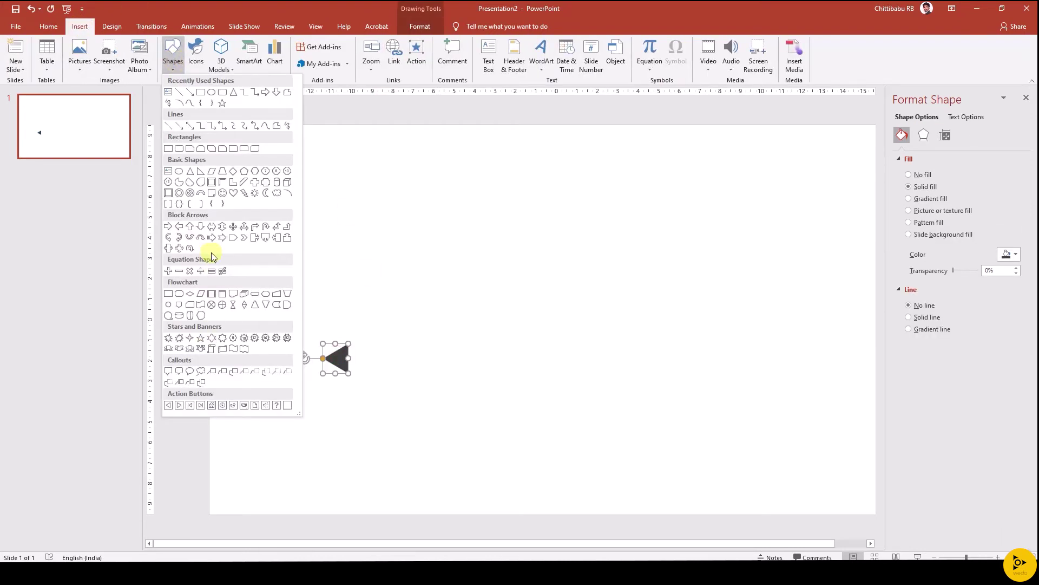
{"action": "left_click", "coordinate": [182, 227]}
{"action": "left_click_drag", "start_coordinate": [362, 259], "coordinate": [417, 287]}
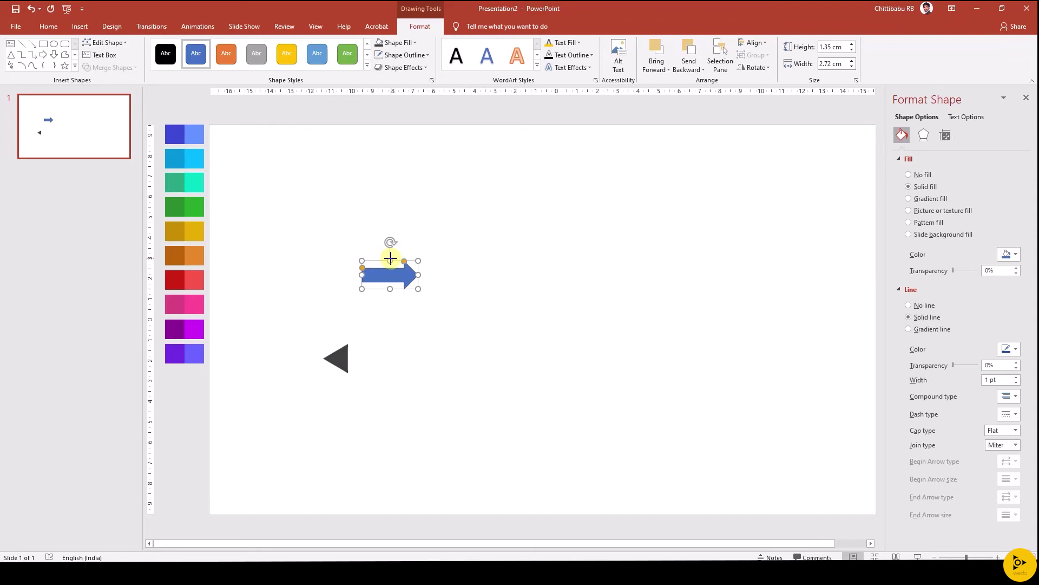
{"action": "mouse_move", "coordinate": [388, 257]}
{"action": "left_mouse_down"}
{"action": "mouse_move", "coordinate": [389, 247]}
{"action": "mouse_move", "coordinate": [376, 247]}
{"action": "mouse_move", "coordinate": [337, 327]}
{"action": "left_mouse_up"}
{"action": "scroll", "coordinate": [337, 327], "scroll_direction": "up", "scroll_amount": 5}
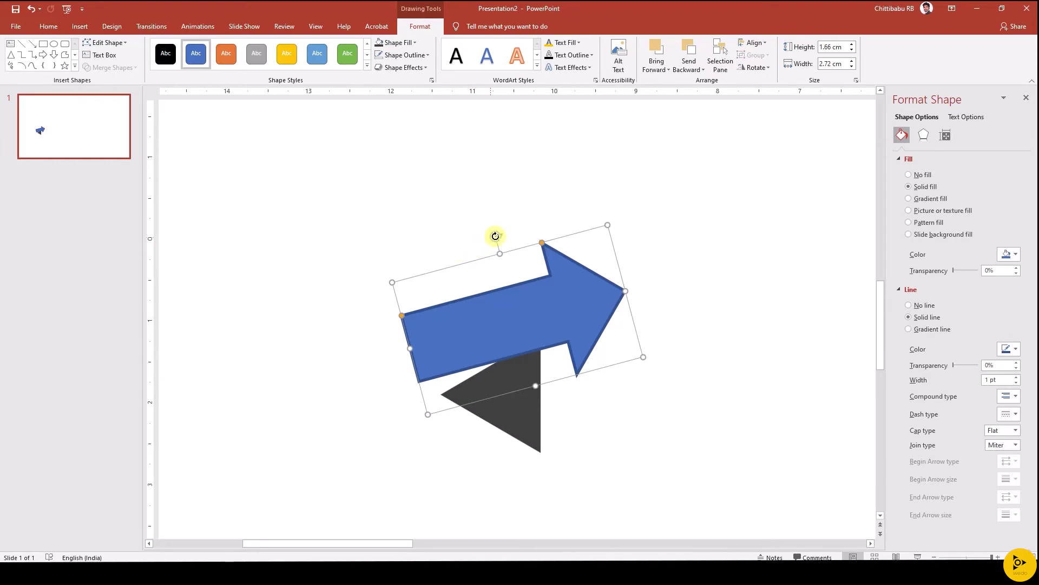
Step: Tilt the arrow to about 329° and rest it on the triangle
{"action": "left_click_drag", "start_coordinate": [495, 236], "coordinate": [473, 235]}
{"action": "mouse_move", "coordinate": [531, 304]}
{"action": "left_mouse_down"}
{"action": "mouse_move", "coordinate": [537, 289]}
{"action": "mouse_move", "coordinate": [504, 319]}
{"action": "left_mouse_up"}
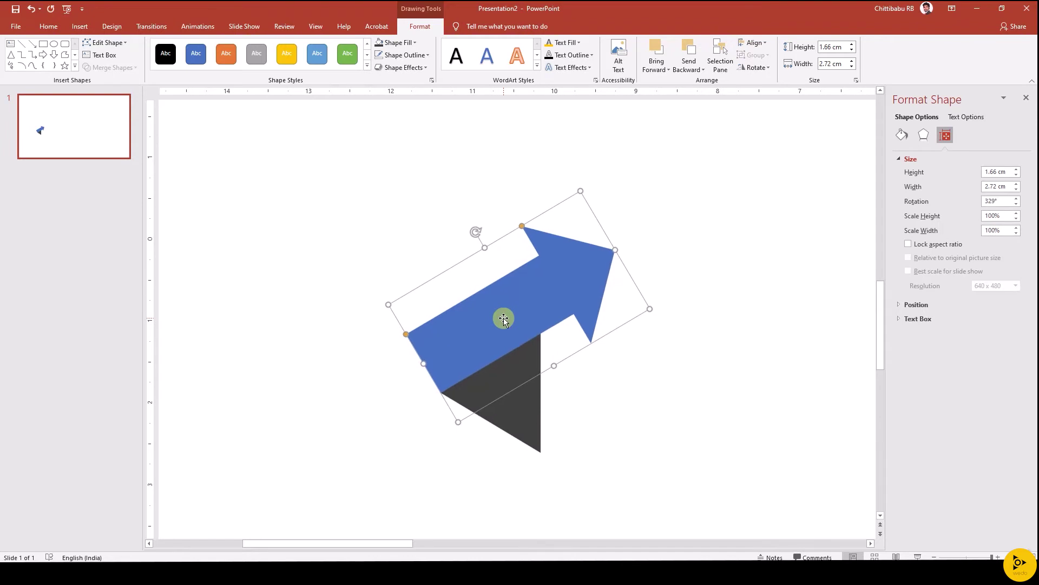
{"action": "left_click", "coordinate": [388, 394]}
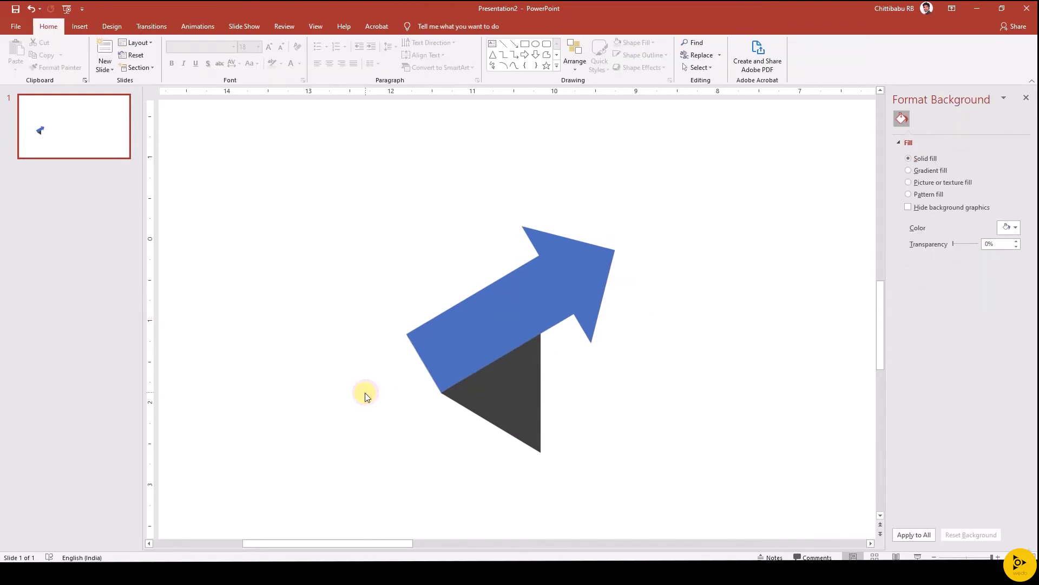
Step: Draw a rectangle covering the arrow's tail
{"action": "left_click", "coordinate": [79, 26]}
{"action": "left_click", "coordinate": [172, 56]}
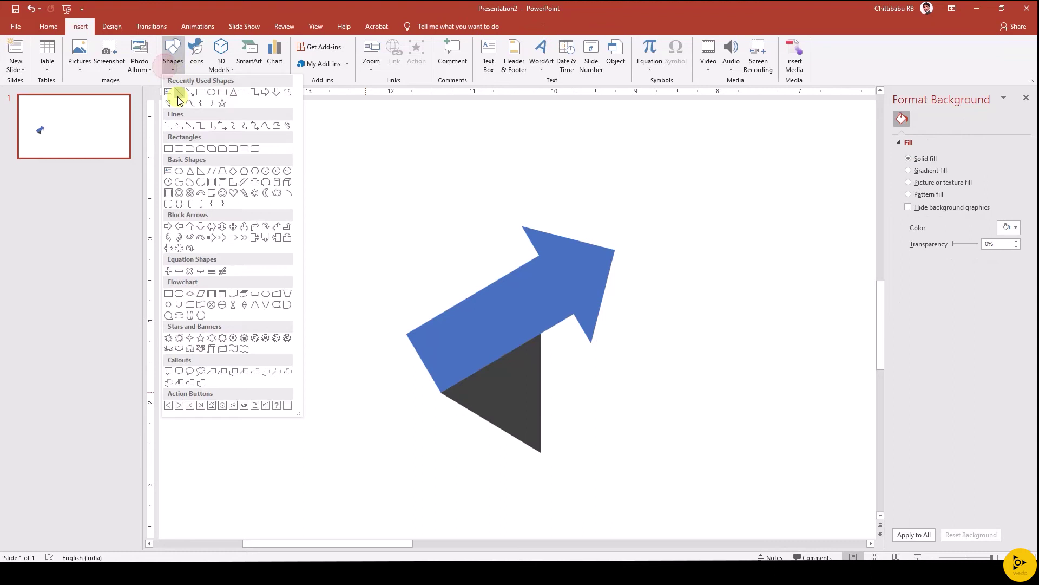
{"action": "left_click", "coordinate": [205, 94]}
{"action": "left_click_drag", "start_coordinate": [371, 254], "coordinate": [441, 485]}
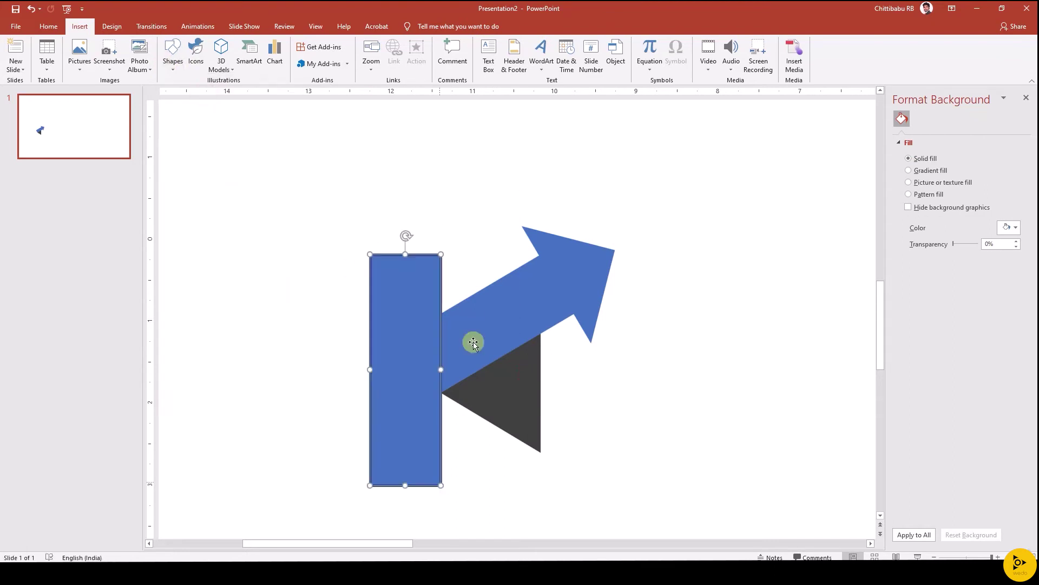
Step: Subtract the rectangle from the arrow to cut its tail straight
{"action": "left_click", "coordinate": [495, 313]}
{"action": "left_click", "coordinate": [407, 406], "text": "shift"}
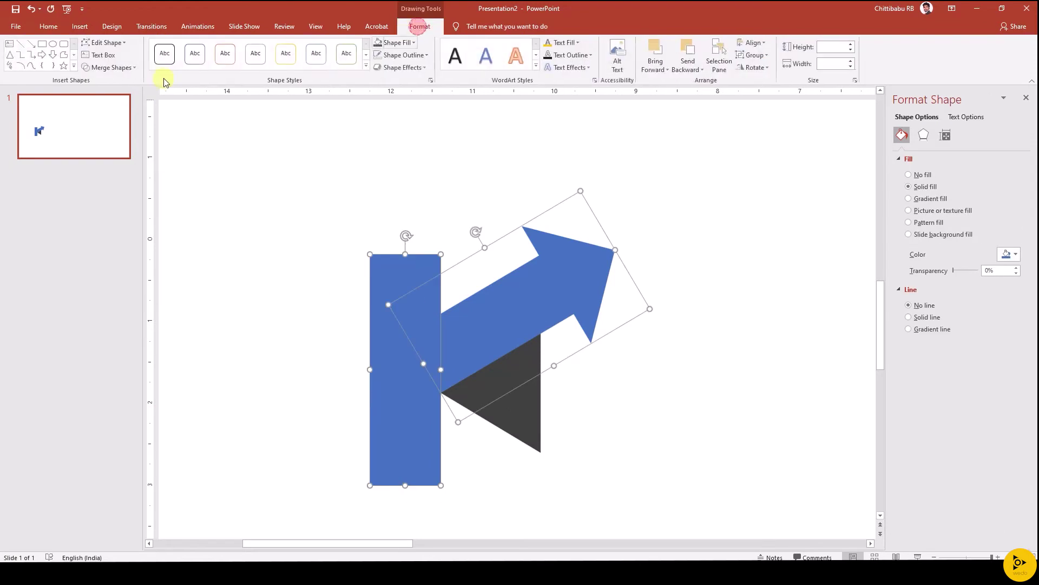
{"action": "left_click", "coordinate": [119, 67]}
{"action": "left_click", "coordinate": [109, 137]}
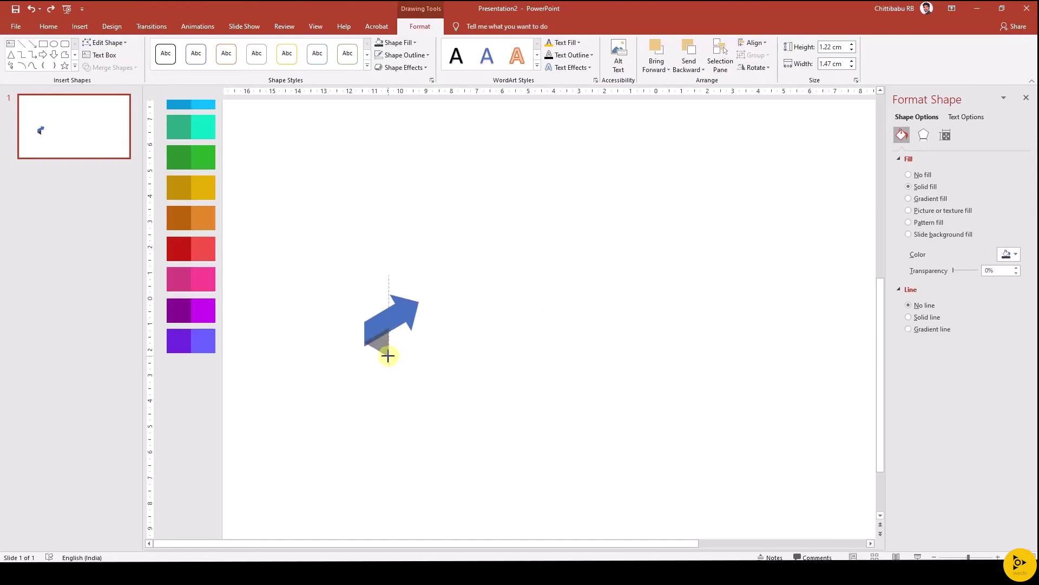
Step: Resize the triangle to 0.93 x 1.11 cm snug under the arrow's tail
{"action": "left_click_drag", "start_coordinate": [387, 355], "coordinate": [383, 348]}
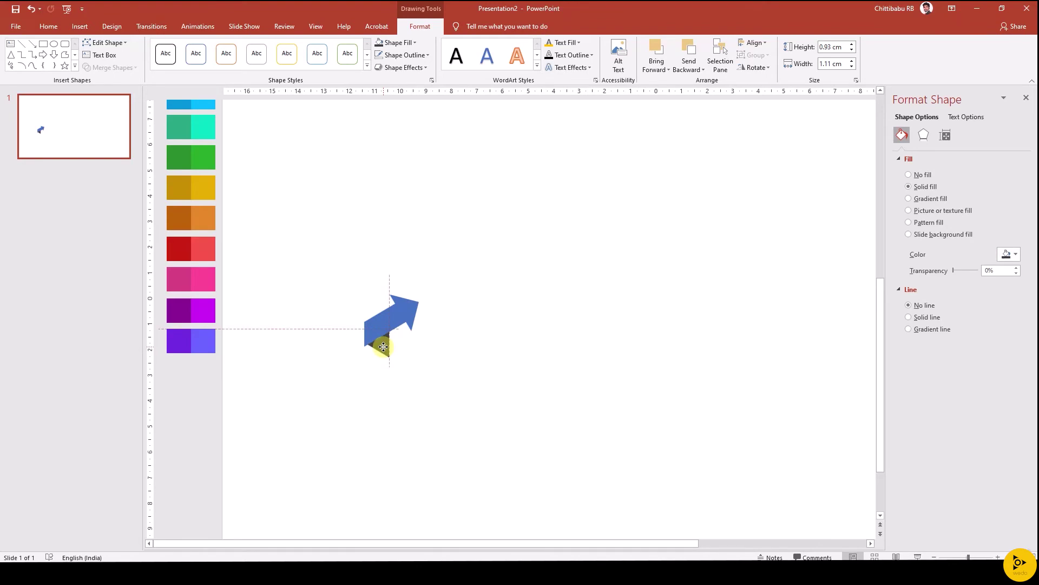
{"action": "scroll", "coordinate": [382, 347], "scroll_direction": "up", "scroll_amount": 3}
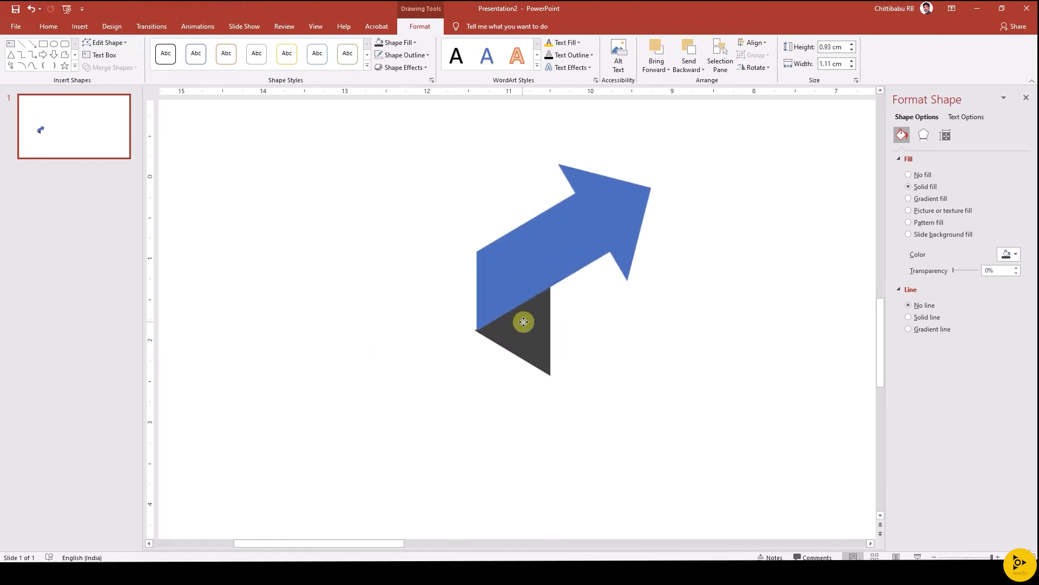
{"action": "key", "text": "Escape"}
{"action": "left_click", "coordinate": [509, 345]}
{"action": "left_click", "coordinate": [601, 338]}
{"action": "left_click", "coordinate": [529, 340]}
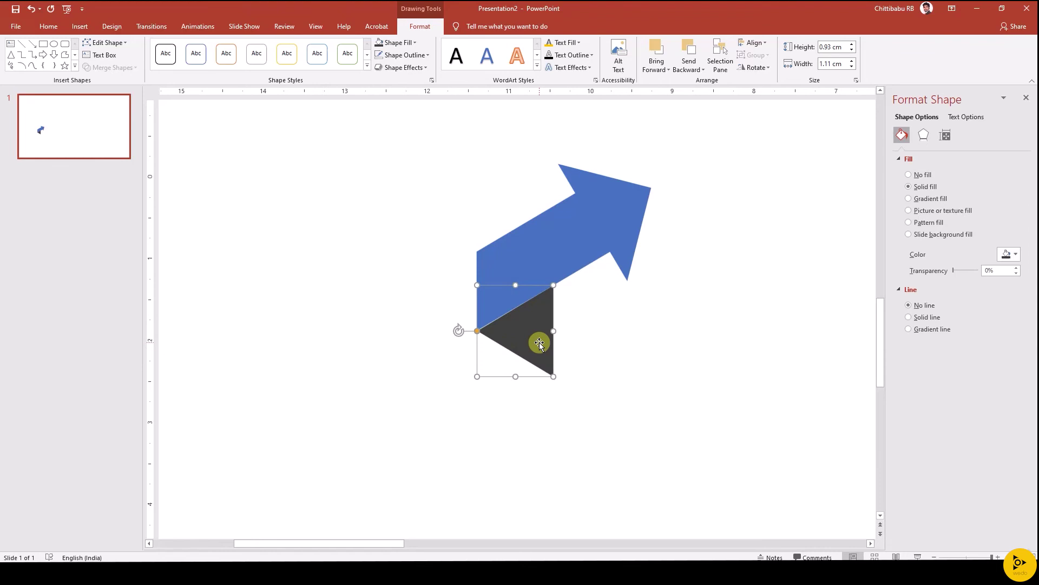
{"action": "left_click", "coordinate": [596, 329]}
{"action": "scroll", "coordinate": [597, 328], "scroll_direction": "down", "scroll_amount": 3}
{"action": "scroll", "coordinate": [376, 365], "scroll_direction": "down", "scroll_amount": 1}
{"action": "scroll", "coordinate": [347, 427], "scroll_direction": "up", "scroll_amount": 1}
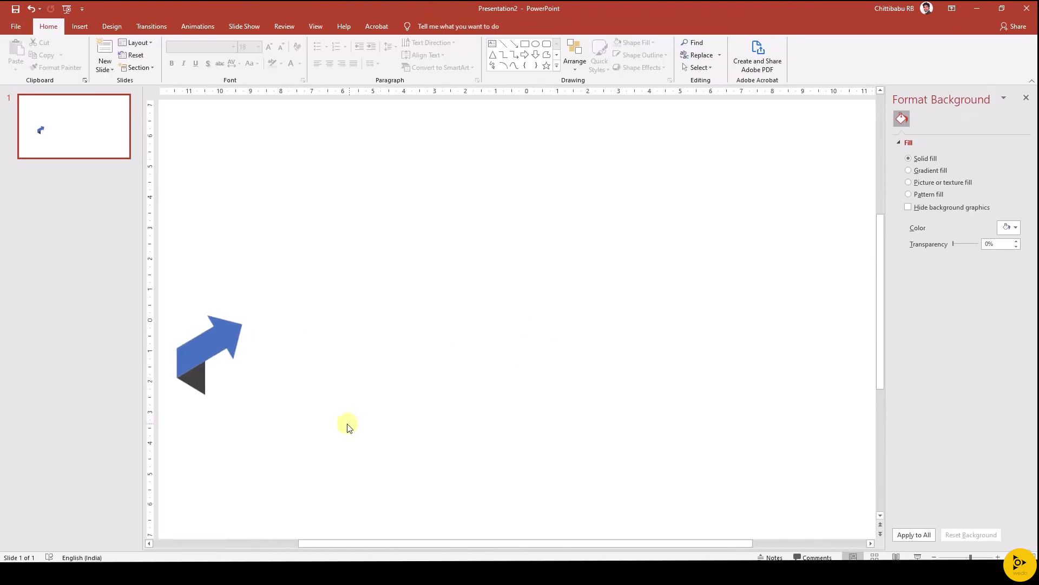
{"action": "scroll", "coordinate": [357, 414], "scroll_direction": "down", "scroll_amount": 2}
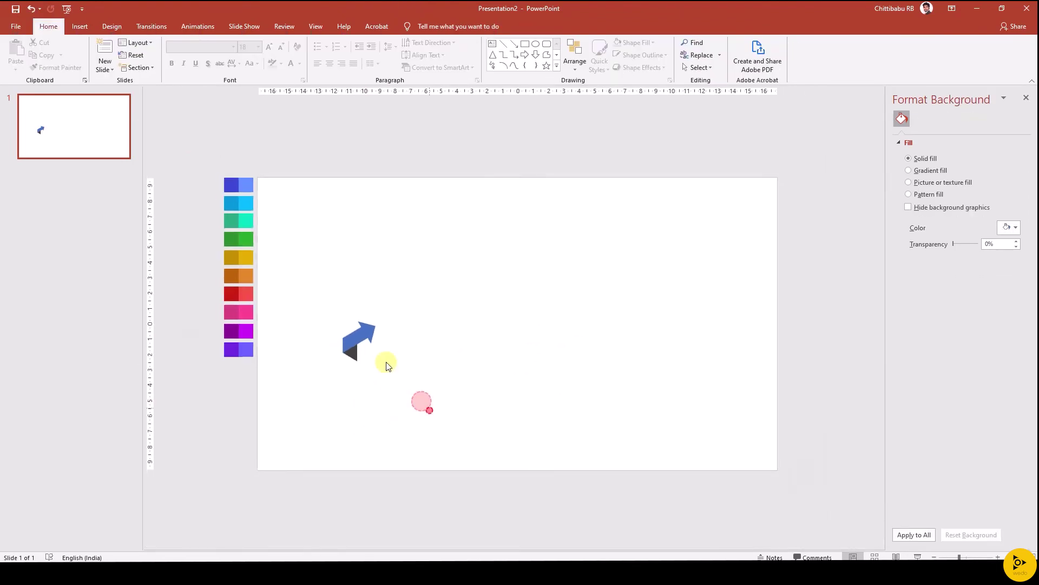
Step: Move the arrow piece down and to the left
{"action": "left_click", "coordinate": [361, 335]}
{"action": "scroll", "coordinate": [388, 313], "scroll_direction": "up", "scroll_amount": 2}
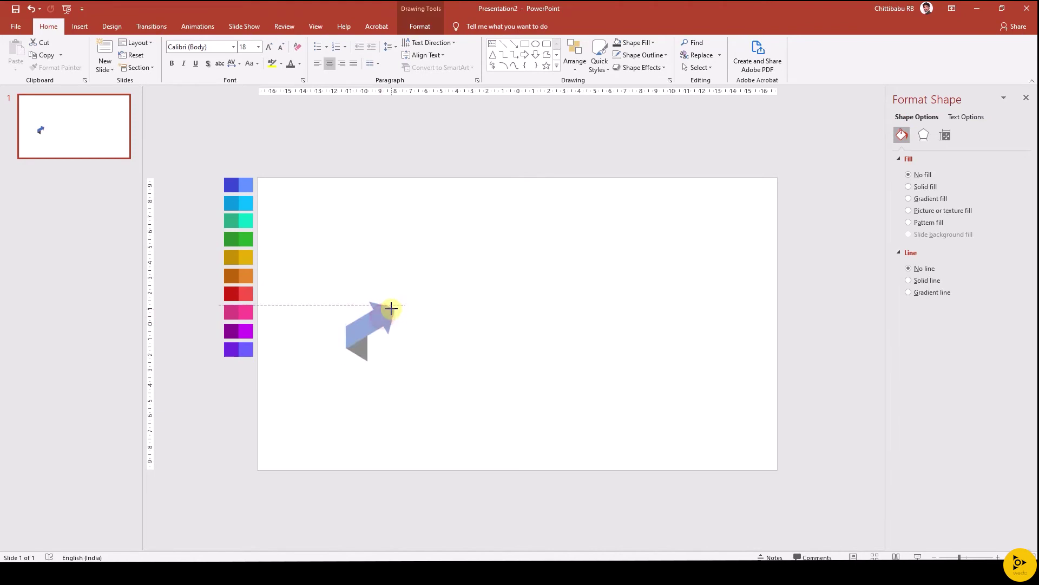
{"action": "mouse_move", "coordinate": [392, 316]}
{"action": "left_mouse_down"}
{"action": "mouse_move", "coordinate": [357, 321]}
{"action": "mouse_move", "coordinate": [423, 332]}
{"action": "left_mouse_up"}
{"action": "left_click", "coordinate": [389, 327]}
Step: Duplicate the arrow piece, then undo the duplicate with Ctrl+Z
{"action": "left_click", "coordinate": [324, 332]}
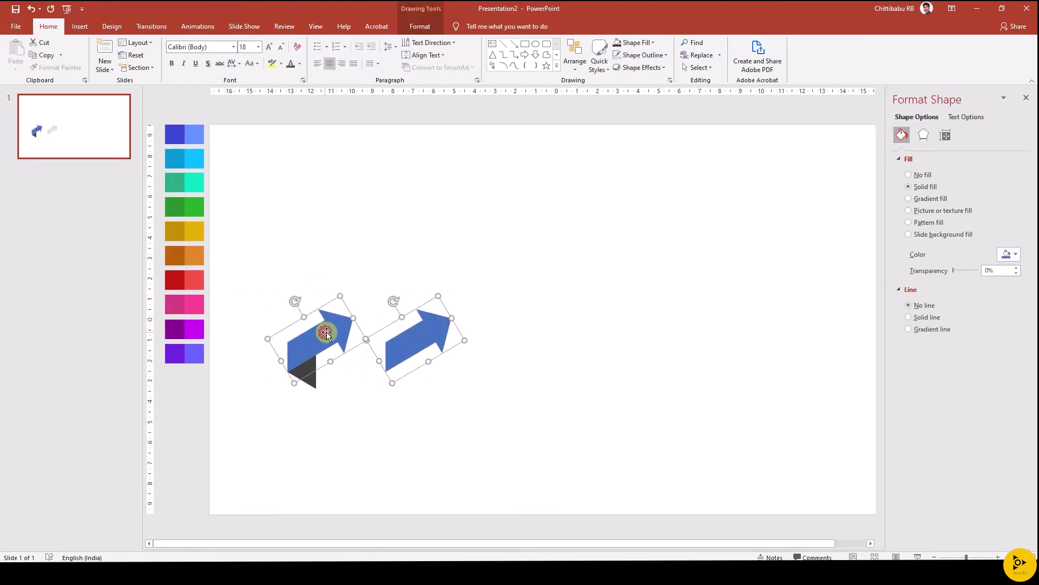
{"action": "left_click", "coordinate": [585, 55]}
{"action": "left_click", "coordinate": [420, 26]}
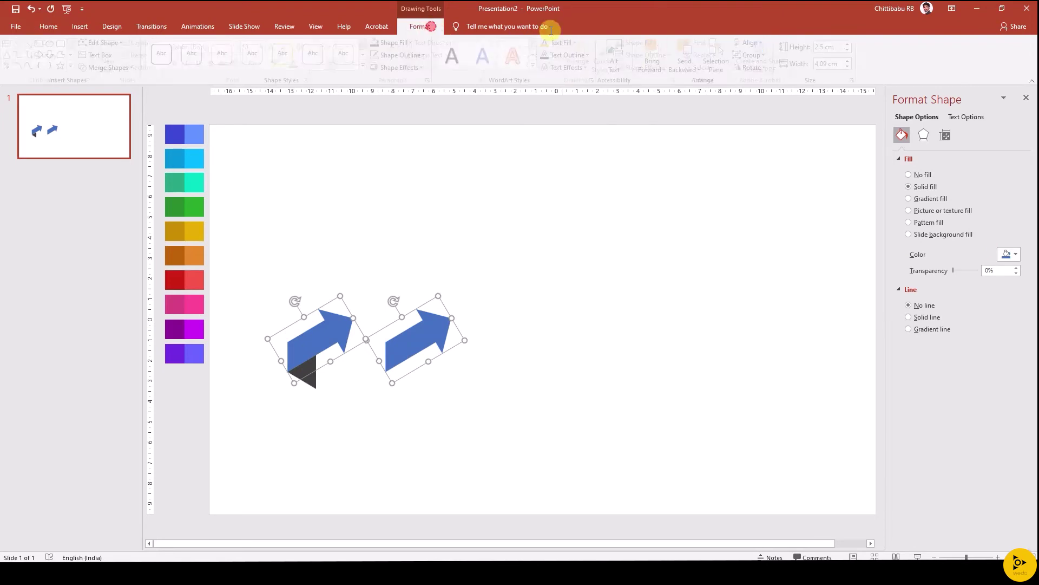
{"action": "left_click", "coordinate": [753, 46]}
{"action": "key", "text": "ctrl+z"}
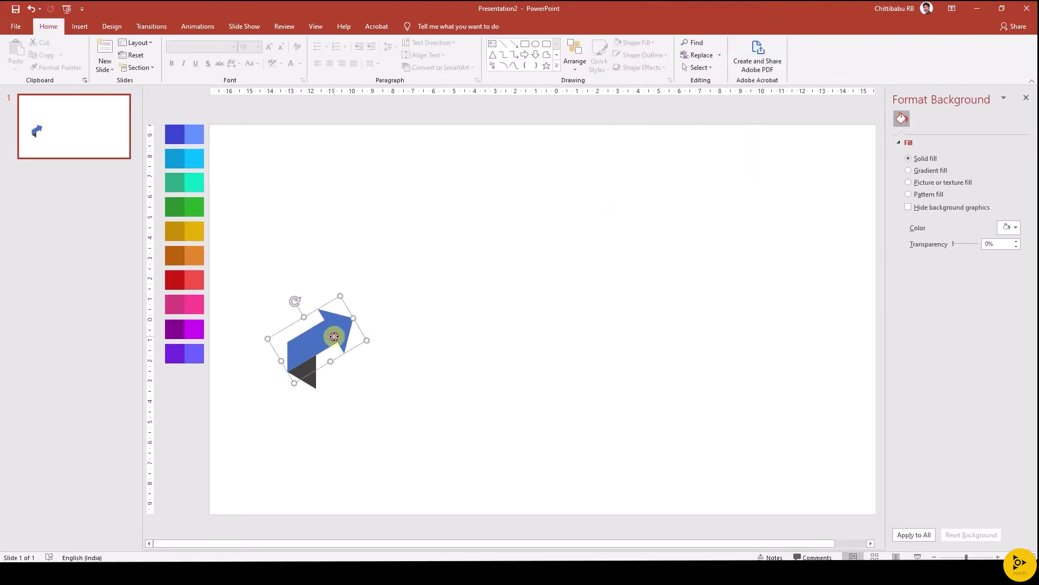
{"action": "left_click", "coordinate": [499, 316]}
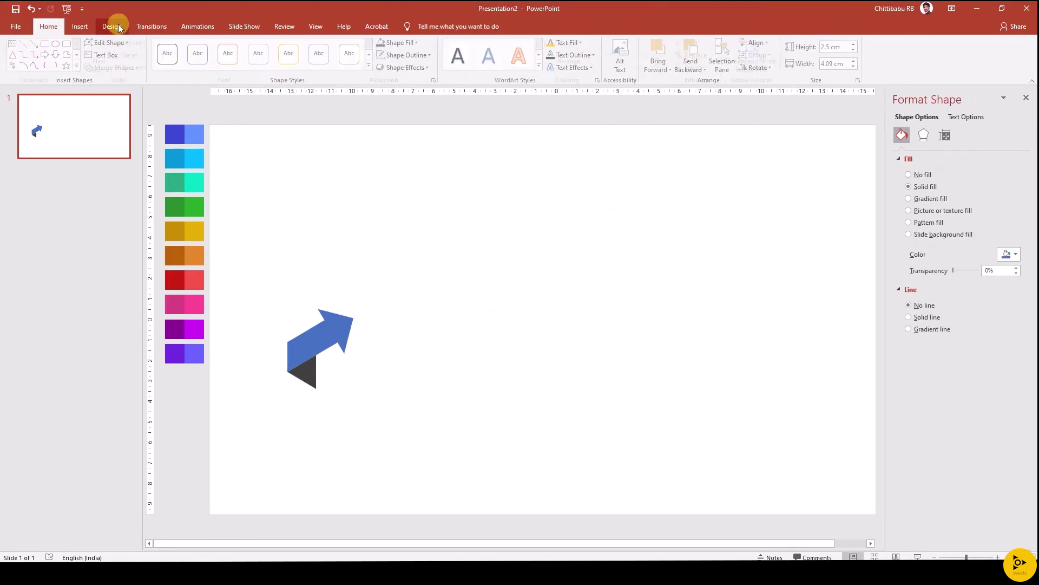
Step: Draw a tall rectangle over the arrow's tail and stretch it up past the arrow
{"action": "left_click", "coordinate": [80, 26]}
{"action": "left_click", "coordinate": [174, 54]}
{"action": "left_click", "coordinate": [198, 93]}
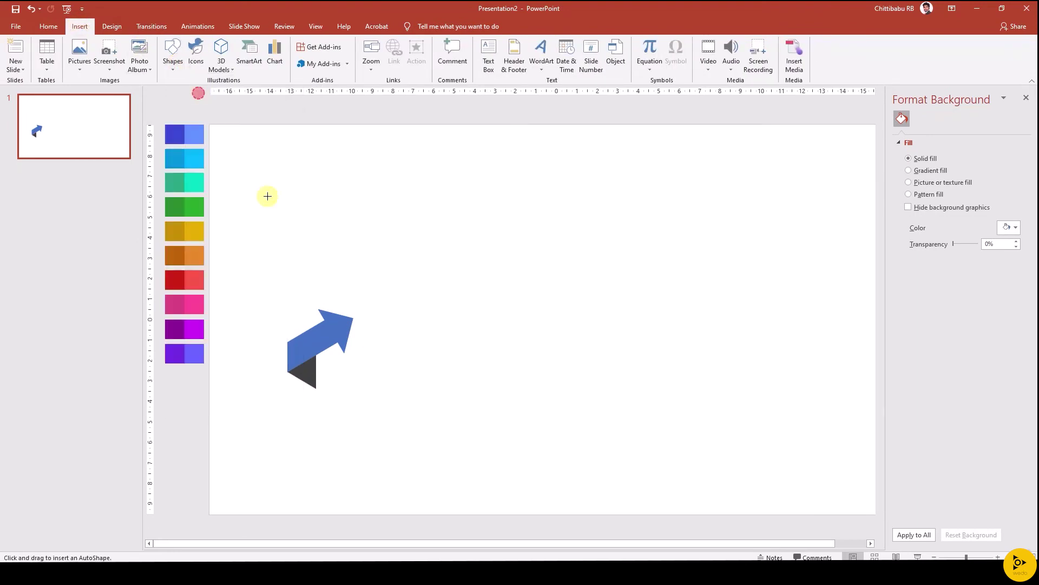
{"action": "left_click_drag", "start_coordinate": [340, 343], "coordinate": [451, 501]}
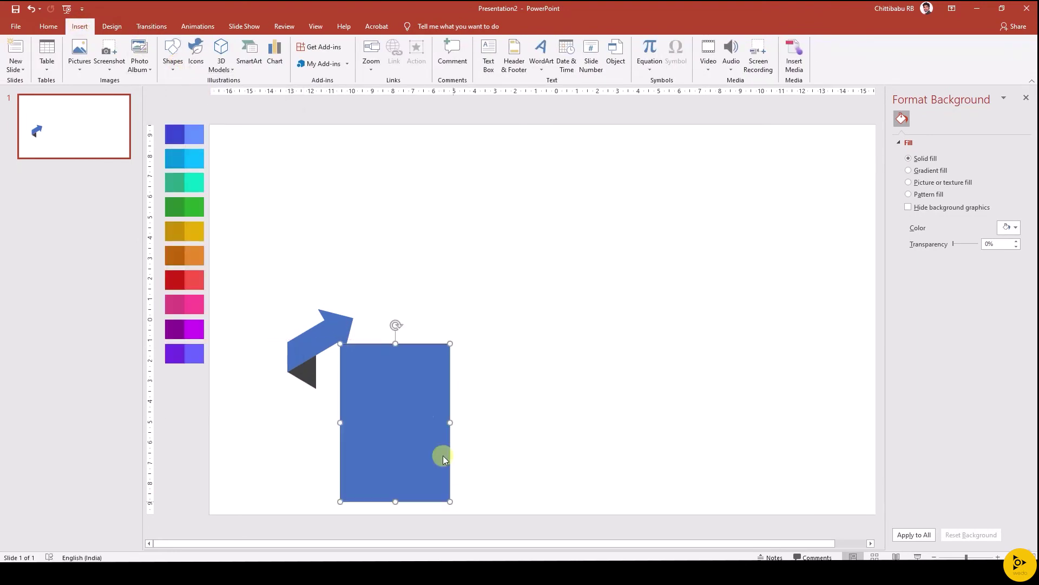
{"action": "left_click_drag", "start_coordinate": [406, 410], "coordinate": [399, 408]}
{"action": "left_click_drag", "start_coordinate": [372, 339], "coordinate": [371, 290]}
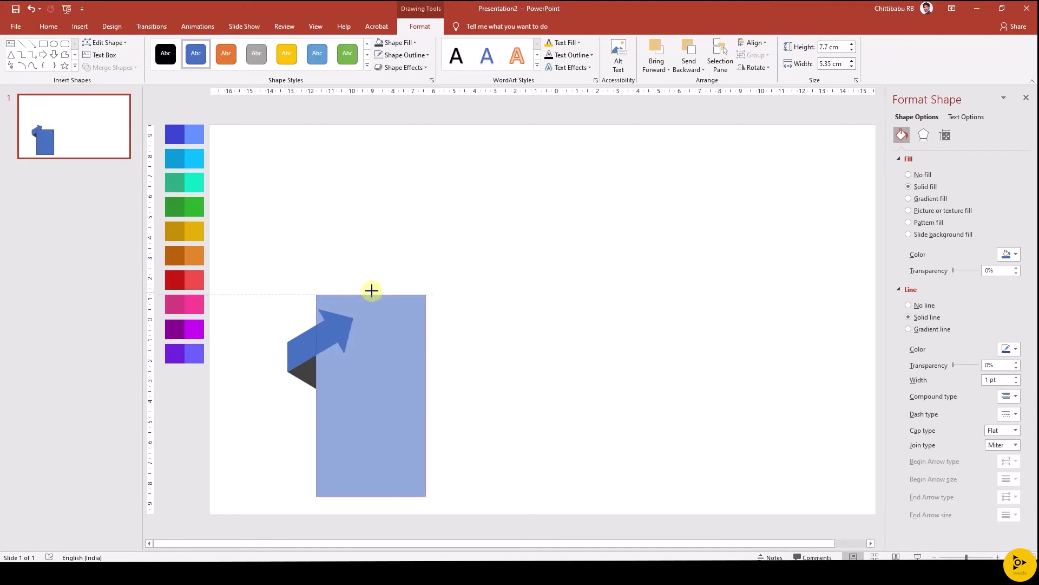
{"action": "left_click_drag", "start_coordinate": [371, 283], "coordinate": [372, 284]}
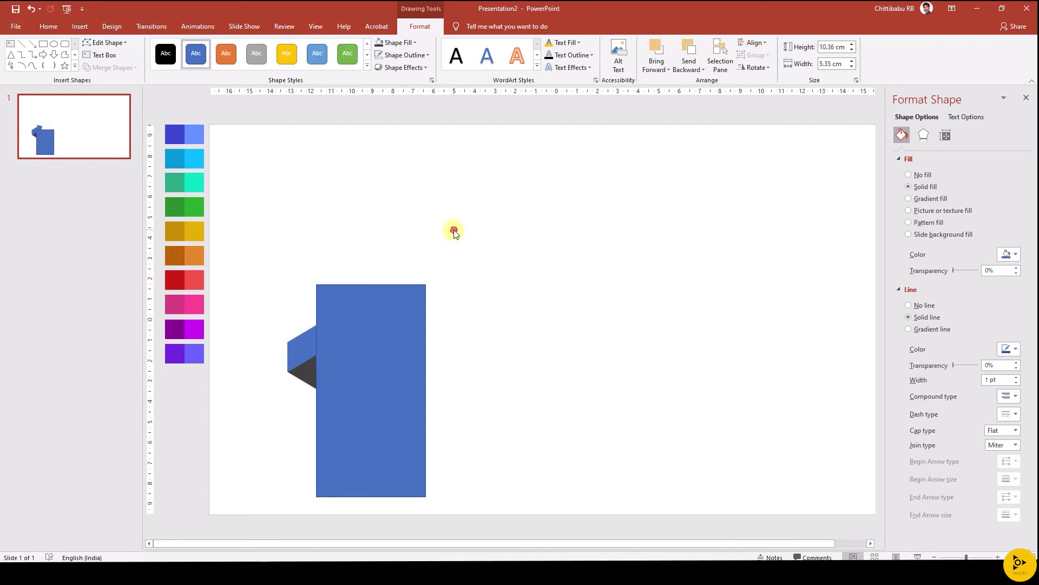
Step: Fill the tall rectangle with a very light grey
{"action": "left_click", "coordinate": [452, 230]}
{"action": "left_click", "coordinate": [392, 356]}
{"action": "left_click", "coordinate": [389, 46]}
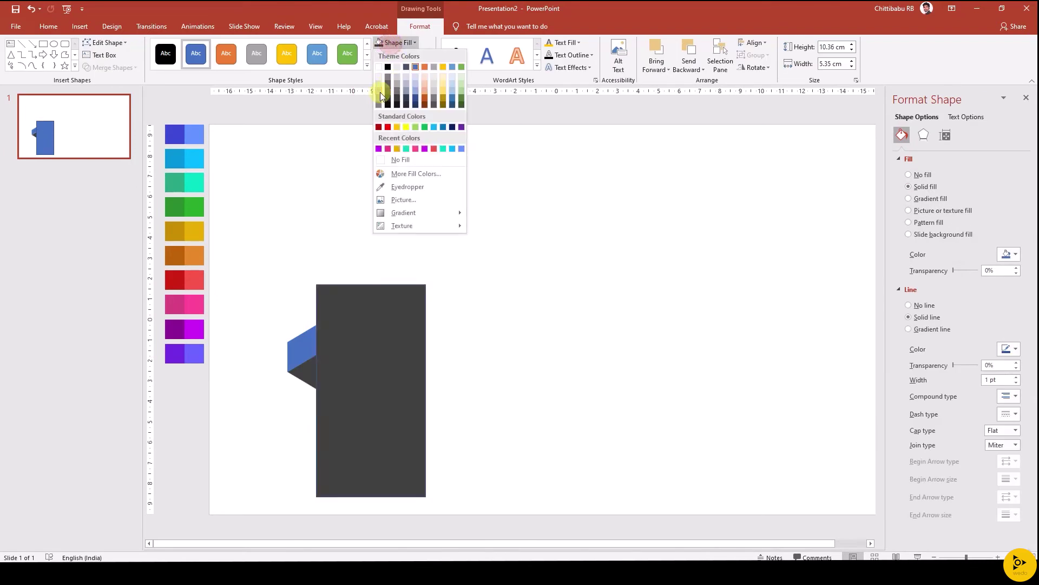
{"action": "left_click", "coordinate": [378, 76]}
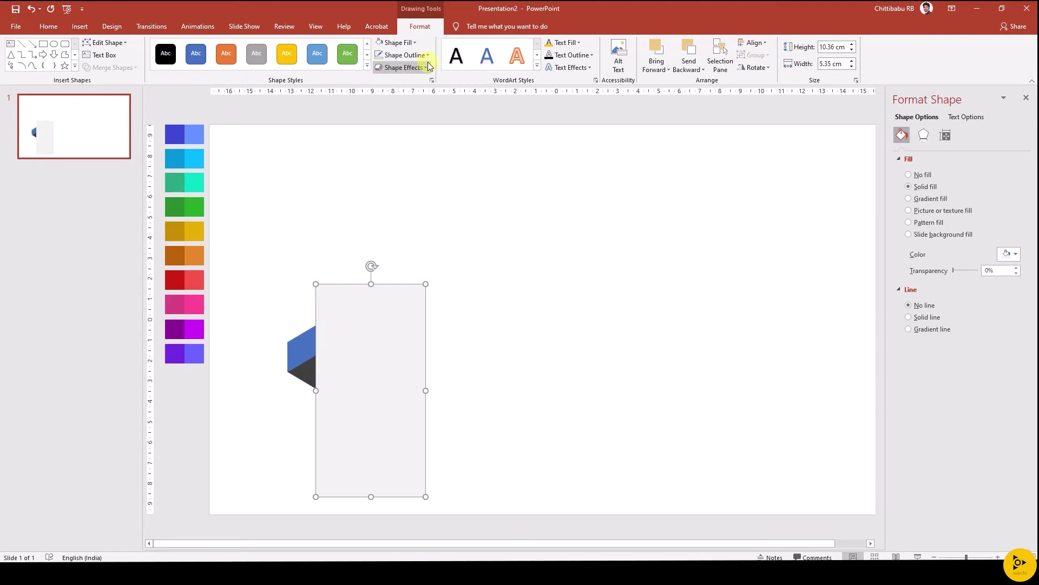
Step: Send the panel to back, Ctrl-drag a copy upward and tilt it to the arrow's angle
{"action": "left_click", "coordinate": [688, 69]}
{"action": "left_click", "coordinate": [695, 95]}
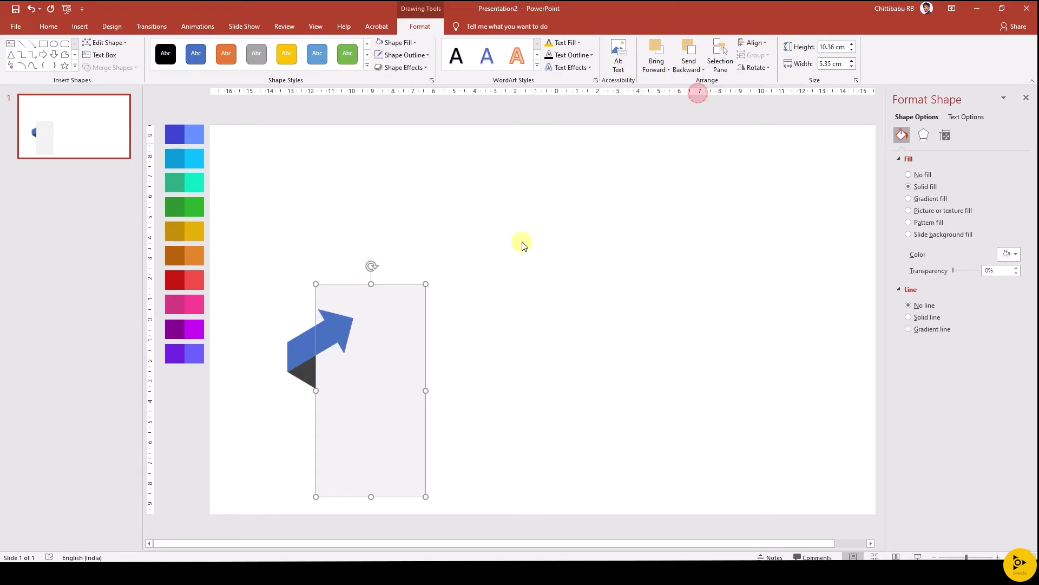
{"action": "left_click", "coordinate": [480, 281]}
{"action": "left_click", "coordinate": [372, 411]}
{"action": "left_click_drag", "start_coordinate": [376, 325], "coordinate": [374, 239]}
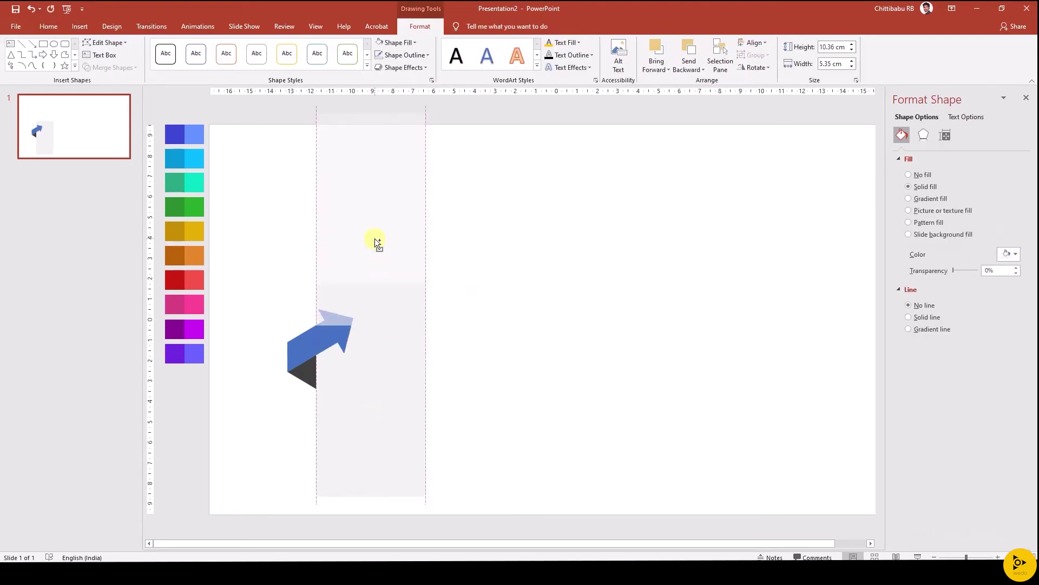
{"action": "mouse_move", "coordinate": [374, 112]}
{"action": "left_mouse_down"}
{"action": "mouse_move", "coordinate": [447, 152]}
{"action": "mouse_move", "coordinate": [379, 227]}
{"action": "left_mouse_up"}
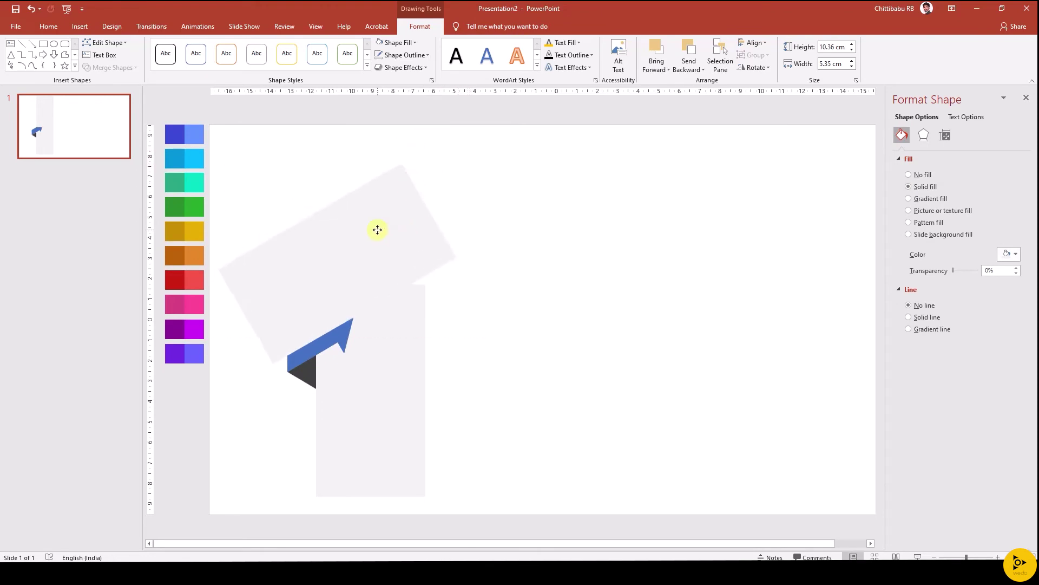
Step: Fill the tilted rectangle black and align its lower edge along the arrow's top
{"action": "left_click", "coordinate": [415, 42]}
{"action": "left_click", "coordinate": [395, 65]}
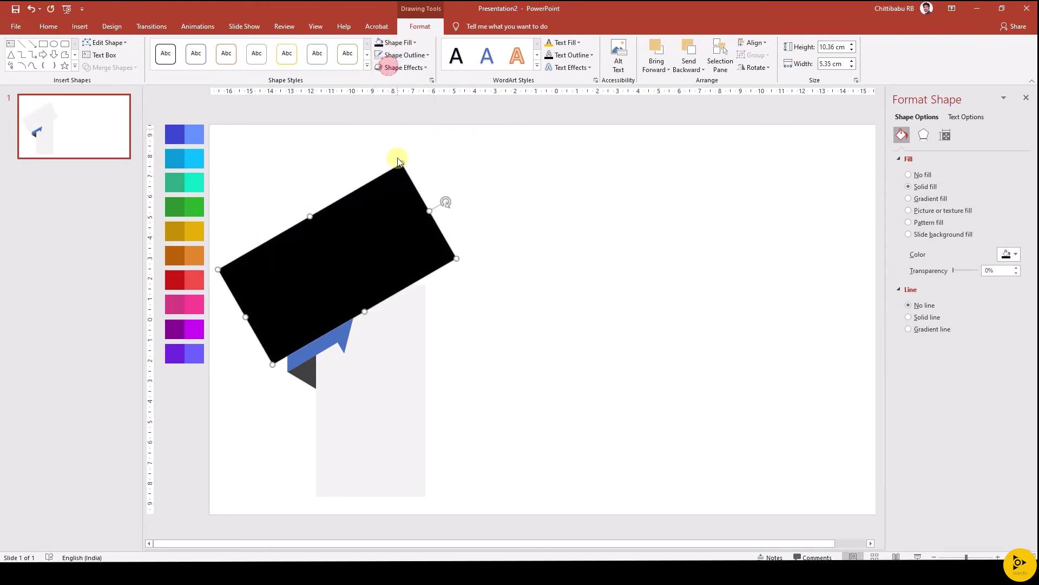
{"action": "left_click", "coordinate": [387, 191]}
{"action": "left_click_drag", "start_coordinate": [387, 190], "coordinate": [388, 193]}
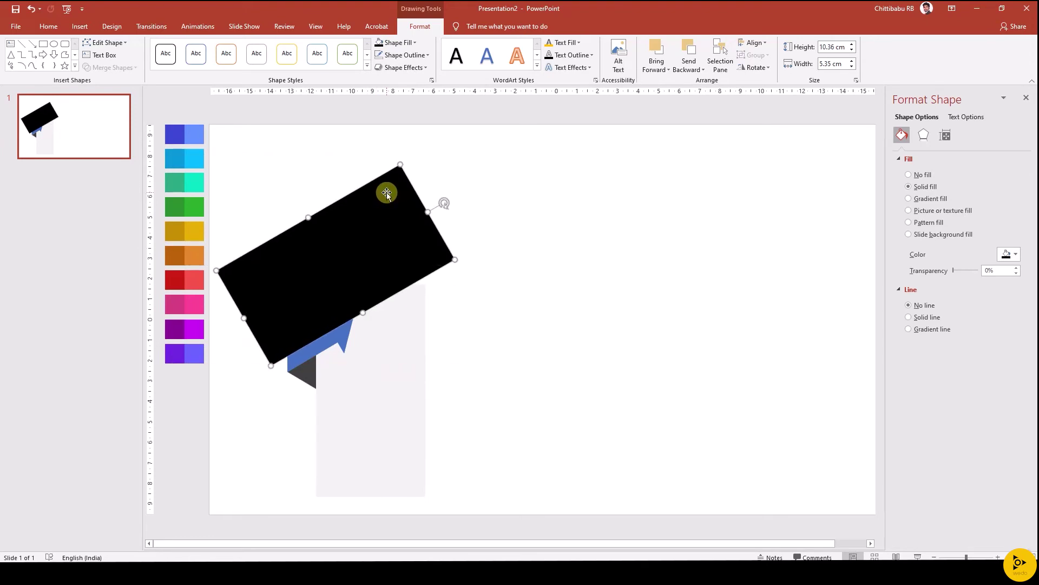
{"action": "scroll", "coordinate": [348, 323], "scroll_direction": "up", "scroll_amount": 4}
{"action": "scroll", "coordinate": [347, 322], "scroll_direction": "down", "scroll_amount": 3}
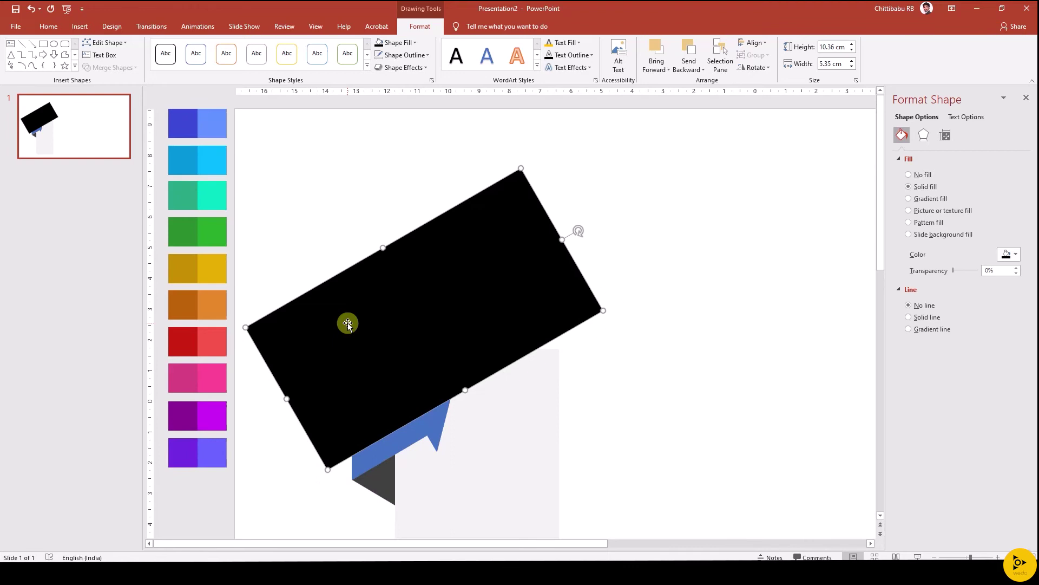
{"action": "left_click", "coordinate": [548, 383]}
{"action": "left_click_drag", "start_coordinate": [478, 355], "coordinate": [483, 338]}
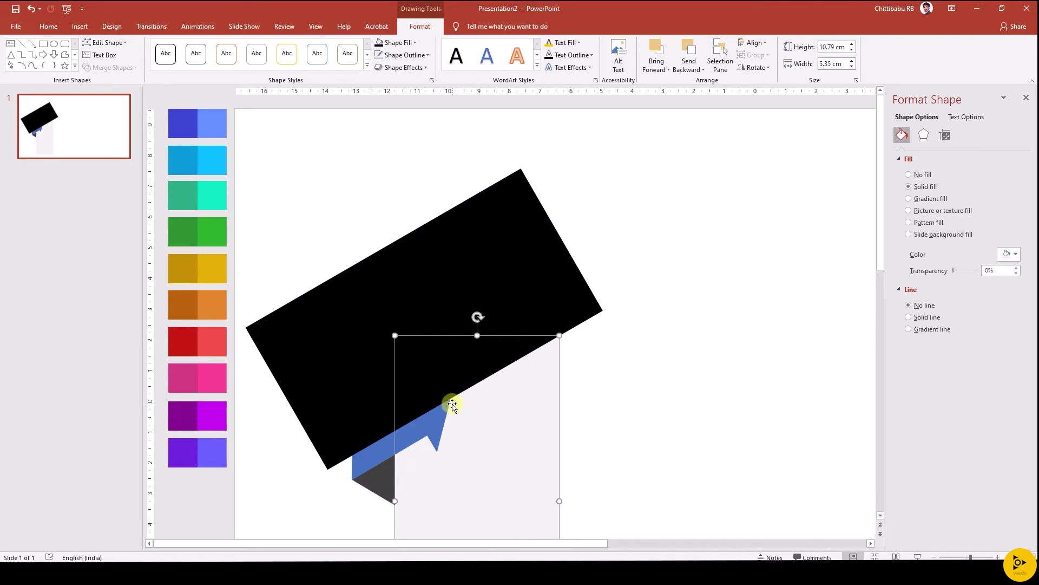
Step: Duplicate the black rectangle to the right and align both left edges
{"action": "left_click", "coordinate": [707, 354]}
{"action": "left_click", "coordinate": [401, 318]}
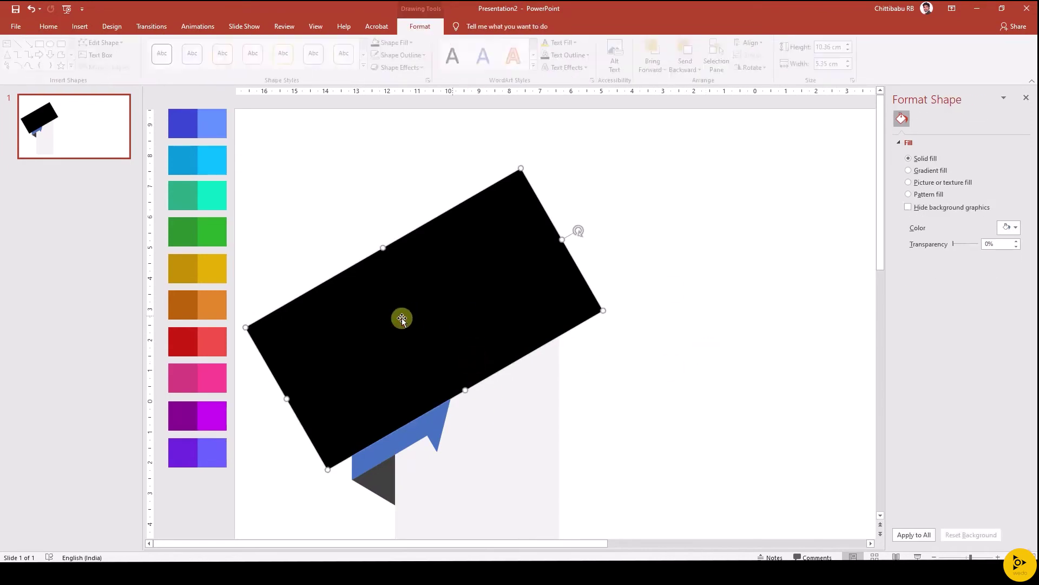
{"action": "left_click_drag", "start_coordinate": [402, 317], "coordinate": [673, 290]}
{"action": "left_click", "coordinate": [393, 327], "text": "shift"}
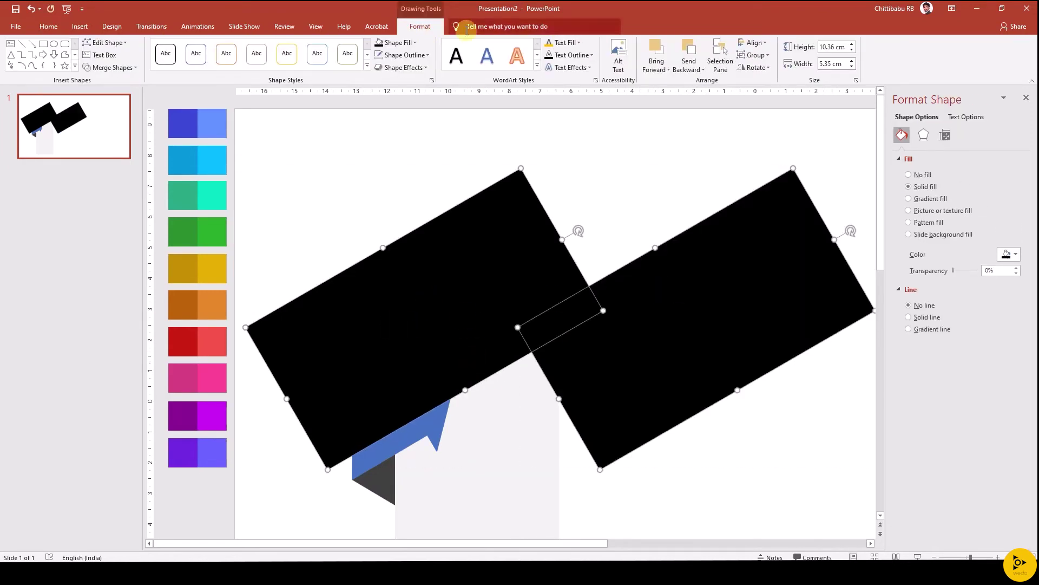
{"action": "left_click", "coordinate": [753, 42]}
{"action": "left_click", "coordinate": [755, 271]}
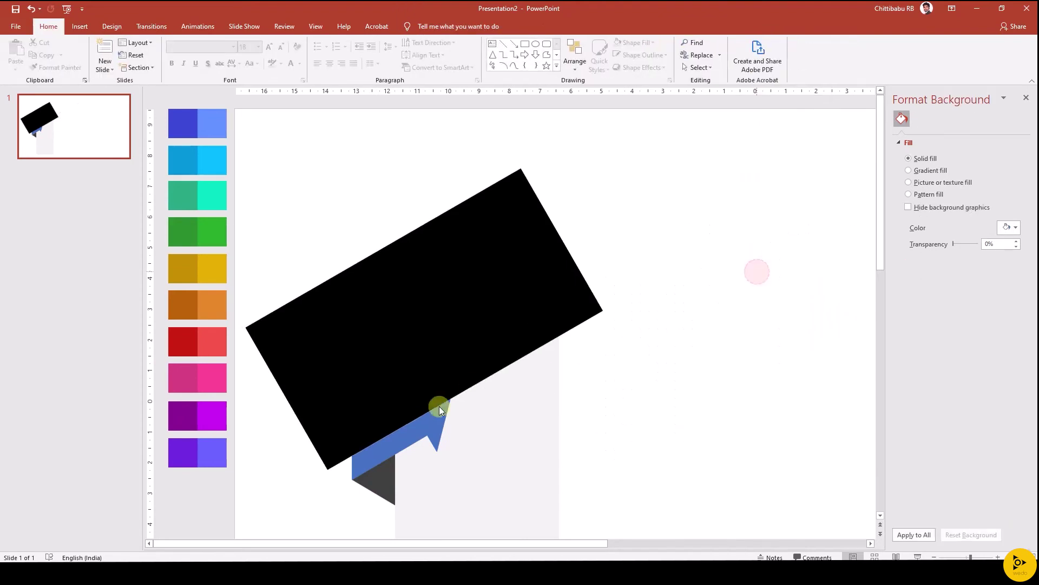
Step: Subtract the black rectangle from the blue arrow
{"action": "left_click", "coordinate": [439, 407]}
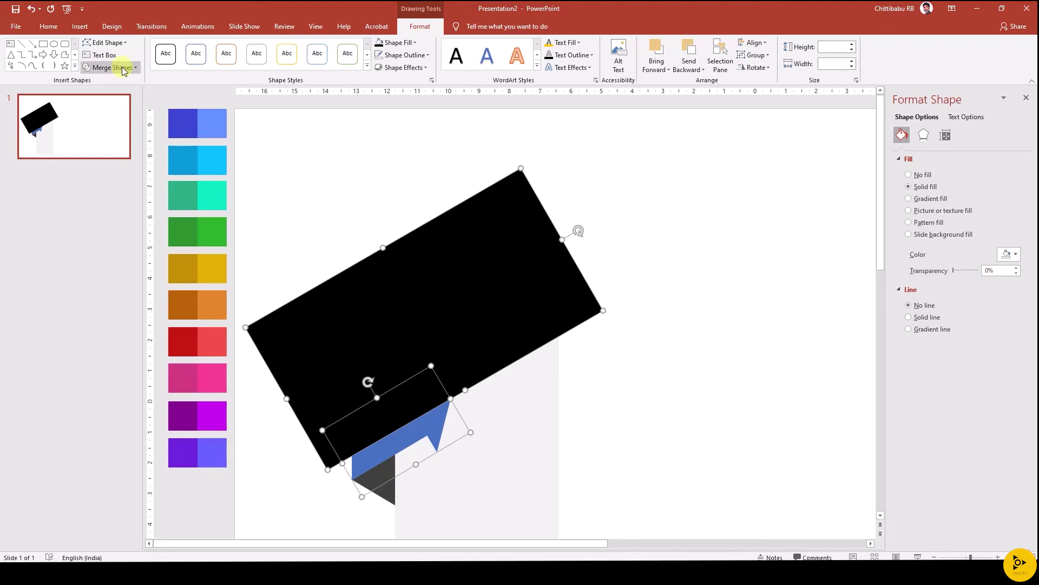
{"action": "left_click", "coordinate": [119, 67]}
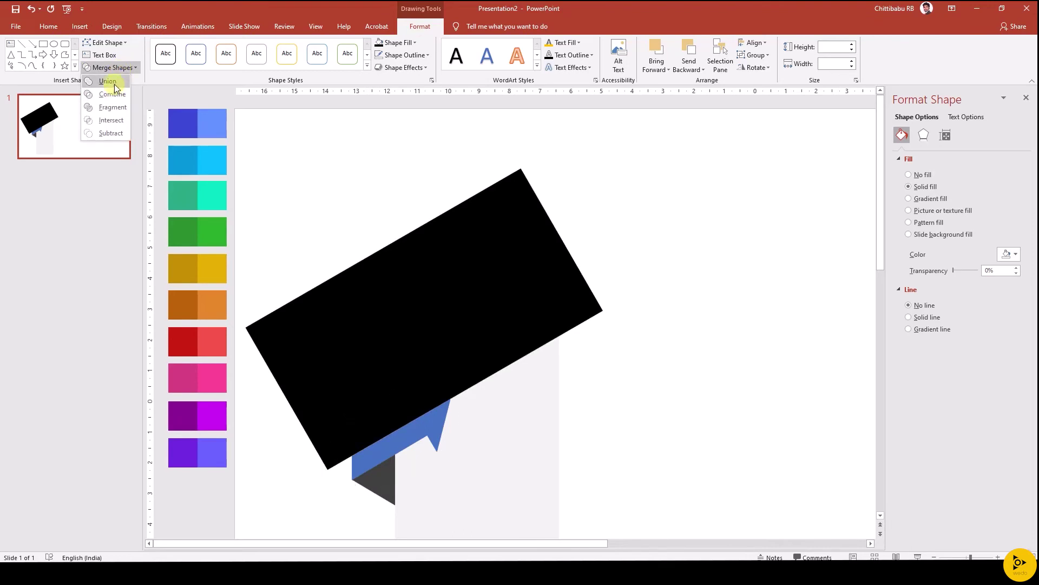
{"action": "left_click", "coordinate": [116, 134]}
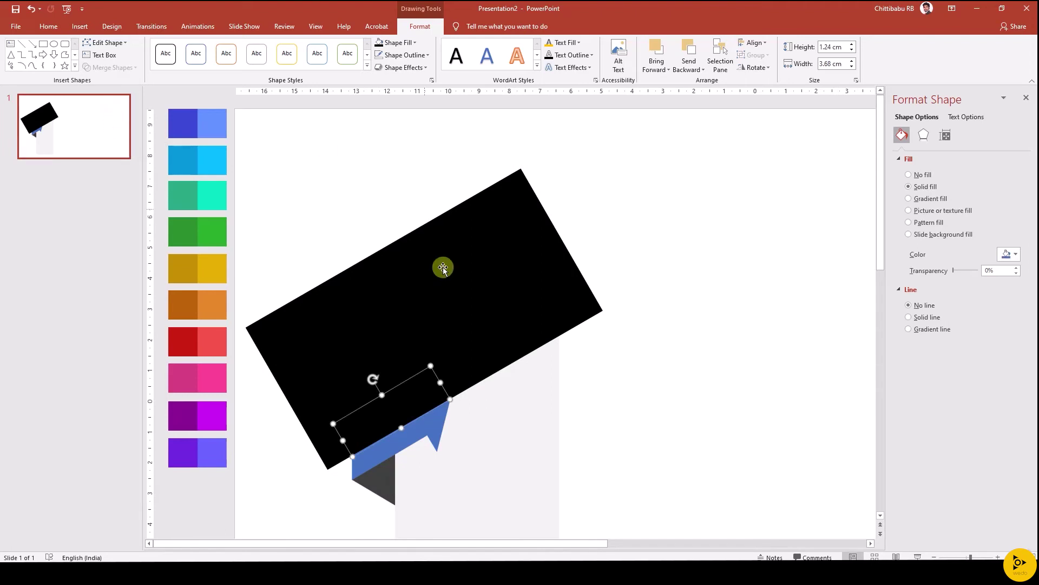
Step: Select the black rectangle and grey panel for Merge Shapes
{"action": "left_click", "coordinate": [487, 358]}
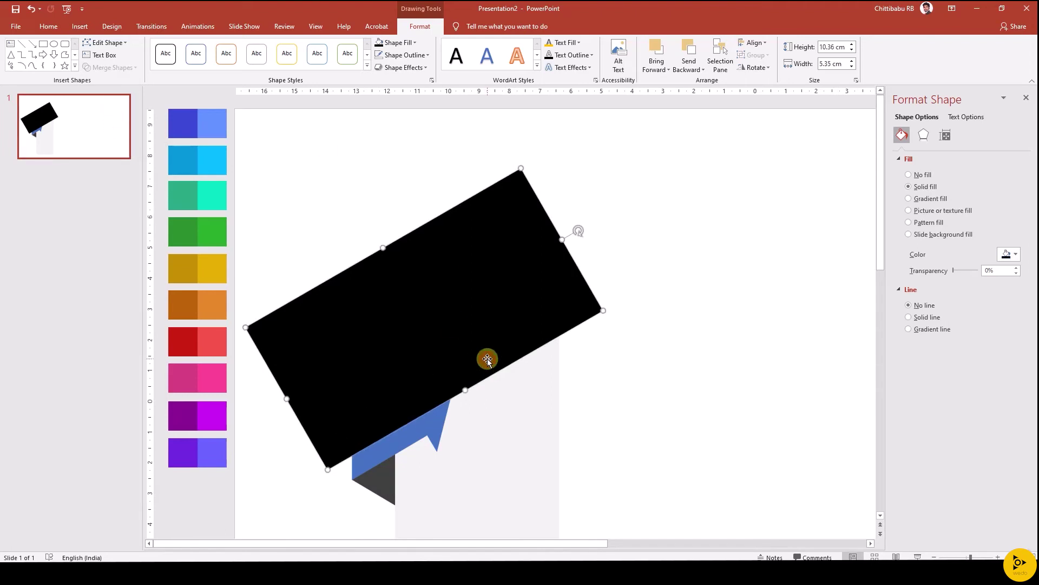
{"action": "left_click", "coordinate": [537, 379], "text": "shift"}
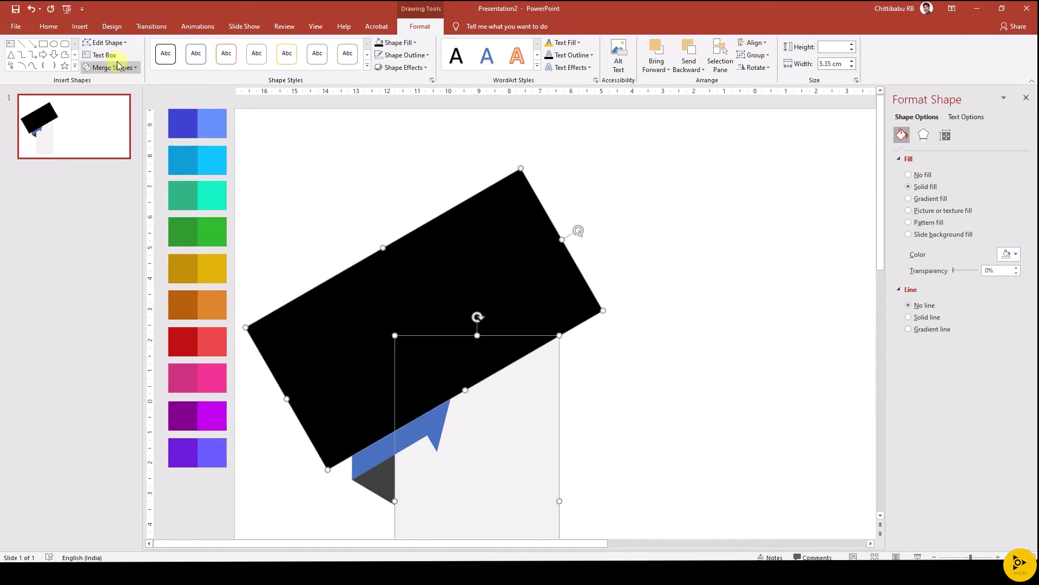
{"action": "left_click", "coordinate": [117, 66]}
Step: Cut the black rectangle from the panel, then shade the arrow's upper face black at 80% transparency
{"action": "left_click", "coordinate": [106, 136]}
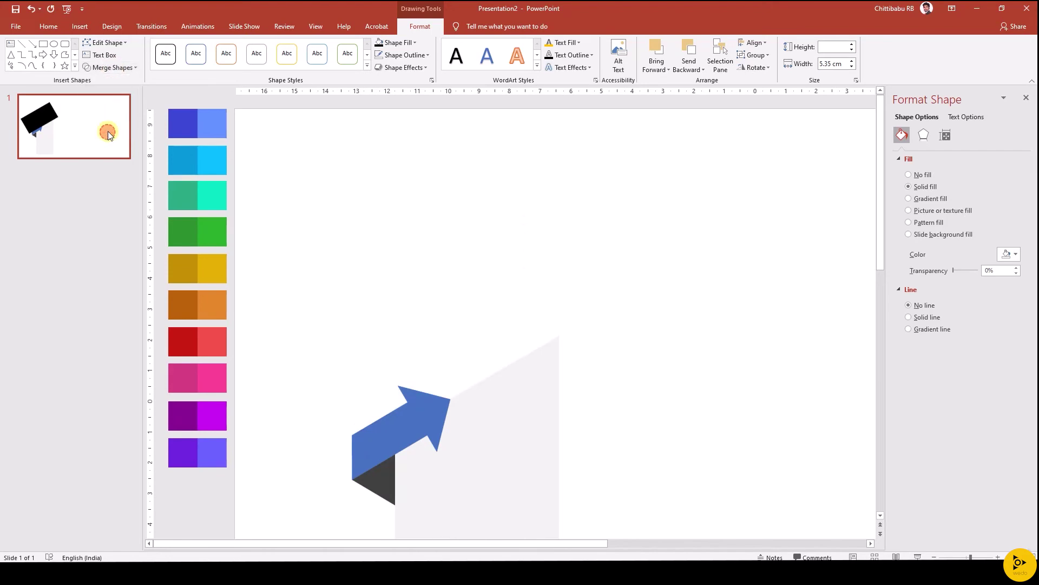
{"action": "left_click", "coordinate": [656, 360]}
{"action": "left_click", "coordinate": [415, 399]}
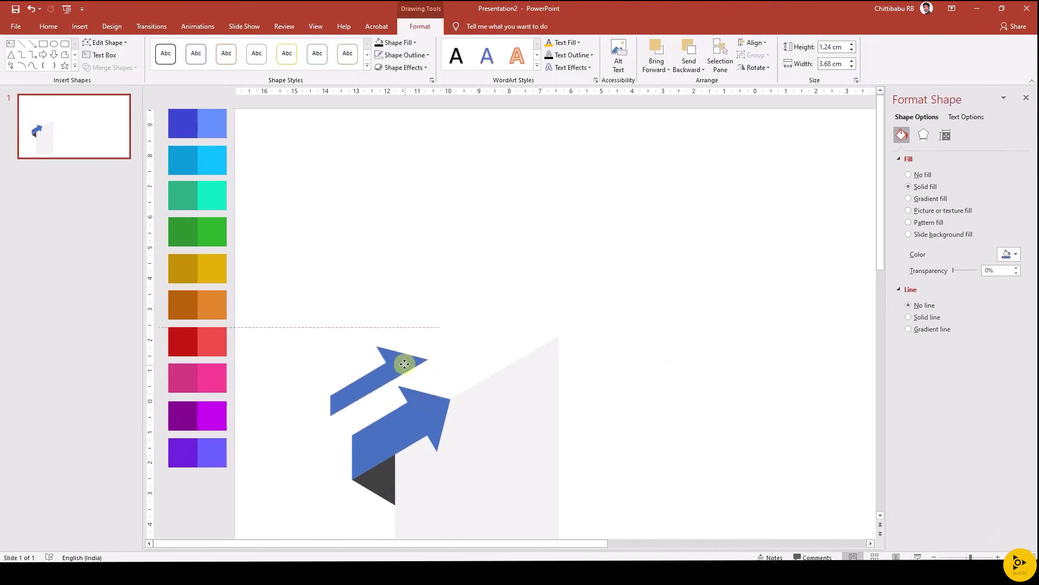
{"action": "left_click", "coordinate": [1017, 259]}
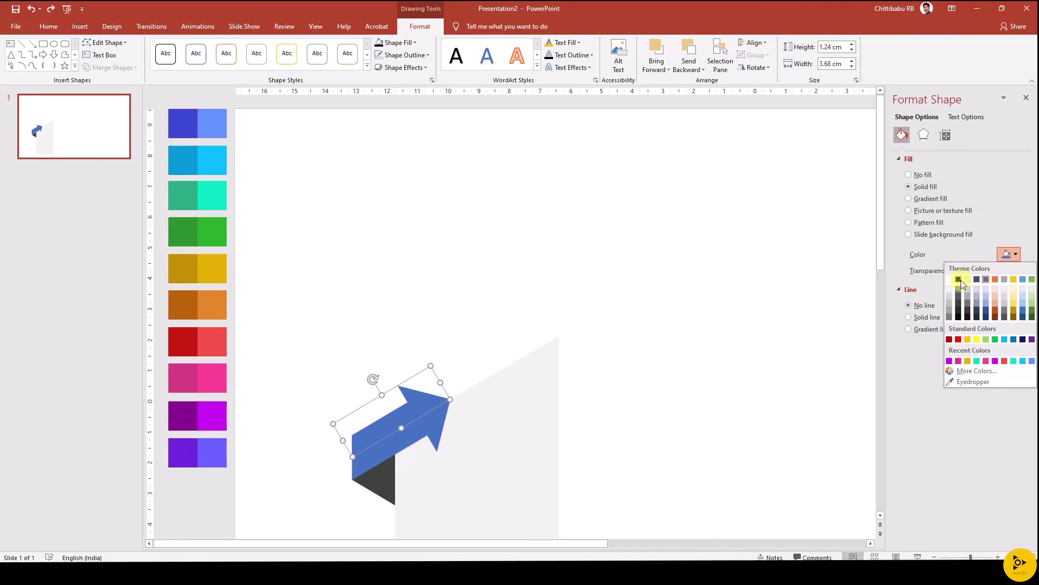
{"action": "left_click", "coordinate": [961, 279]}
{"action": "type", "text": "80"}
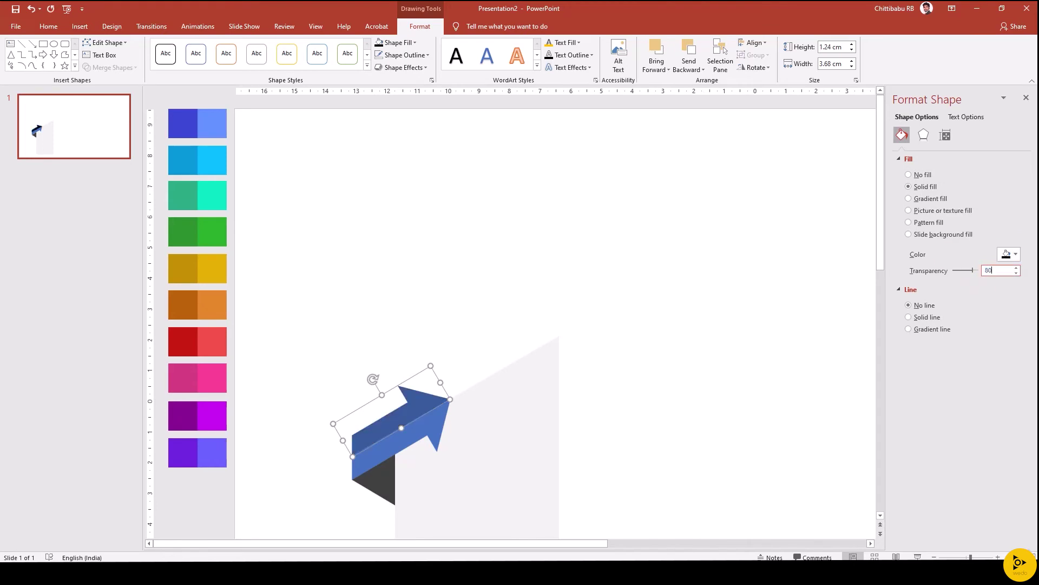
{"action": "left_click", "coordinate": [733, 298]}
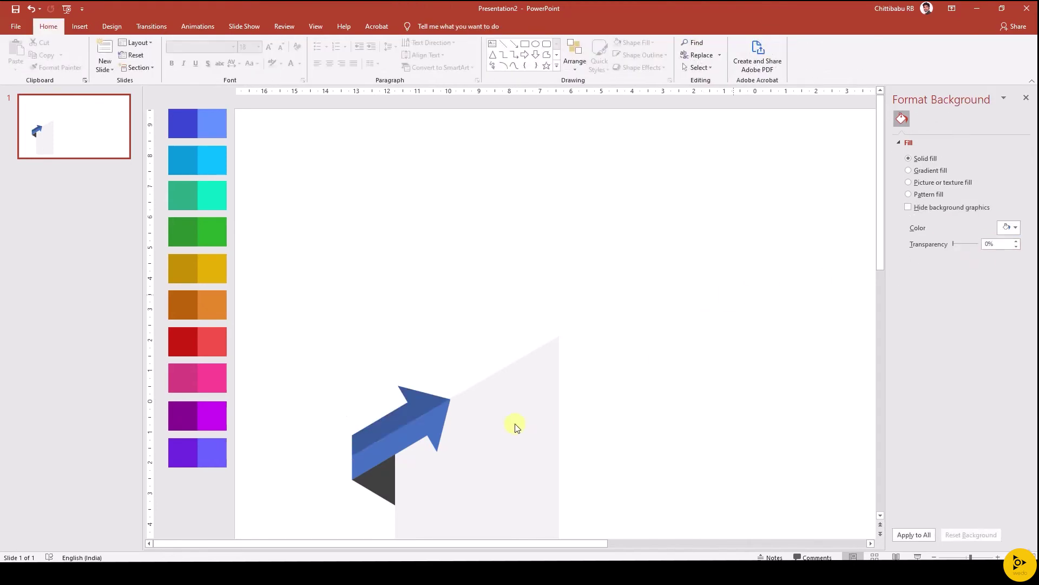
{"action": "left_click", "coordinate": [515, 425]}
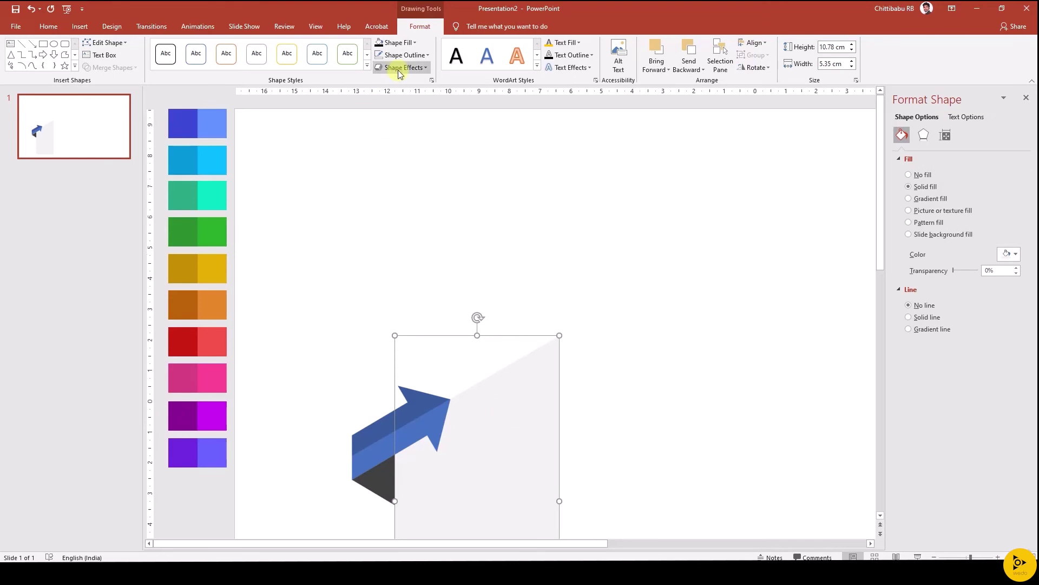
Step: Add an Offset: Left shadow to the panel behind the arrow
{"action": "left_click", "coordinate": [400, 69]}
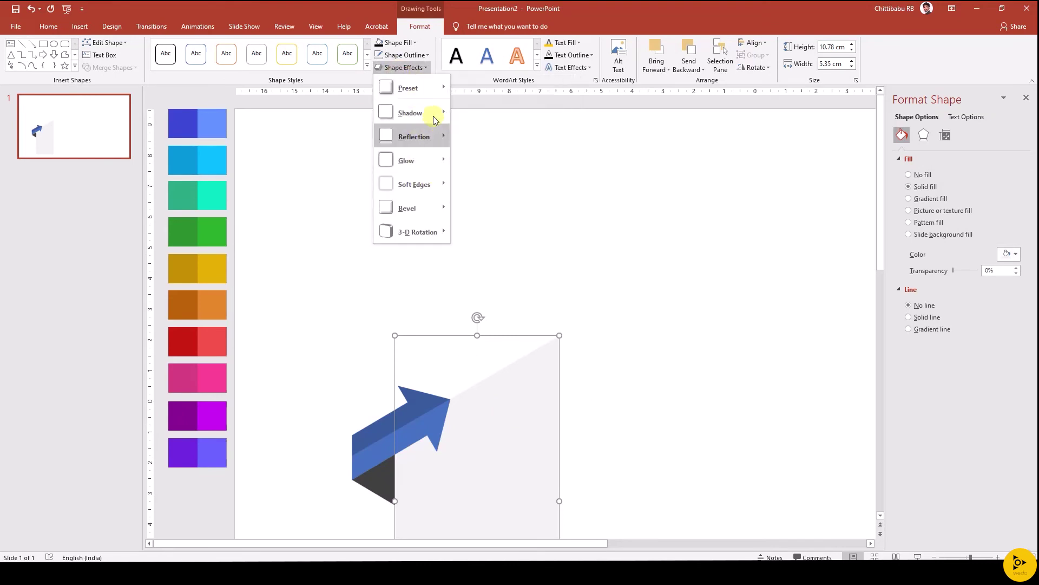
{"action": "mouse_move", "coordinate": [410, 113]}
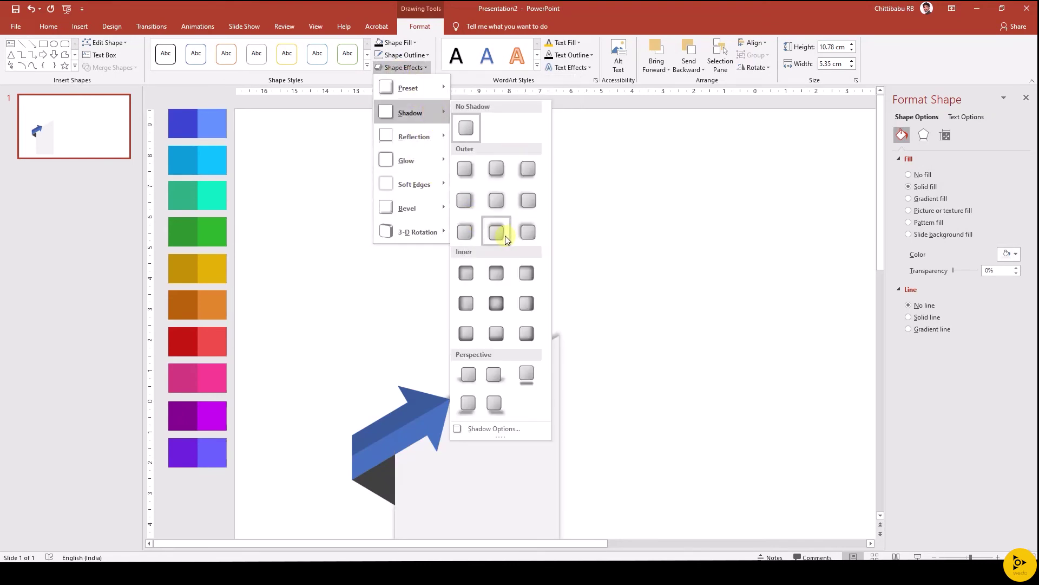
{"action": "left_click", "coordinate": [524, 201]}
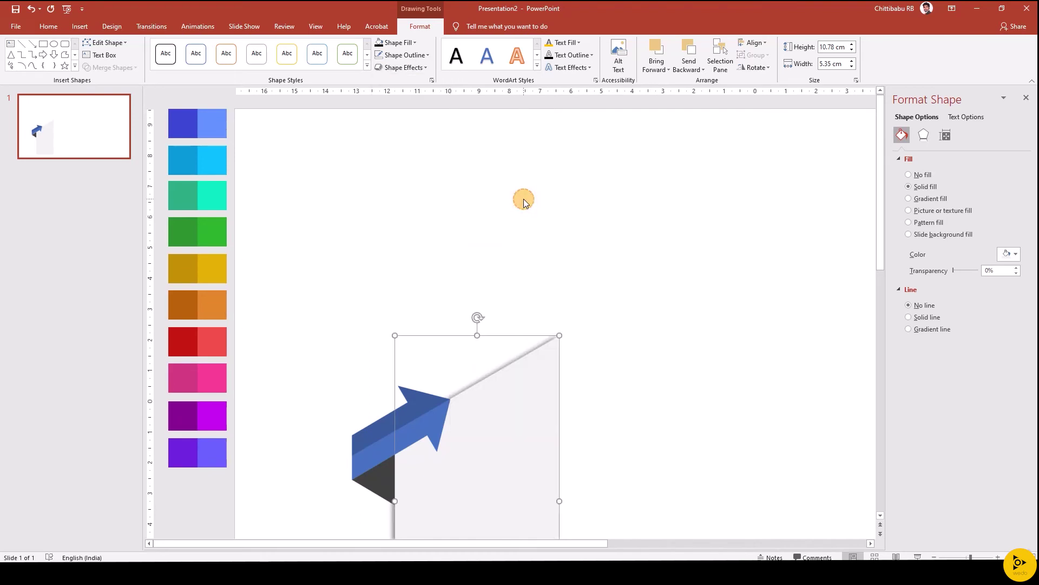
{"action": "left_click", "coordinate": [398, 43]}
Step: Fill the panel white and add an enlarged, right-aligned '01' number beside it
{"action": "left_click", "coordinate": [378, 69]}
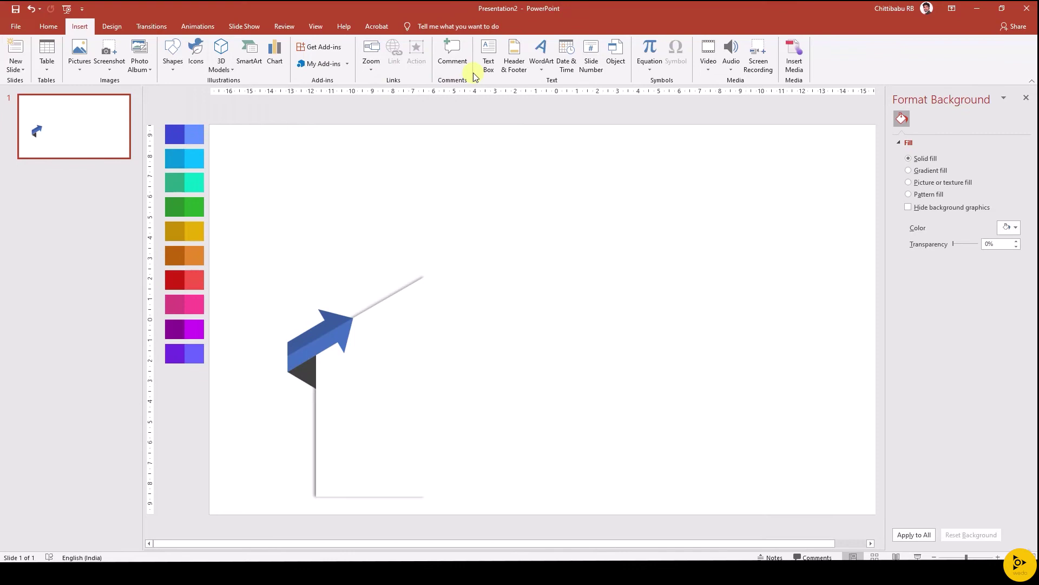
{"action": "left_click", "coordinate": [535, 300]}
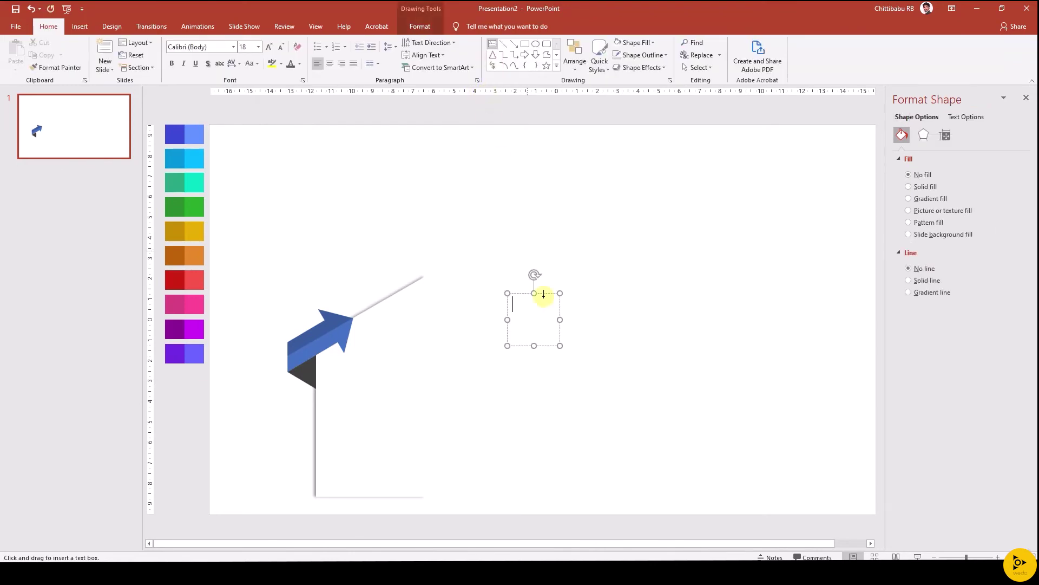
{"action": "type", "text": "01"}
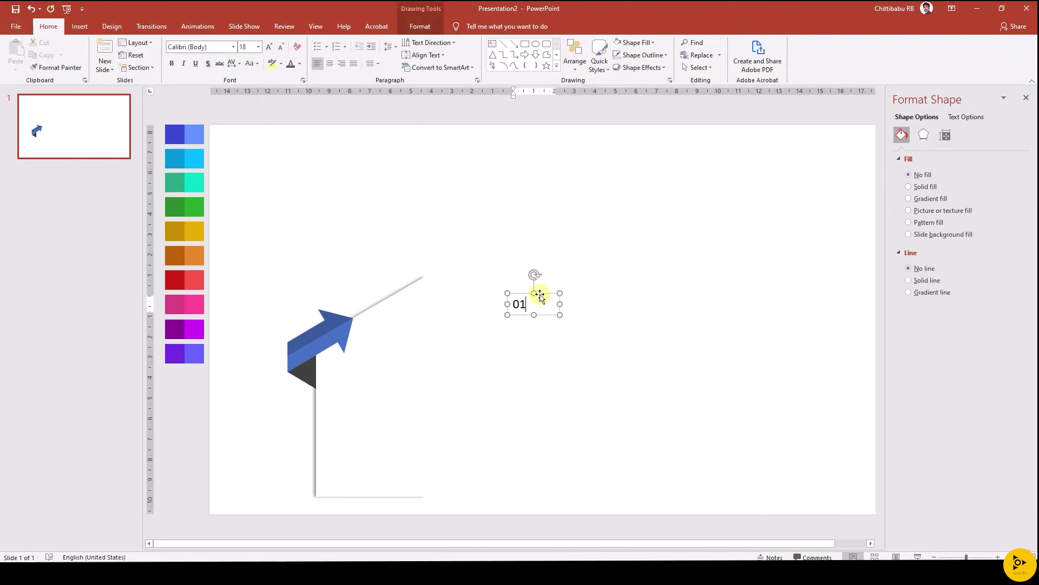
{"action": "key", "text": "ctrl+a"}
{"action": "key", "text": "ctrl+shift+period"}
{"action": "key", "text": "ctrl+shift+period"}
{"action": "key", "text": "ctrl+shift+period"}
{"action": "key", "text": "alt+h"}
{"action": "key", "text": "f"}
{"action": "key", "text": "f"}
{"action": "type", "text": "Impact"}
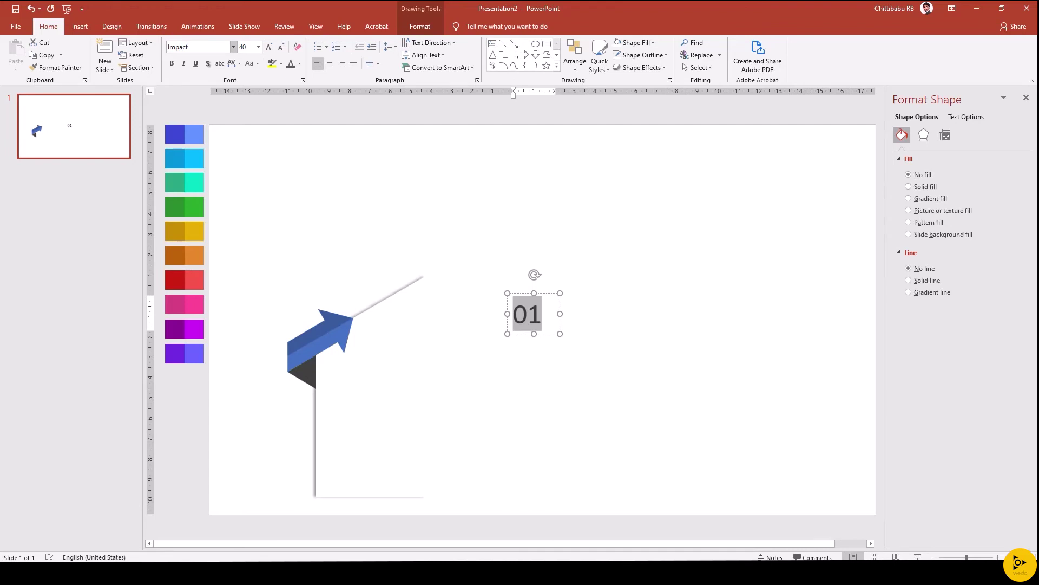
{"action": "mouse_move", "coordinate": [559, 307]}
{"action": "left_mouse_down"}
{"action": "mouse_move", "coordinate": [428, 306]}
{"action": "mouse_move", "coordinate": [428, 293]}
{"action": "left_mouse_up"}
{"action": "left_click", "coordinate": [344, 63]}
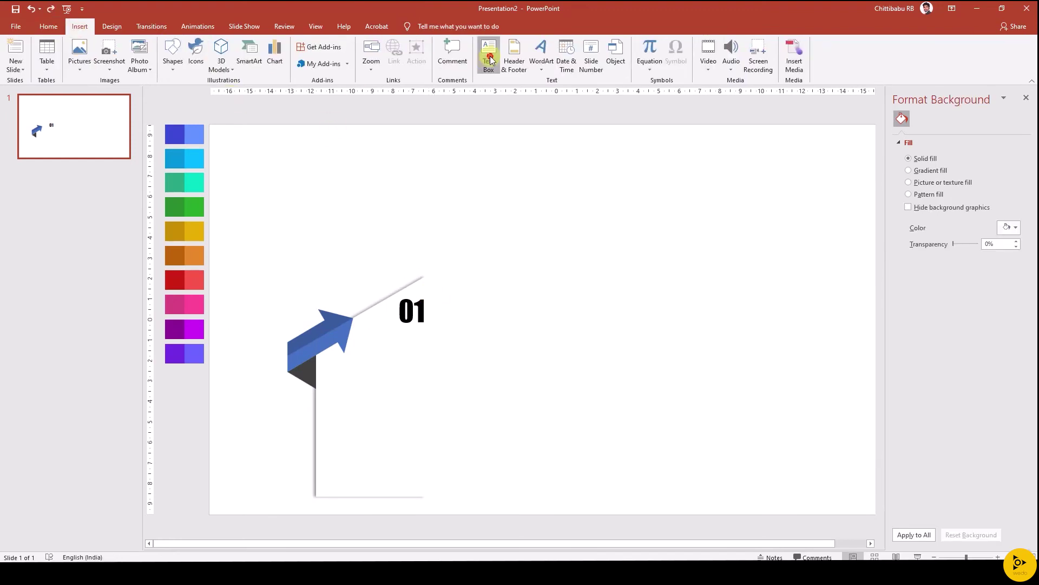
Step: Set 'Heading' in Impact 20, place it beneath the first arrow and duplicate it
{"action": "double_click", "coordinate": [562, 275]}
{"action": "key", "text": "ctrl+shift+f"}
{"action": "type", "text": "Impact"}
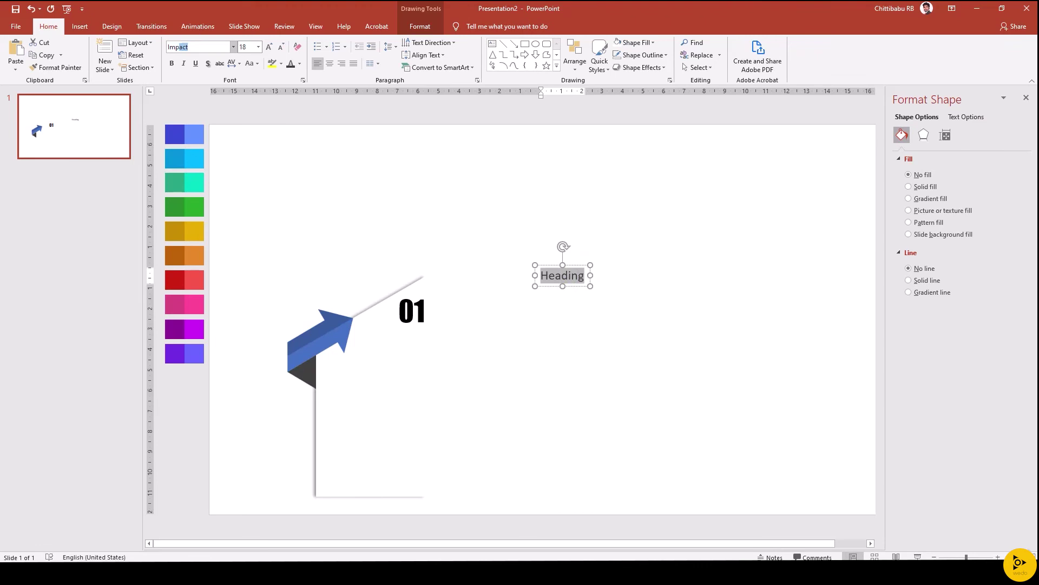
{"action": "key", "text": "ctrl+shift+period"}
{"action": "left_click_drag", "start_coordinate": [572, 265], "coordinate": [368, 369]}
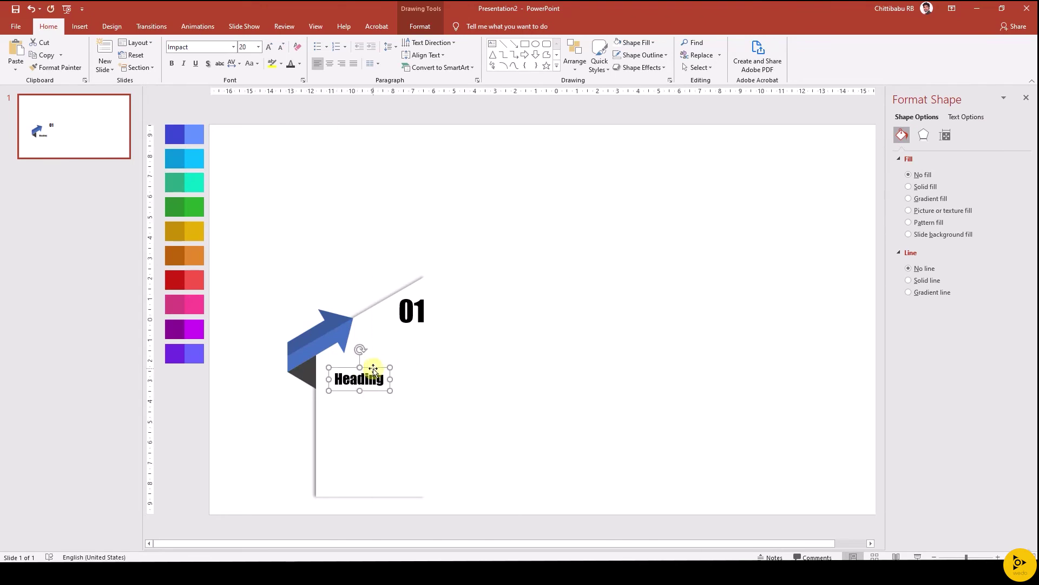
{"action": "key", "text": "ctrl+d"}
{"action": "type", "text": "Like, Comment, Shar"}
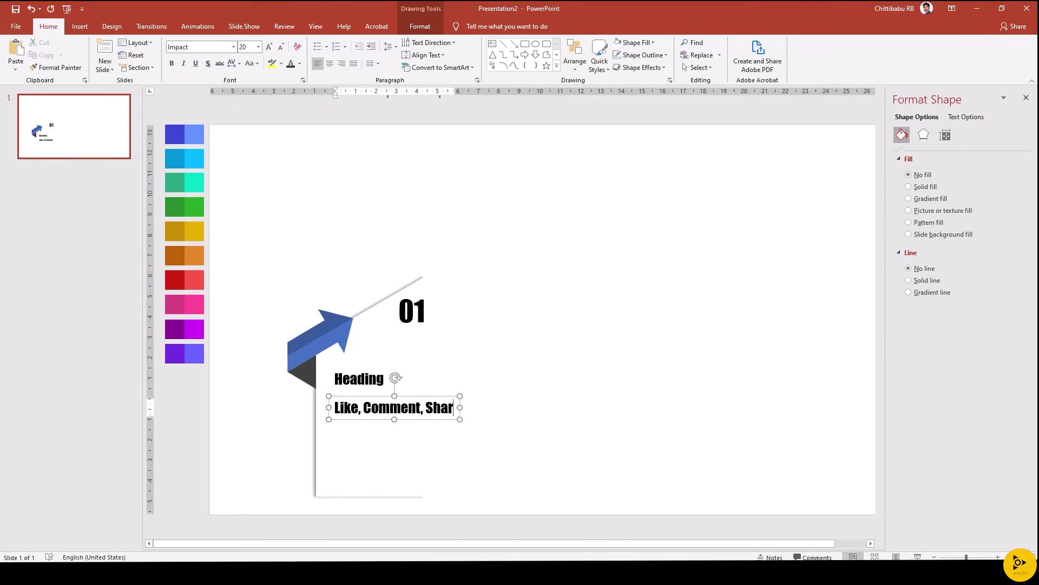
{"action": "type", "text": "e & Subscribe"}
Step: Make the body text 'Like, Comment, Share & Subscribe' Calibri Light 14 in grey
{"action": "left_click_drag", "start_coordinate": [545, 408], "coordinate": [420, 415]}
{"action": "key", "text": "Tab"}
{"action": "type", "text": "Calibri"}
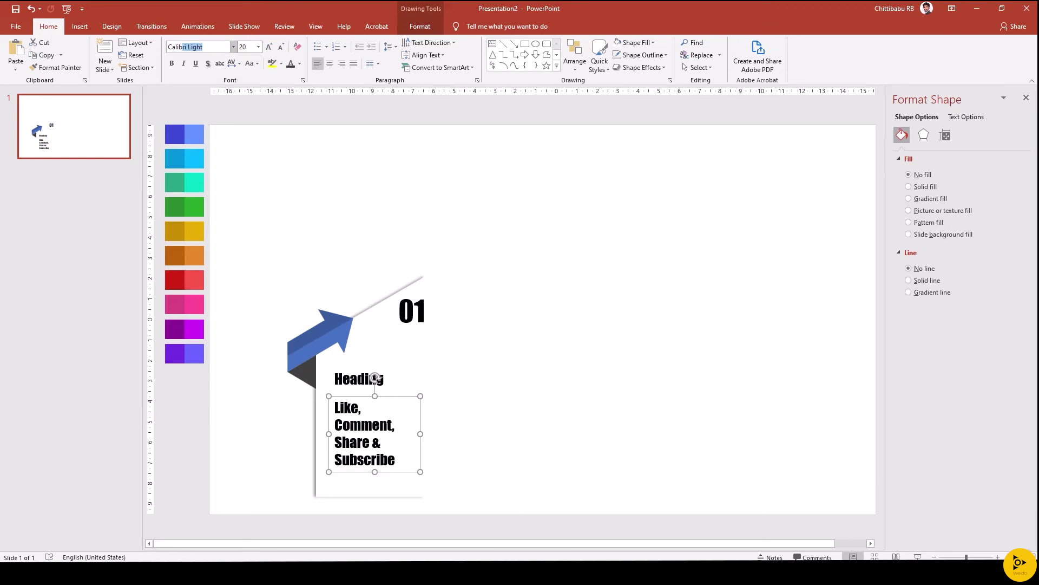
{"action": "key", "text": "Return"}
{"action": "key", "text": "ctrl+a"}
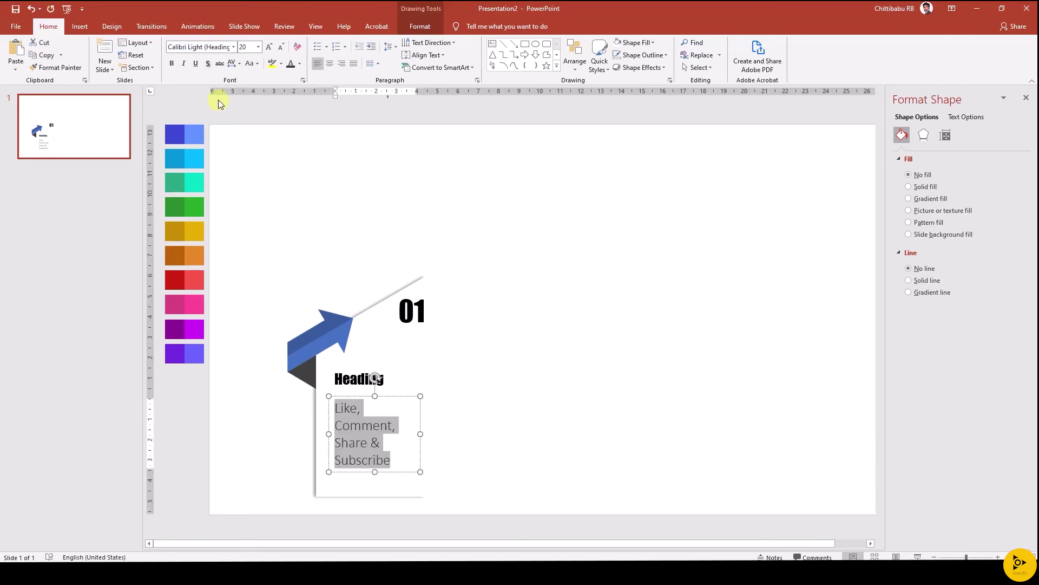
{"action": "key", "text": "ctrl+shift+comma"}
{"action": "key", "text": "ctrl+shift+comma"}
{"action": "key", "text": "ctrl+shift+comma"}
{"action": "left_click", "coordinate": [300, 63]}
{"action": "left_click", "coordinate": [292, 120]}
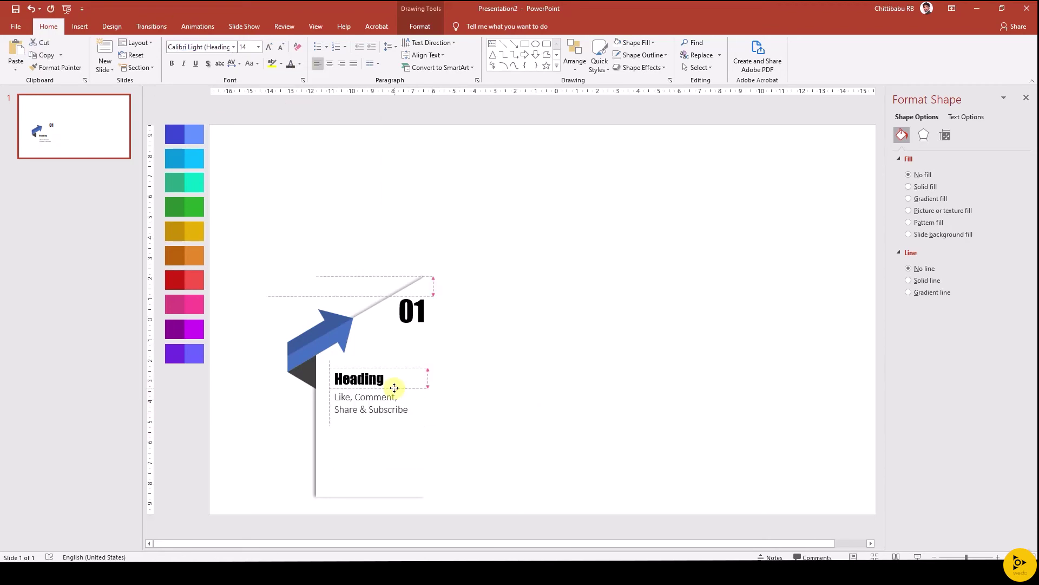
Step: Marquee-select the first step graphic and Ctrl-drag copies to the right to make four steps
{"action": "left_click", "coordinate": [371, 378]}
{"action": "left_click", "coordinate": [487, 502]}
{"action": "left_click_drag", "start_coordinate": [488, 503], "coordinate": [279, 195]}
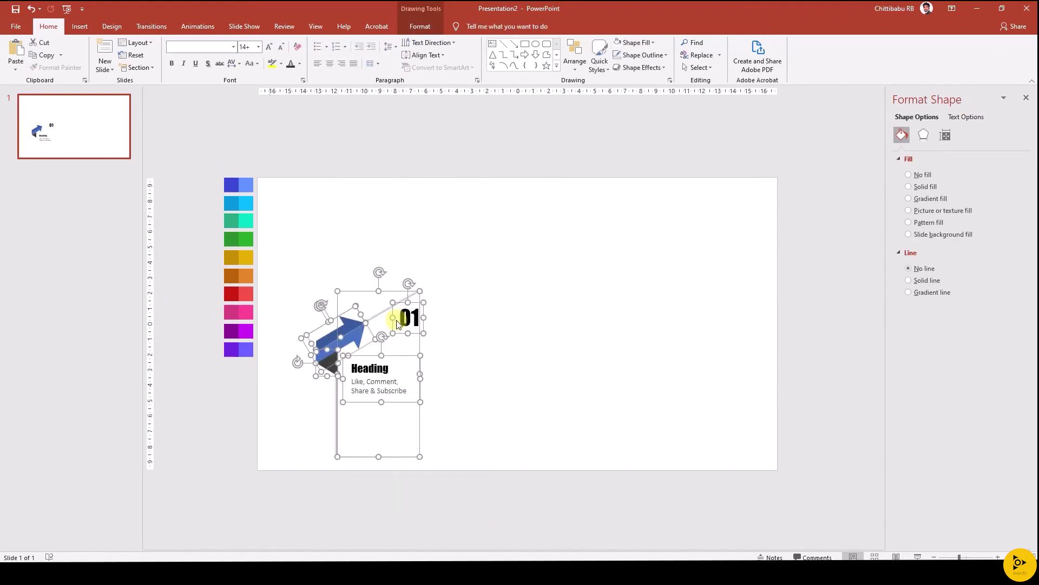
{"action": "mouse_move", "coordinate": [385, 330]}
{"action": "left_mouse_down"}
{"action": "mouse_move", "coordinate": [491, 331]}
{"action": "mouse_move", "coordinate": [492, 288]}
{"action": "mouse_move", "coordinate": [594, 297]}
{"action": "mouse_move", "coordinate": [699, 286]}
{"action": "left_mouse_up"}
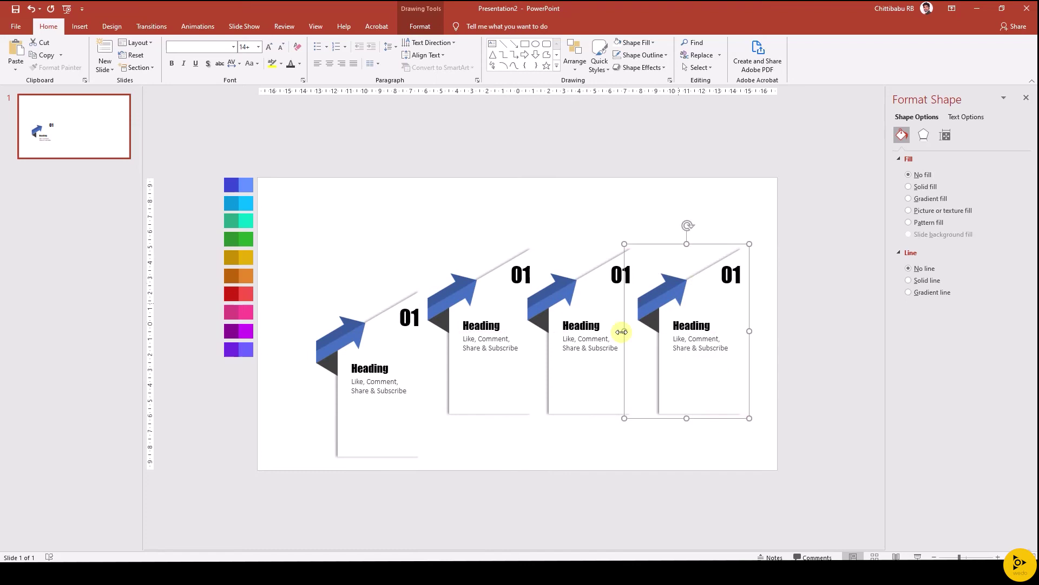
{"action": "left_click", "coordinate": [374, 429], "text": "shift"}
Step: Drag the copies into a rising staircase, fourth step top right and first step lowest at left
{"action": "left_click_drag", "start_coordinate": [374, 429], "coordinate": [343, 427]}
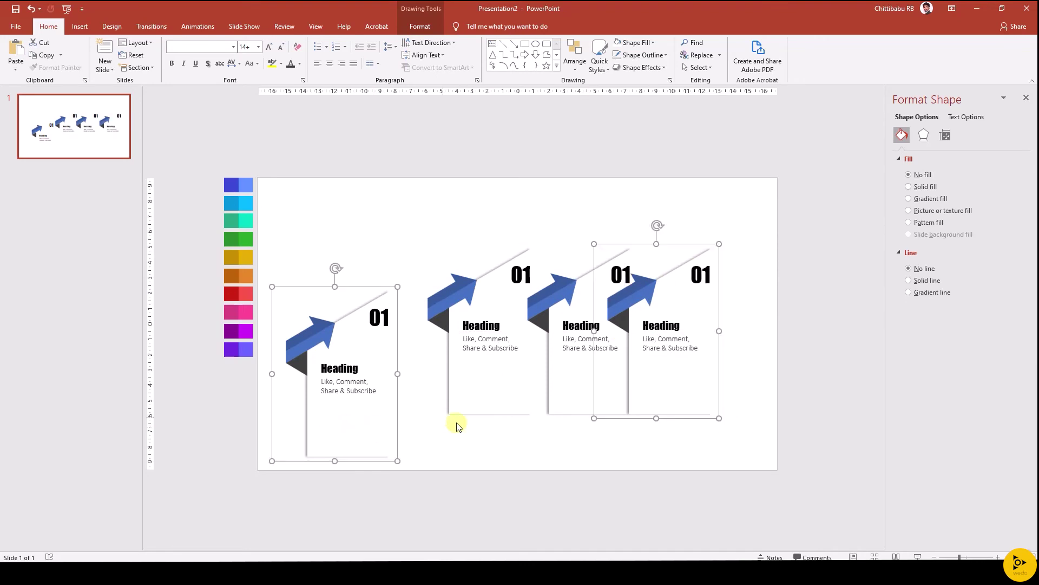
{"action": "left_click", "coordinate": [623, 460]}
{"action": "left_click_drag", "start_coordinate": [666, 395], "coordinate": [674, 327]}
{"action": "left_click", "coordinate": [587, 382]}
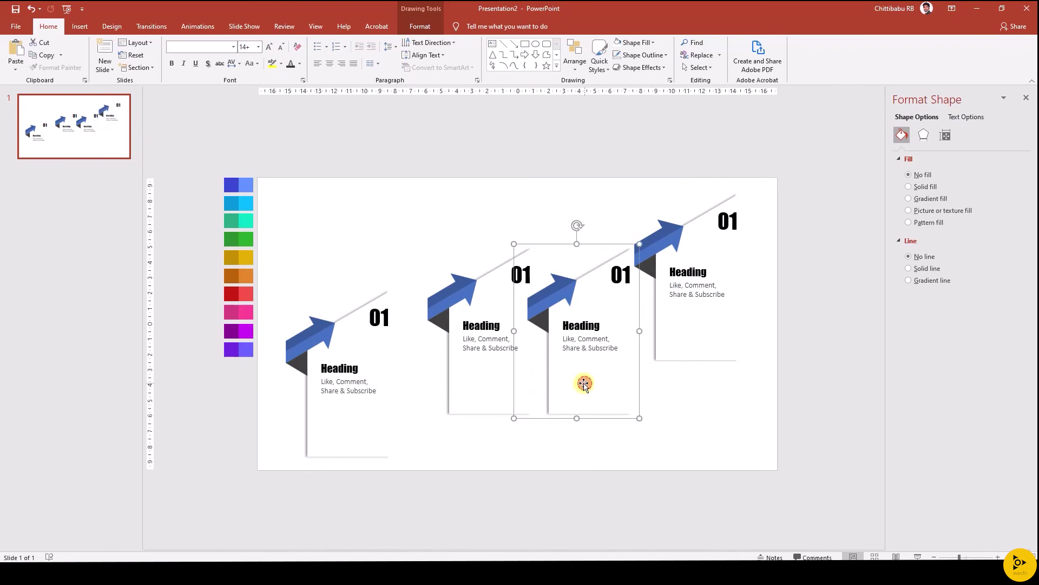
{"action": "left_click", "coordinate": [474, 391], "text": "shift"}
{"action": "left_click", "coordinate": [453, 457]}
{"action": "left_click", "coordinate": [482, 380]}
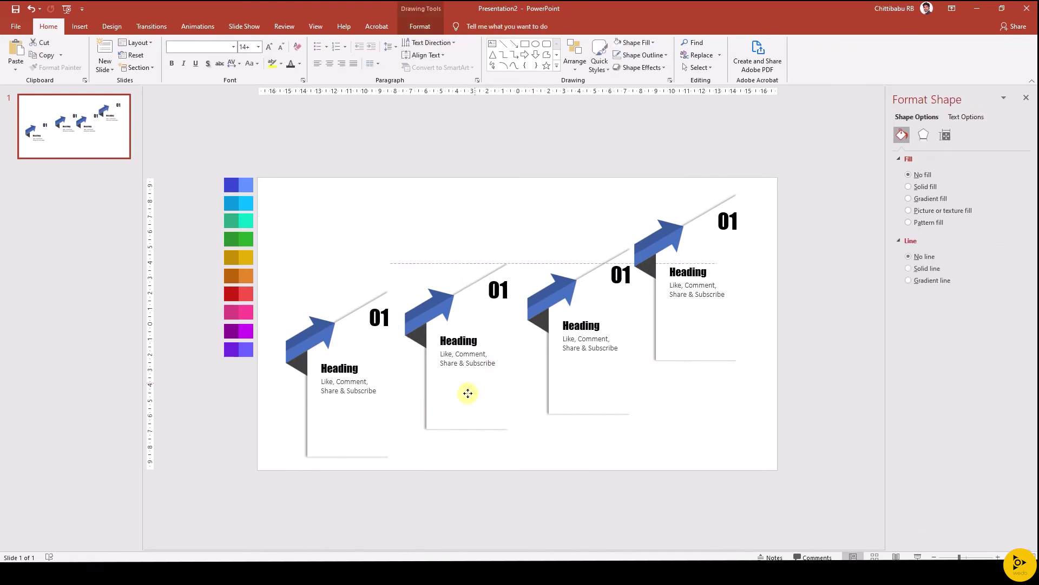
{"action": "left_click_drag", "start_coordinate": [468, 393], "coordinate": [464, 395]}
{"action": "left_click_drag", "start_coordinate": [364, 406], "coordinate": [358, 428]}
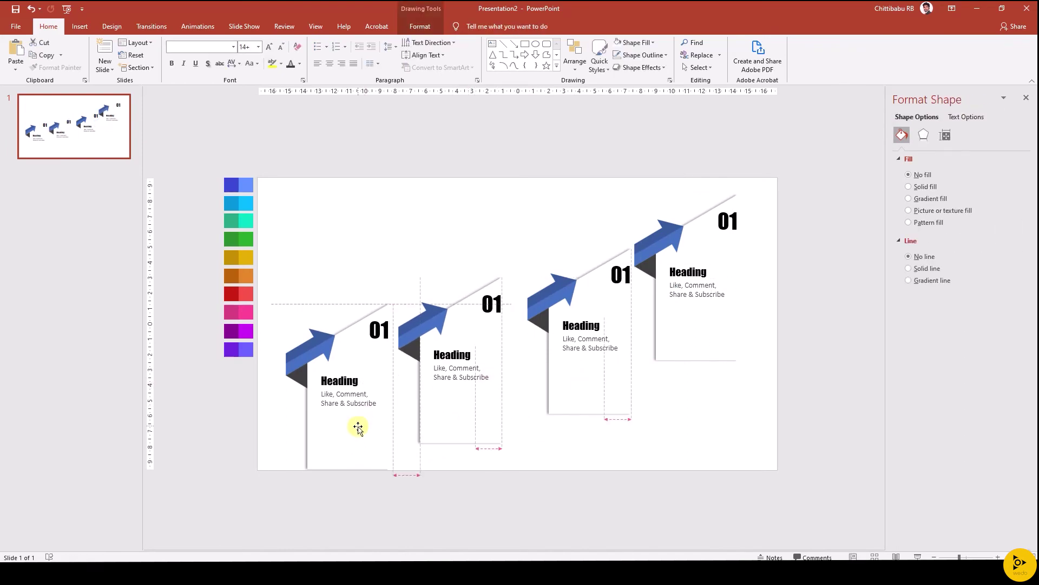
Step: Select all four step graphics together
{"action": "left_click", "coordinate": [358, 429]}
{"action": "left_click", "coordinate": [443, 408], "text": "shift"}
{"action": "left_click", "coordinate": [551, 371], "text": "shift"}
{"action": "left_click", "coordinate": [711, 316], "text": "shift"}
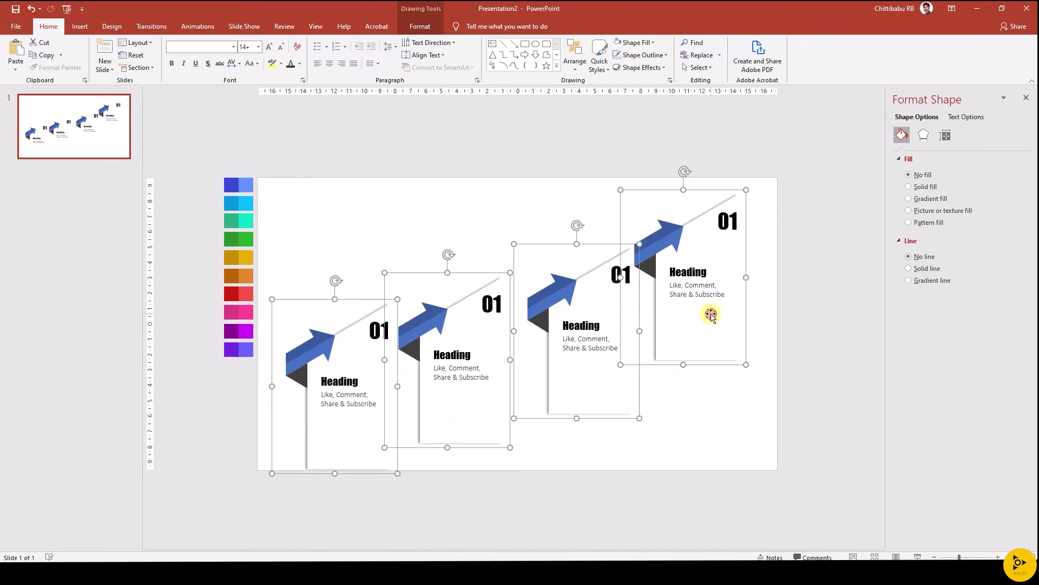
Step: Distribute the four selected steps evenly horizontally via Shape Format Align
{"action": "left_click", "coordinate": [437, 25]}
{"action": "left_click", "coordinate": [754, 43]}
{"action": "left_click", "coordinate": [757, 147]}
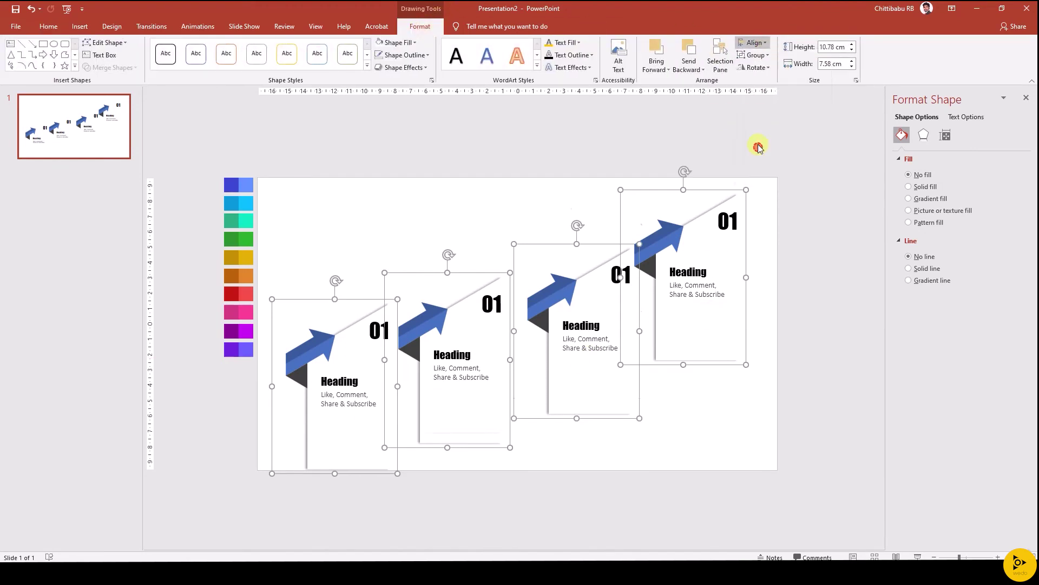
{"action": "left_click", "coordinate": [753, 43]}
{"action": "left_click", "coordinate": [771, 137]}
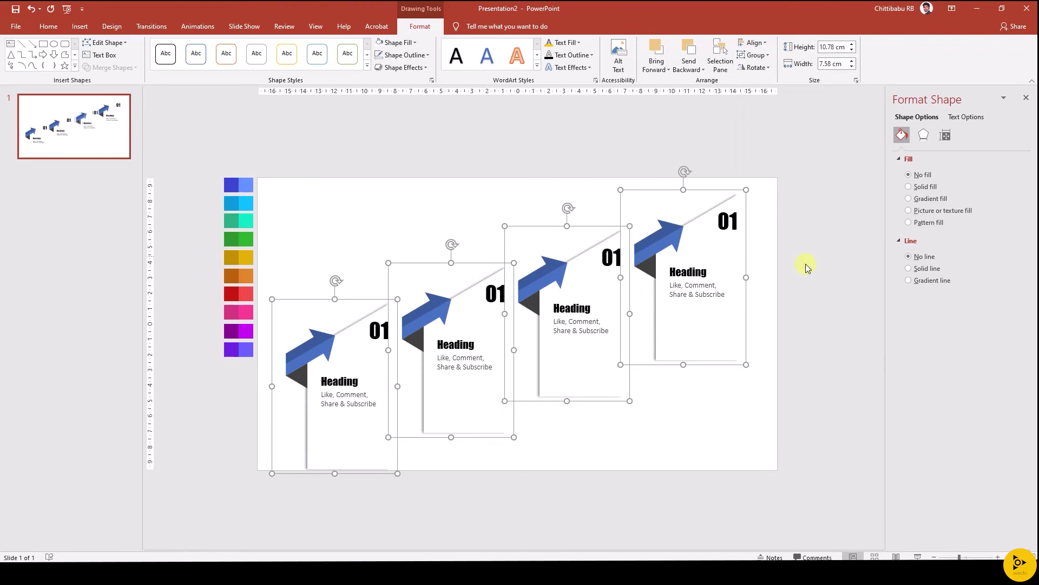
{"action": "left_click", "coordinate": [807, 266]}
Step: Renumber the second, third and fourth steps to 02, 03 and 04
{"action": "left_click", "coordinate": [457, 381]}
{"action": "left_click", "coordinate": [582, 363], "text": "shift"}
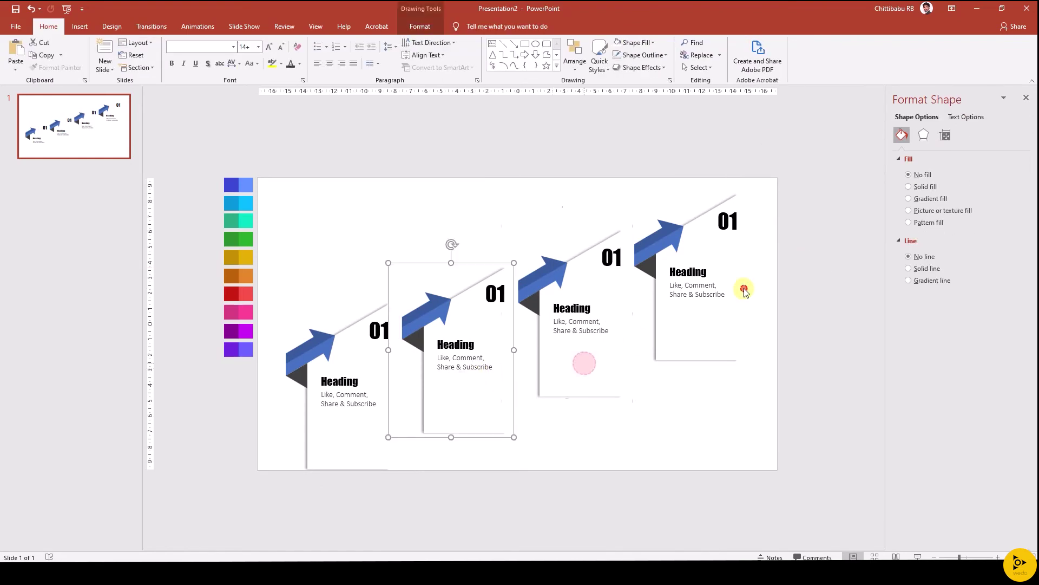
{"action": "left_click", "coordinate": [359, 416], "text": "shift"}
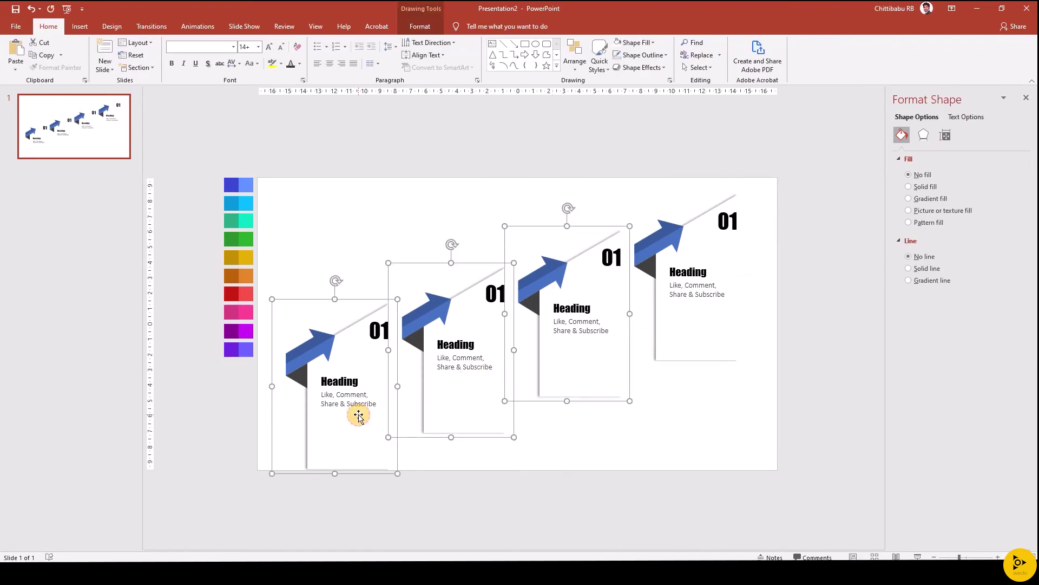
{"action": "left_click", "coordinate": [680, 313]}
{"action": "left_click", "coordinate": [612, 455]}
{"action": "left_click", "coordinate": [495, 294]}
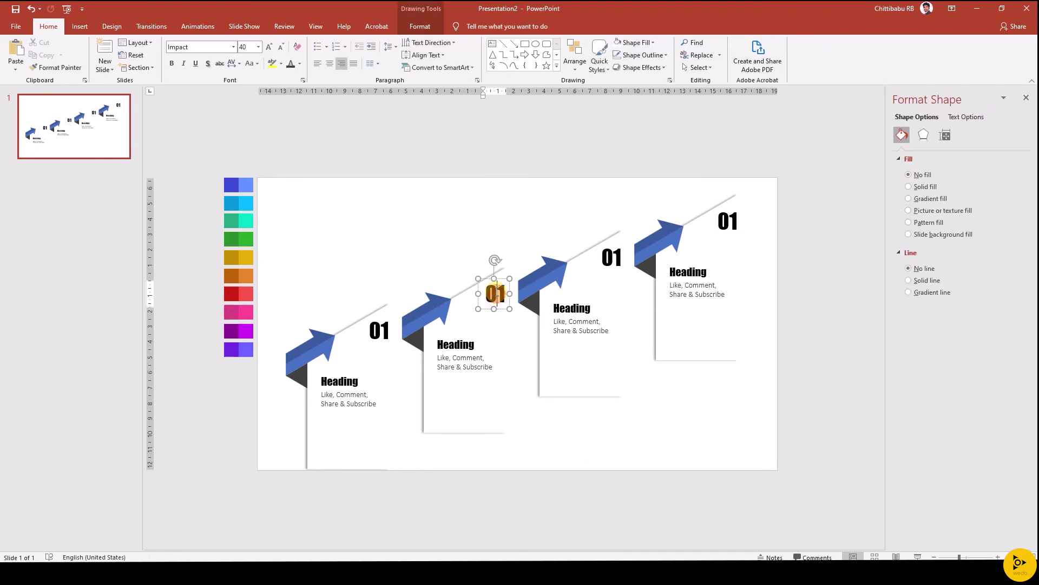
{"action": "double_click", "coordinate": [496, 294]}
{"action": "type", "text": "02"}
{"action": "left_click", "coordinate": [612, 257]}
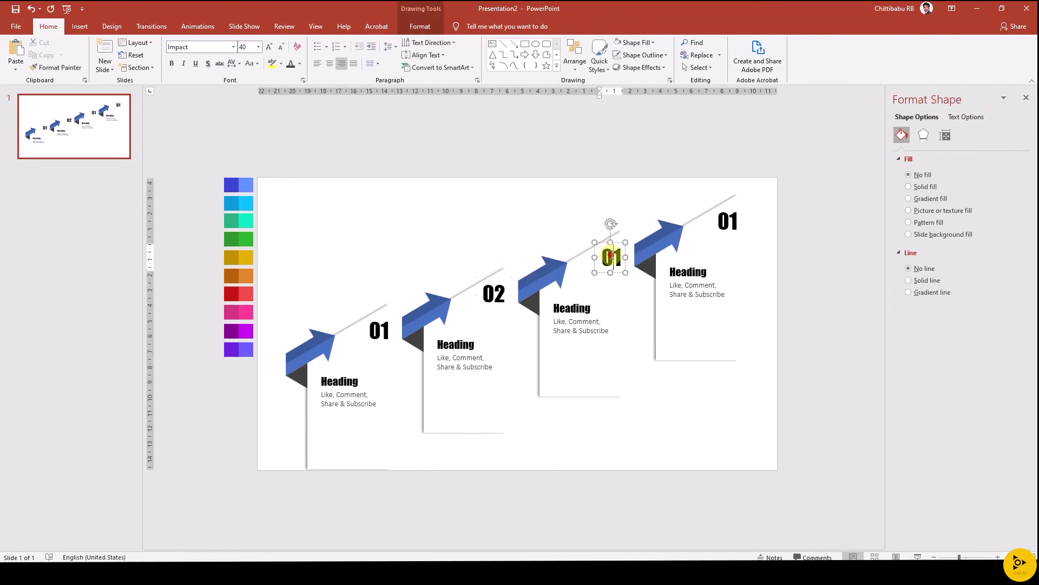
{"action": "double_click", "coordinate": [612, 257]}
{"action": "type", "text": "03"}
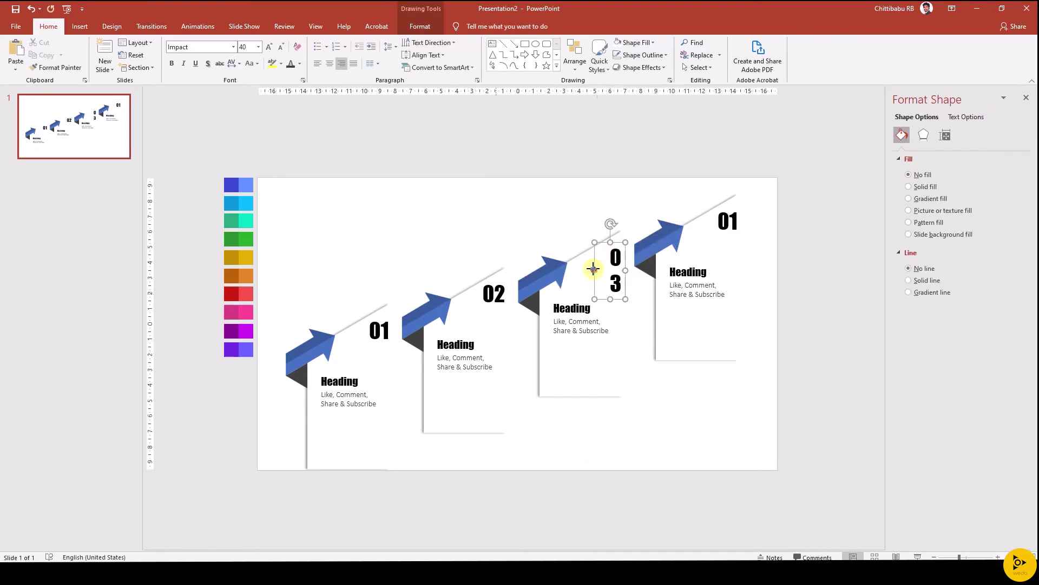
{"action": "left_click", "coordinate": [734, 221]}
{"action": "double_click", "coordinate": [733, 221]}
{"action": "type", "text": "04"}
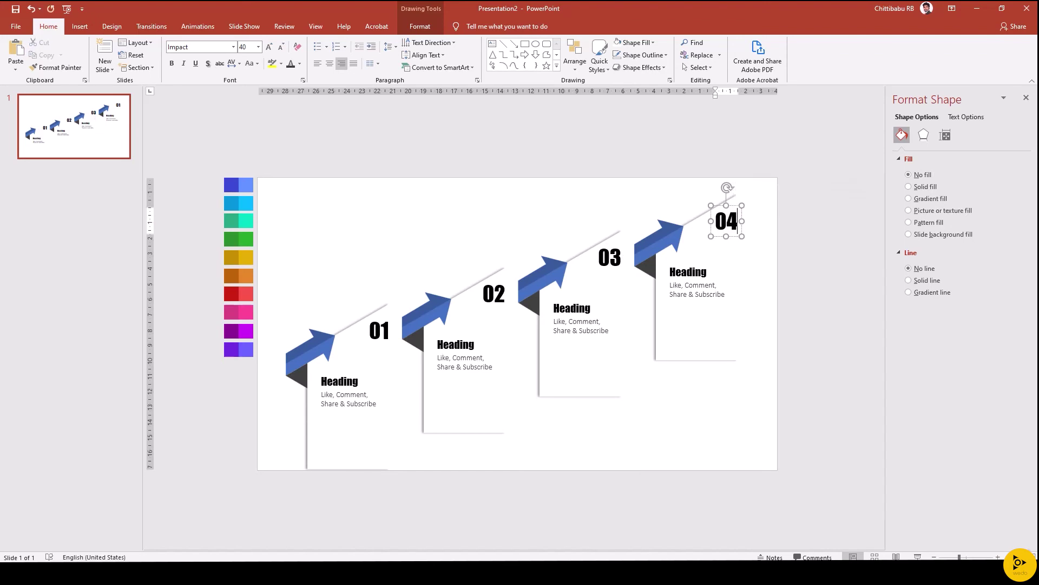
Step: Draw a wide rectangle bar across the bottom of the slide and adjust its height
{"action": "left_click", "coordinate": [420, 470]}
{"action": "key", "text": "alt+n"}
{"action": "key", "text": "s"}
{"action": "key", "text": "h"}
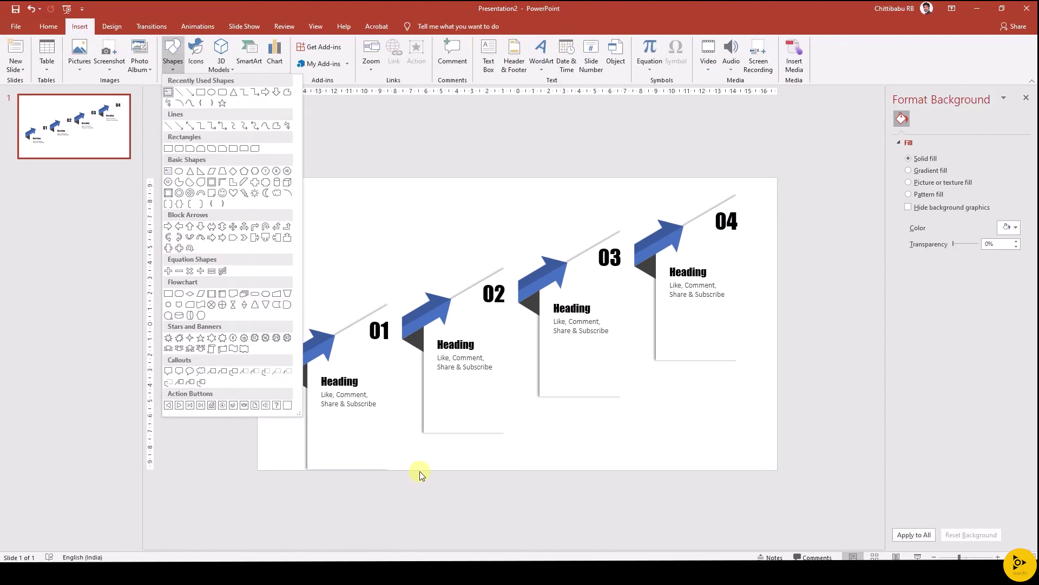
{"action": "left_click", "coordinate": [169, 150]}
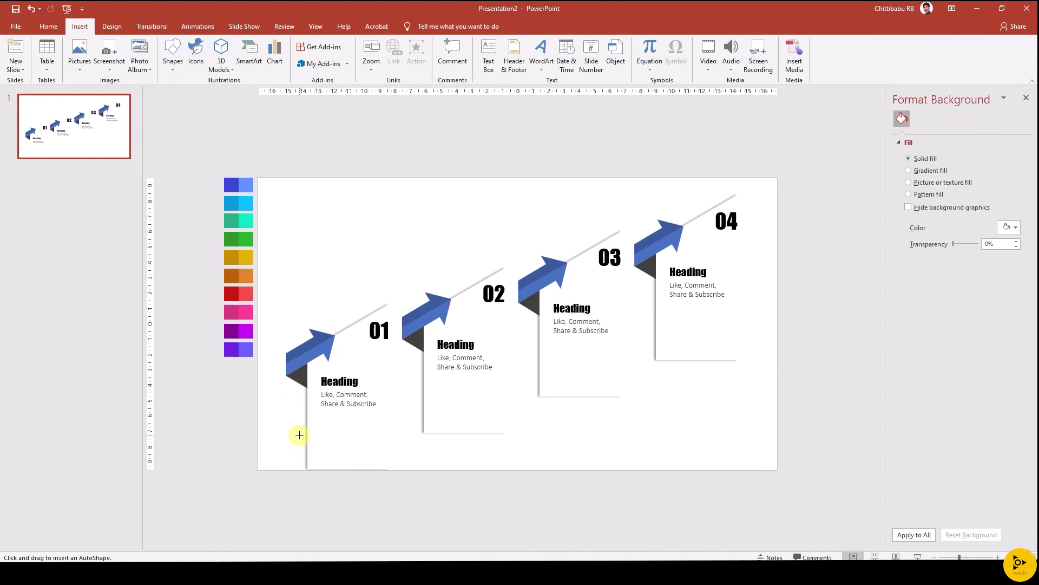
{"action": "left_click_drag", "start_coordinate": [300, 434], "coordinate": [754, 461]}
{"action": "mouse_move", "coordinate": [512, 446]}
{"action": "left_mouse_down"}
{"action": "mouse_move", "coordinate": [528, 458]}
{"action": "mouse_move", "coordinate": [497, 475]}
{"action": "left_mouse_up"}
{"action": "left_click", "coordinate": [488, 487]}
{"action": "left_click", "coordinate": [496, 452]}
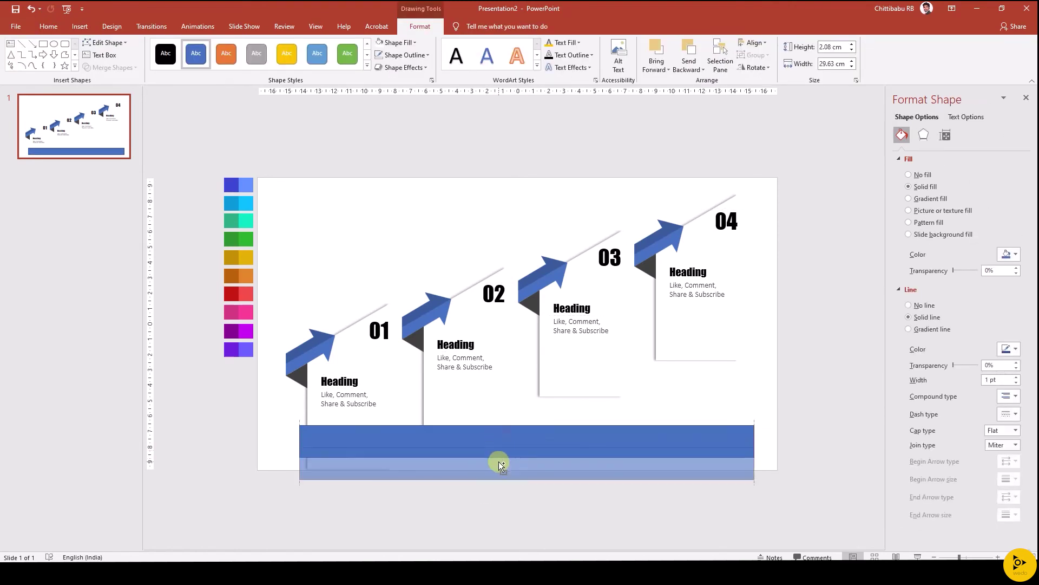
Step: Cut the first step card's outline out of the bar with Merge Shapes
{"action": "left_click", "coordinate": [307, 406]}
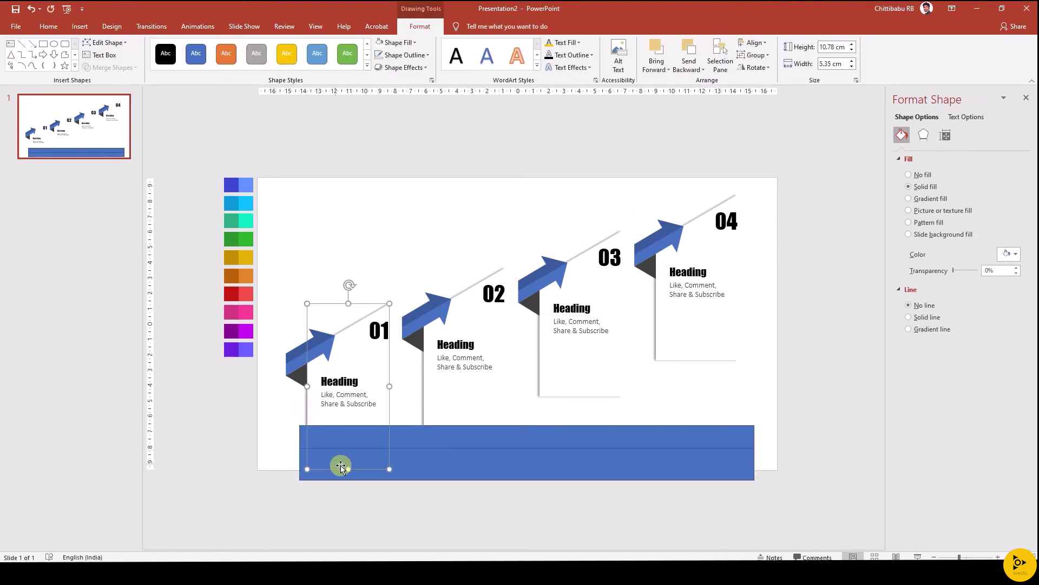
{"action": "left_click", "coordinate": [446, 473], "text": "shift"}
{"action": "left_click", "coordinate": [122, 68]}
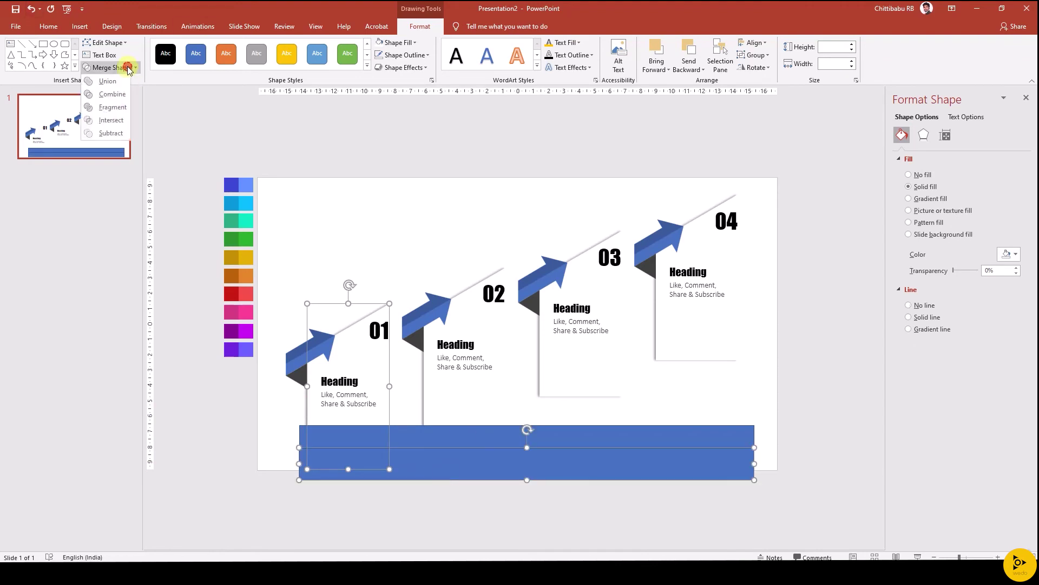
{"action": "left_click", "coordinate": [125, 133]}
{"action": "left_click", "coordinate": [255, 401]}
Step: Lower cards 03 and 04, then move card 04 further down toward the bar
{"action": "left_click", "coordinate": [587, 366]}
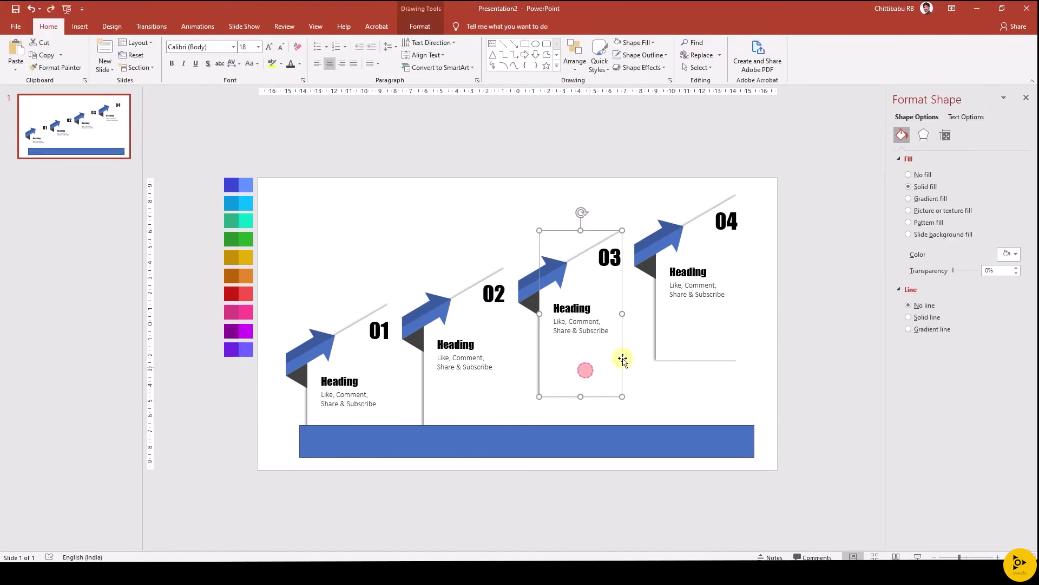
{"action": "left_click", "coordinate": [712, 335], "text": "shift"}
{"action": "left_click_drag", "start_coordinate": [688, 323], "coordinate": [687, 376]}
{"action": "left_click", "coordinate": [812, 378]}
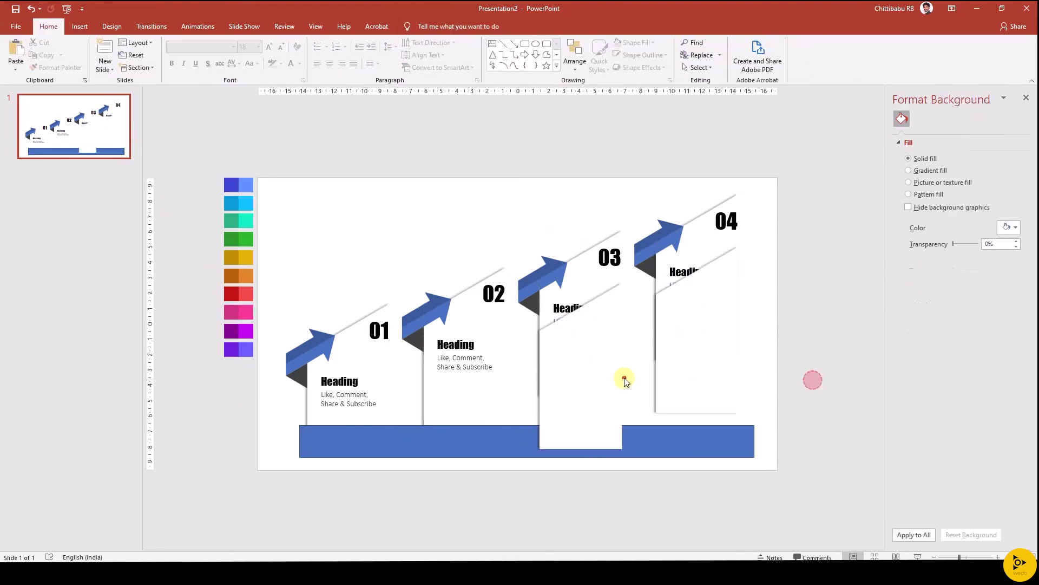
{"action": "left_click", "coordinate": [691, 348]}
{"action": "left_click_drag", "start_coordinate": [704, 312], "coordinate": [702, 352]}
Step: Union the two white pieces of card 04, then of card 03, into single tall panels
{"action": "left_click", "coordinate": [676, 308]}
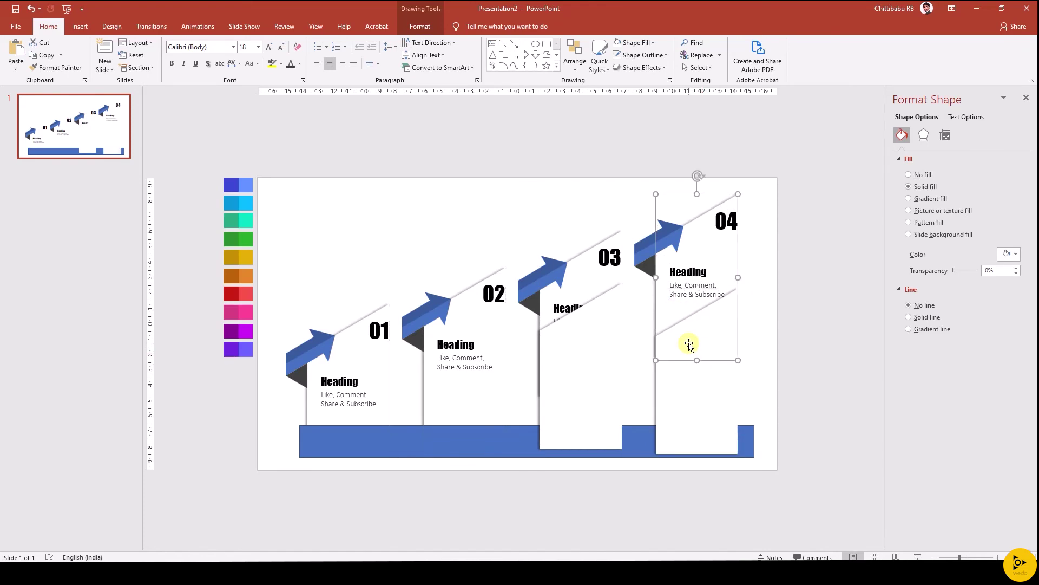
{"action": "left_click", "coordinate": [690, 345], "text": "shift"}
{"action": "left_click", "coordinate": [421, 26]}
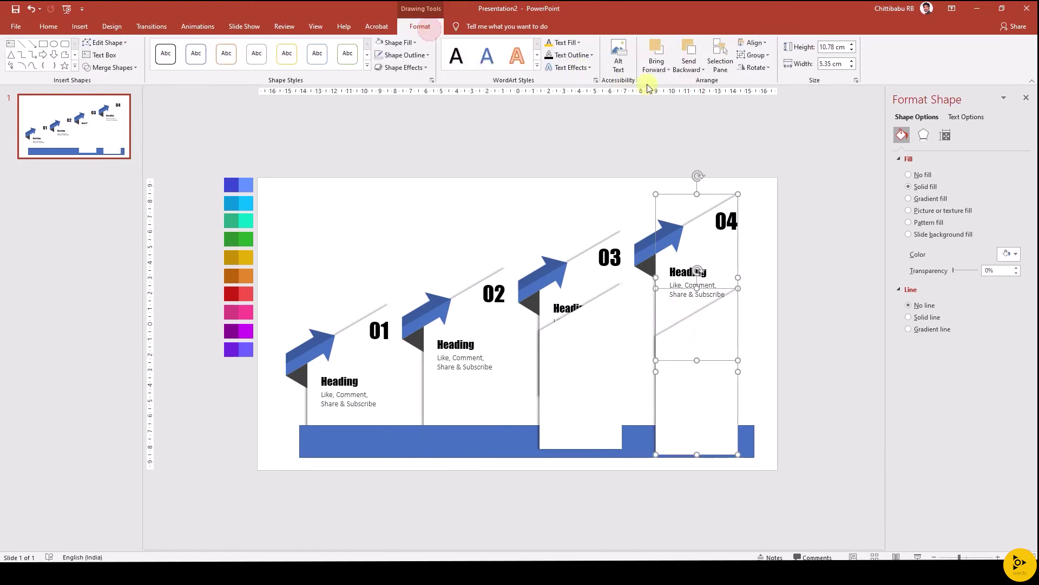
{"action": "left_click", "coordinate": [114, 67]}
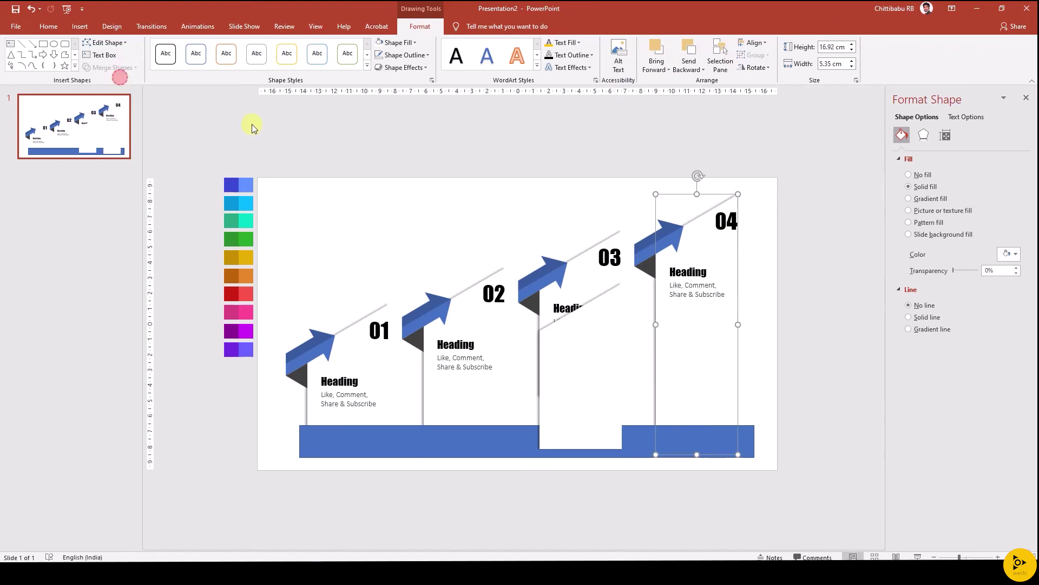
{"action": "left_click", "coordinate": [596, 277]}
{"action": "left_click", "coordinate": [583, 366], "text": "shift"}
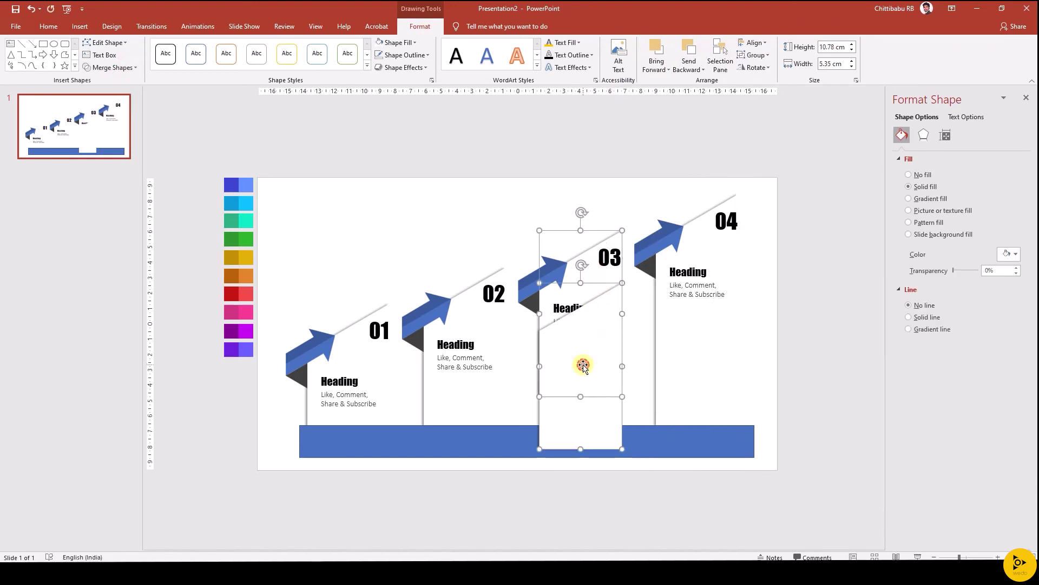
{"action": "left_click", "coordinate": [114, 68]}
{"action": "left_click", "coordinate": [721, 378]}
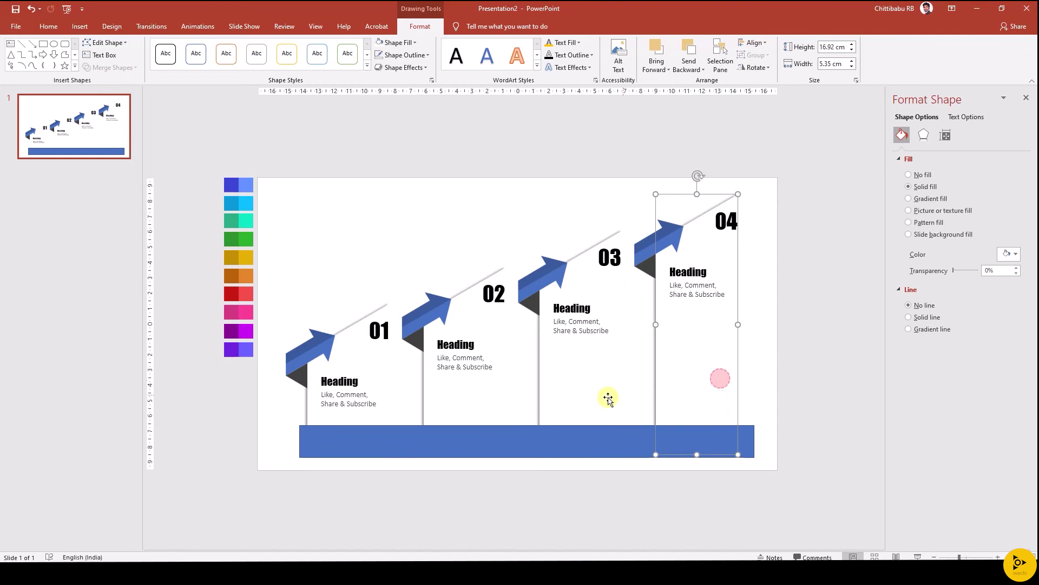
Step: Fill the base bar dark grey and apply a Dark Variation gradient to it
{"action": "left_click", "coordinate": [597, 400], "text": "shift"}
{"action": "left_click", "coordinate": [478, 452]}
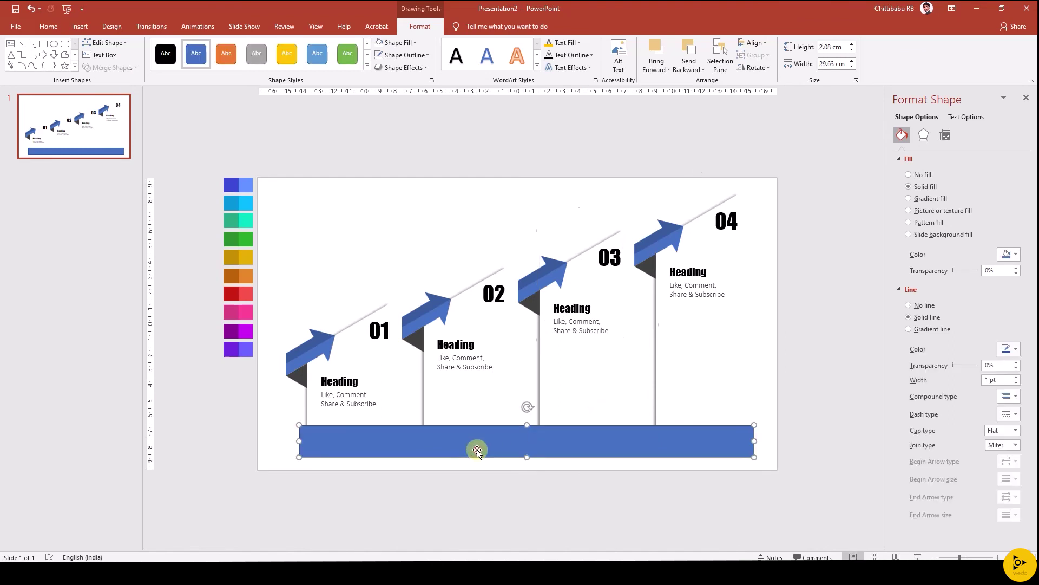
{"action": "left_click", "coordinate": [399, 42]}
{"action": "left_click", "coordinate": [388, 89]}
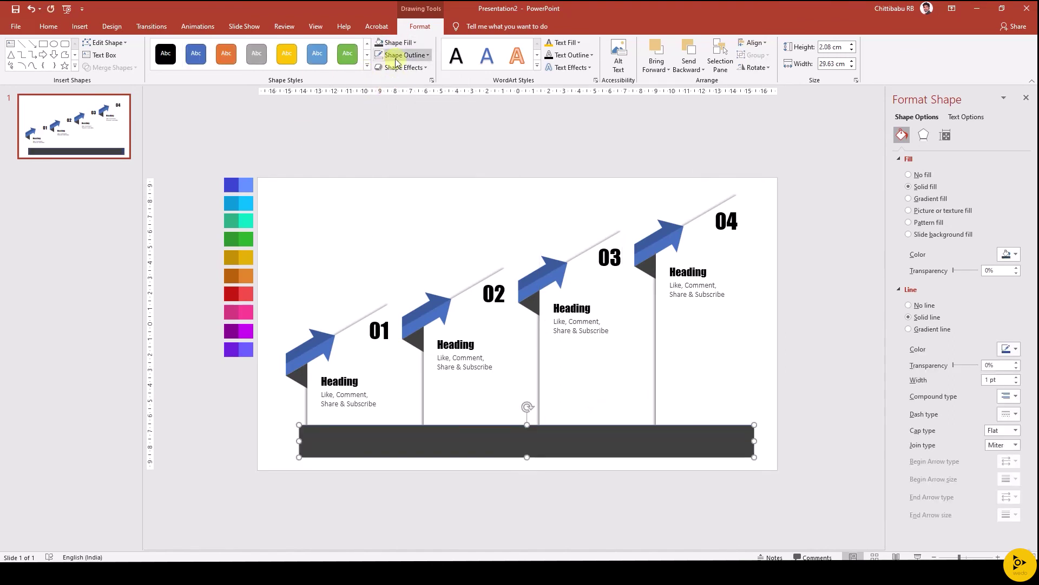
{"action": "left_click", "coordinate": [398, 43]}
{"action": "mouse_move", "coordinate": [403, 212]}
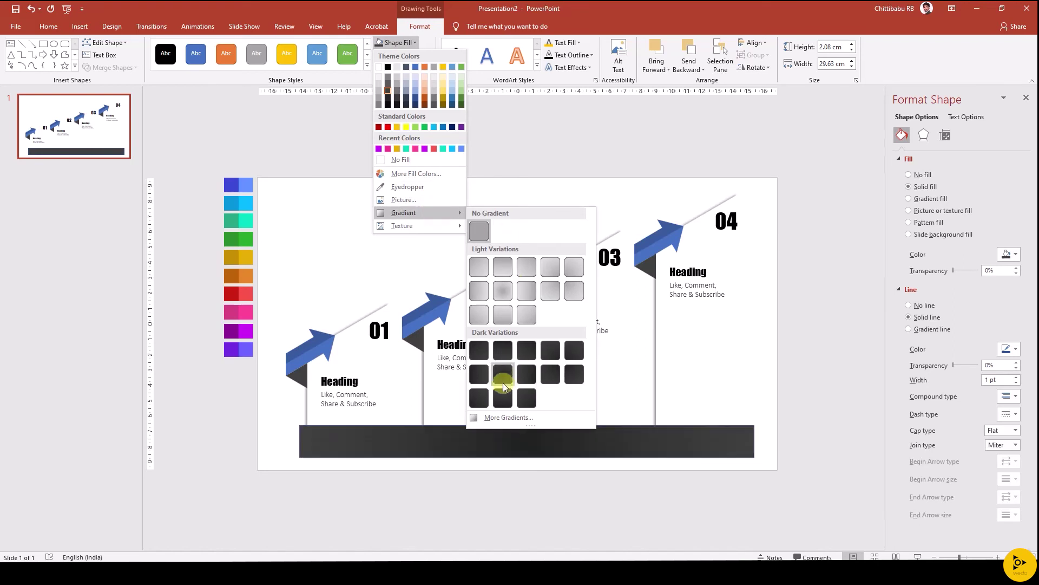
{"action": "left_click", "coordinate": [503, 376]}
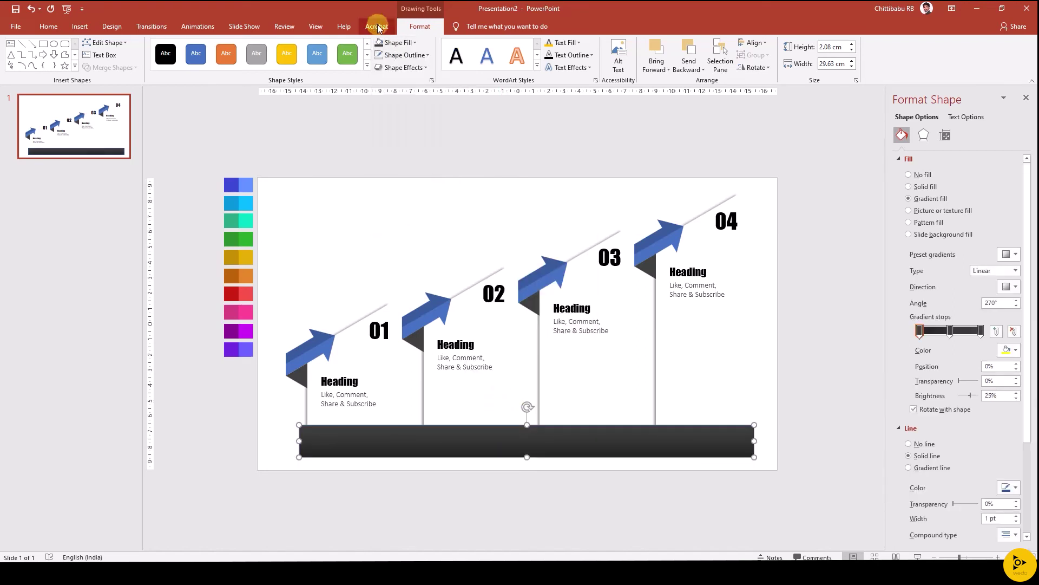
{"action": "left_click", "coordinate": [483, 480]}
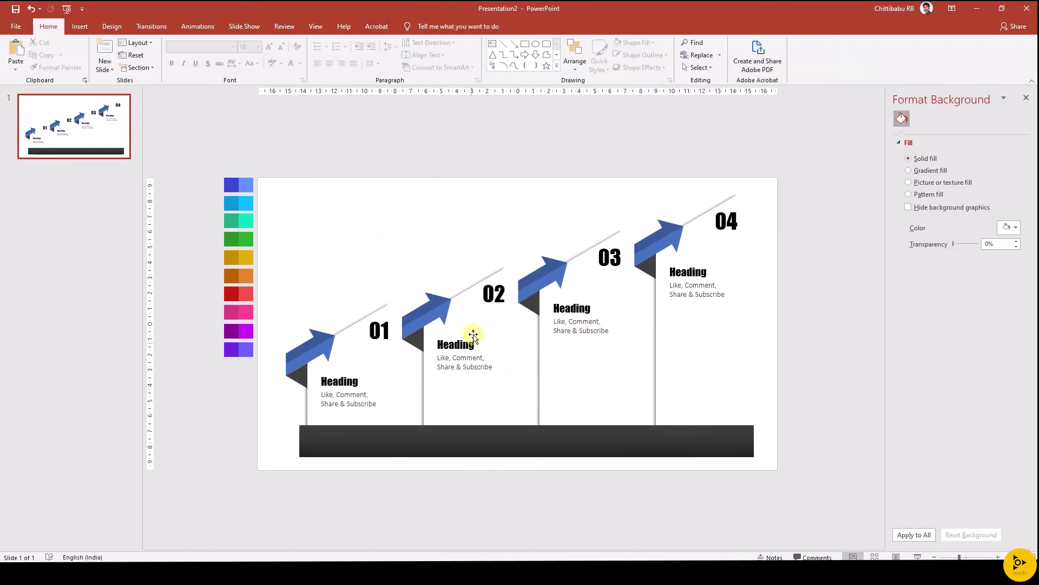
Step: Copy the 02 text box onto the bar as 'Business Journey', widen it and centre it on the bar
{"action": "left_click", "coordinate": [494, 294]}
{"action": "left_click_drag", "start_coordinate": [495, 289], "coordinate": [509, 426]}
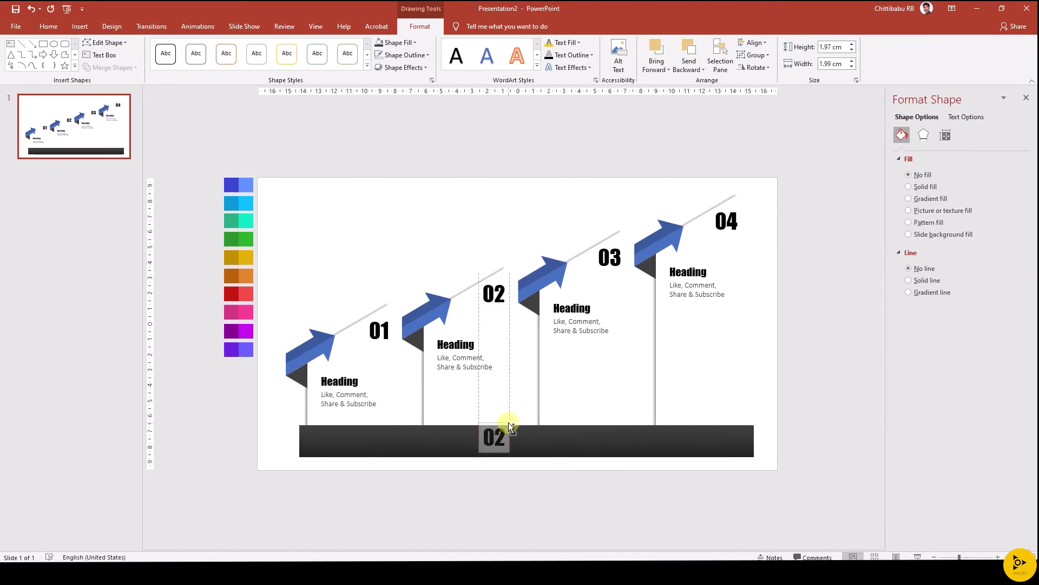
{"action": "type", "text": "Business"}
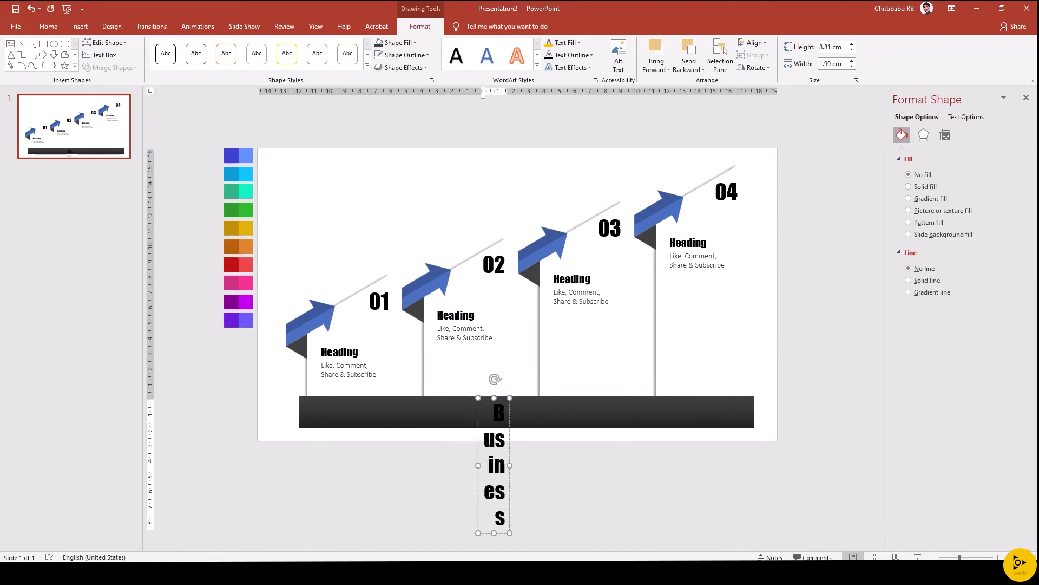
{"action": "type", "text": " Journ"}
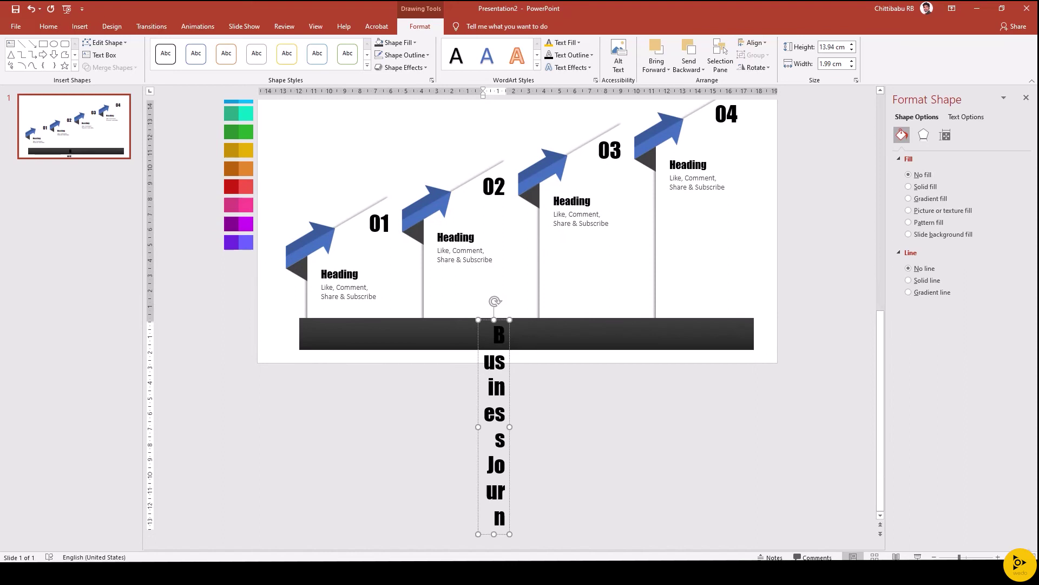
{"action": "type", "text": "ey"}
{"action": "left_click_drag", "start_coordinate": [509, 404], "coordinate": [601, 404]}
{"action": "left_click", "coordinate": [48, 26]}
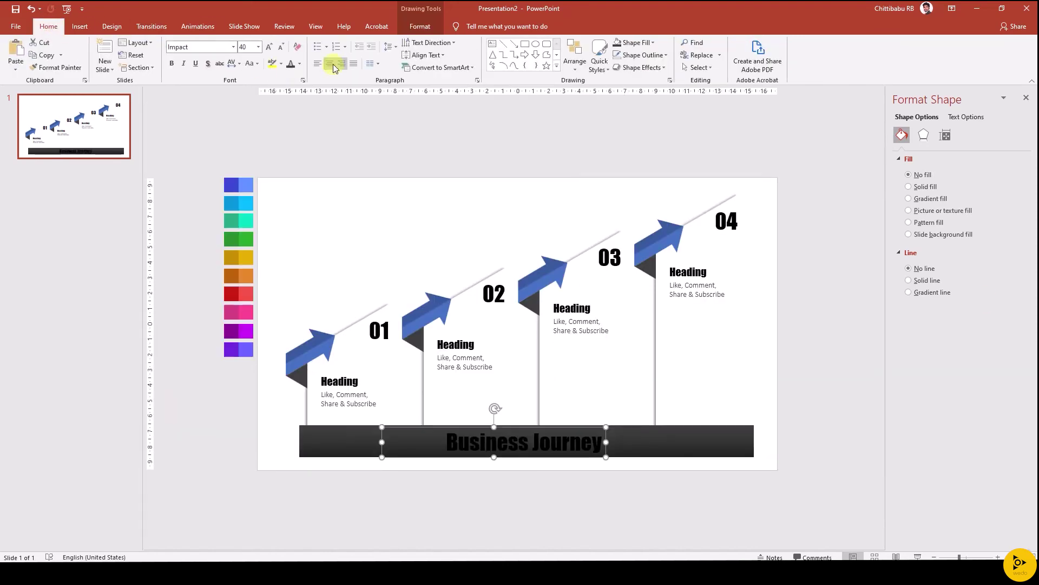
{"action": "left_click", "coordinate": [329, 63]}
{"action": "left_click", "coordinate": [626, 441], "text": "shift"}
{"action": "left_click", "coordinate": [420, 26]}
{"action": "left_click", "coordinate": [751, 43]}
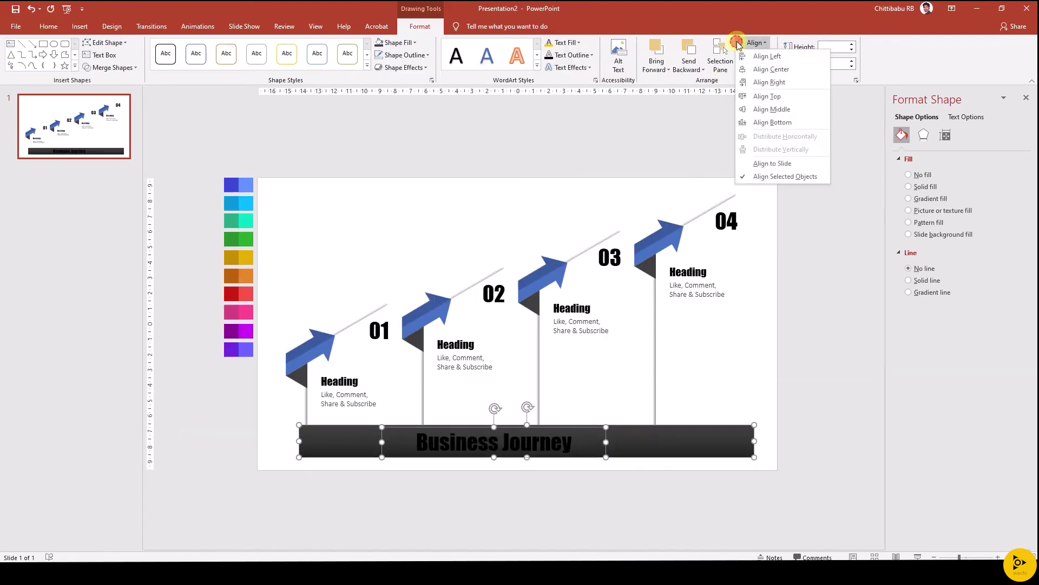
{"action": "left_click", "coordinate": [759, 68]}
{"action": "left_click", "coordinate": [23, 13]}
Step: Make the Business Journey title white with a text shadow effect
{"action": "left_click", "coordinate": [563, 436]}
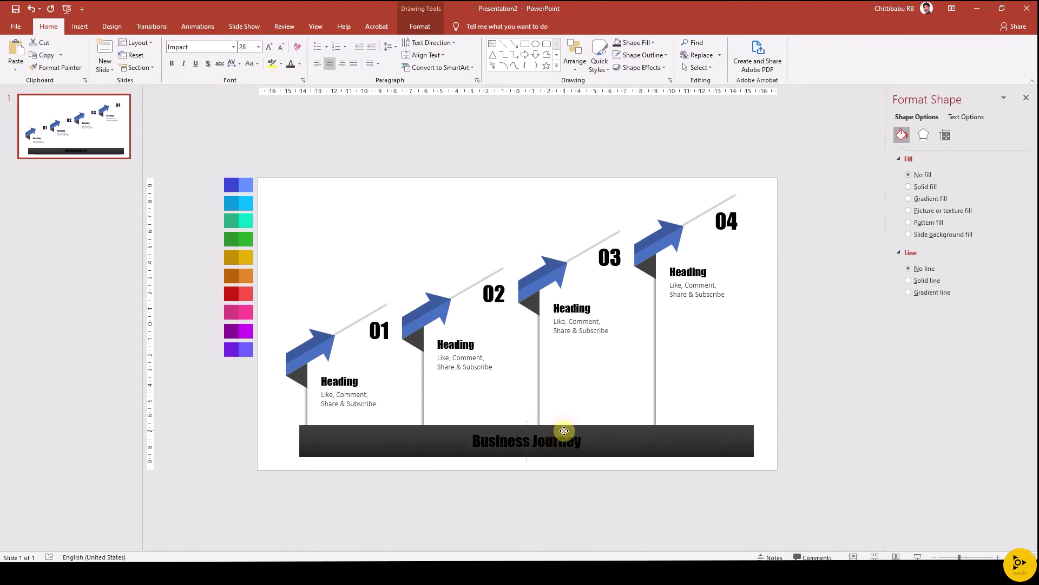
{"action": "left_click", "coordinate": [535, 426]}
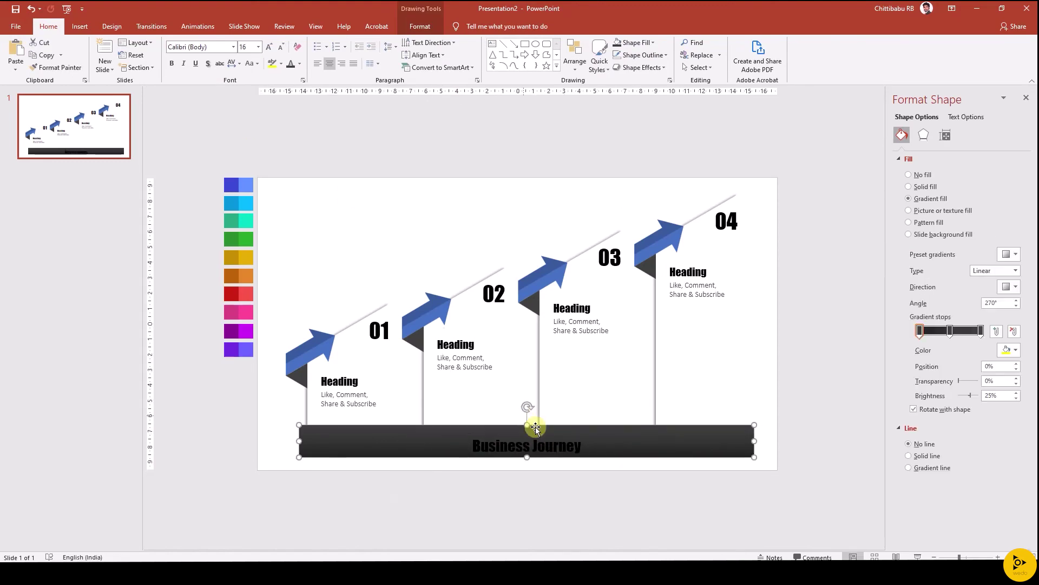
{"action": "left_click", "coordinate": [504, 446]}
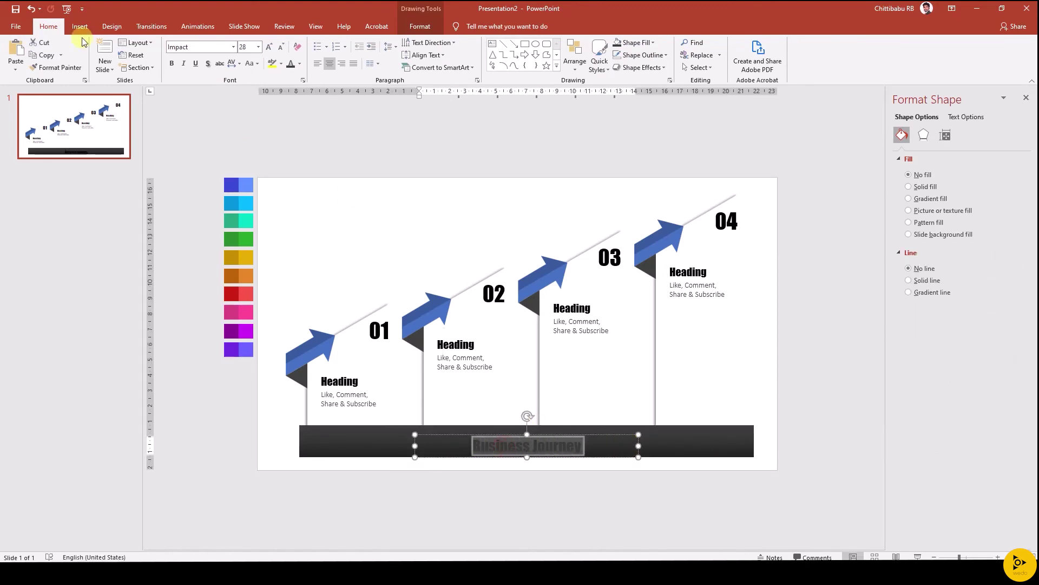
{"action": "left_click", "coordinate": [291, 87]}
{"action": "left_click", "coordinate": [419, 31]}
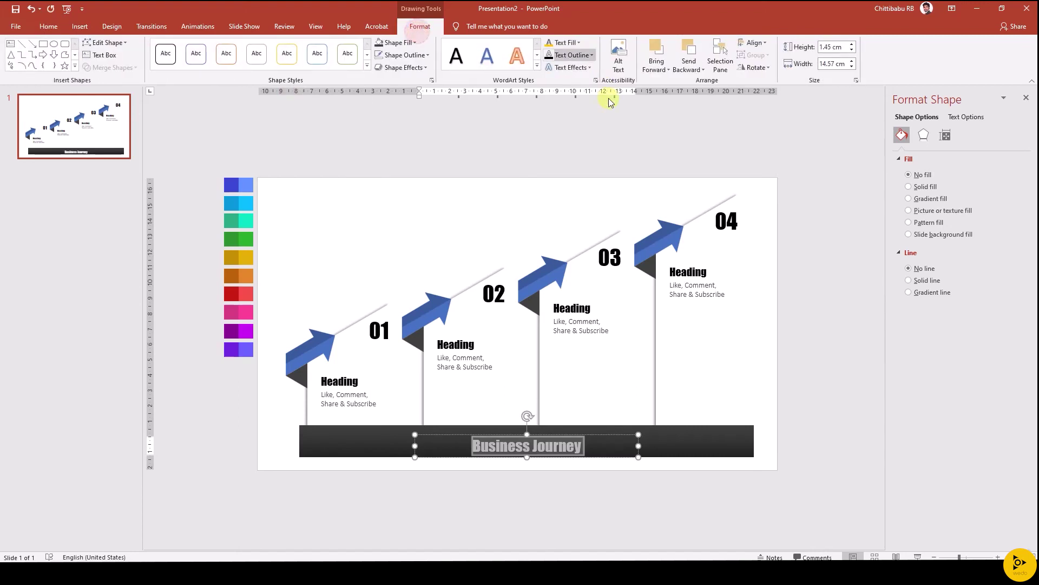
{"action": "left_click", "coordinate": [586, 69]}
{"action": "left_click", "coordinate": [666, 156]}
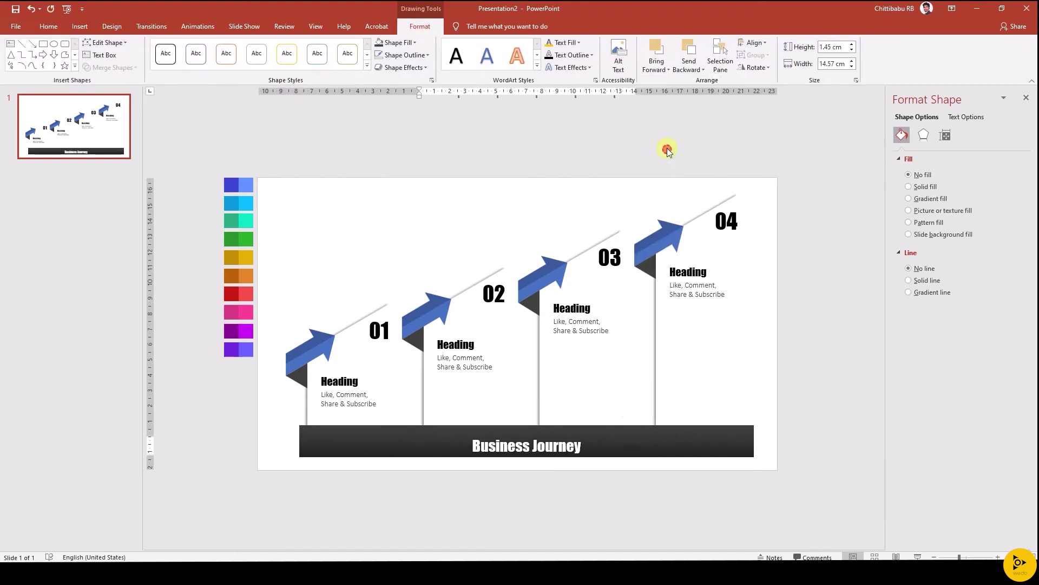
{"action": "left_click", "coordinate": [498, 509]}
{"action": "left_click", "coordinate": [412, 432]}
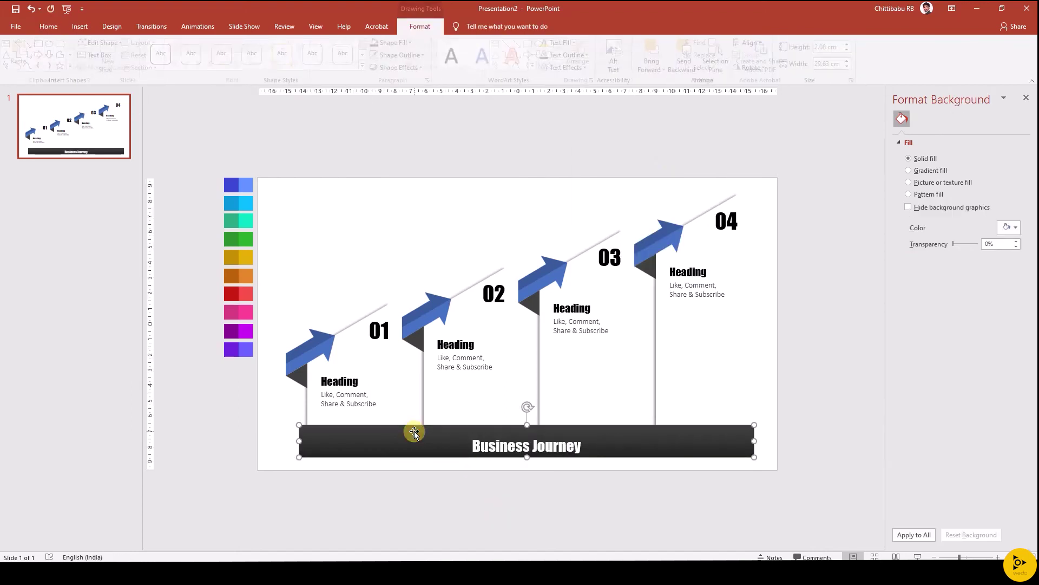
{"action": "left_click", "coordinate": [399, 490]}
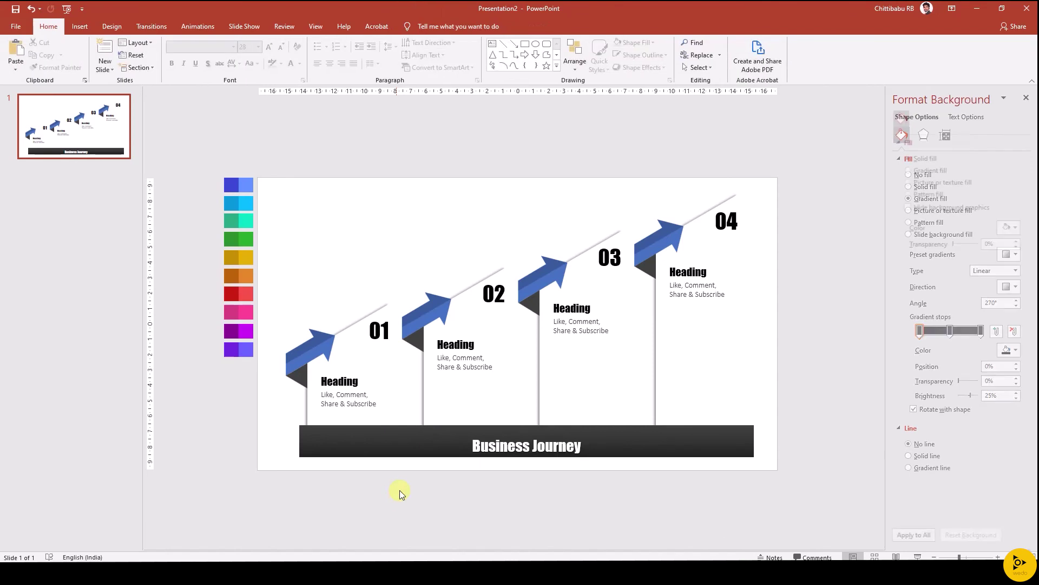
Step: Draw a small oval circle and move it onto the bar under step 01
{"action": "left_click", "coordinate": [80, 26]}
{"action": "left_click", "coordinate": [176, 65]}
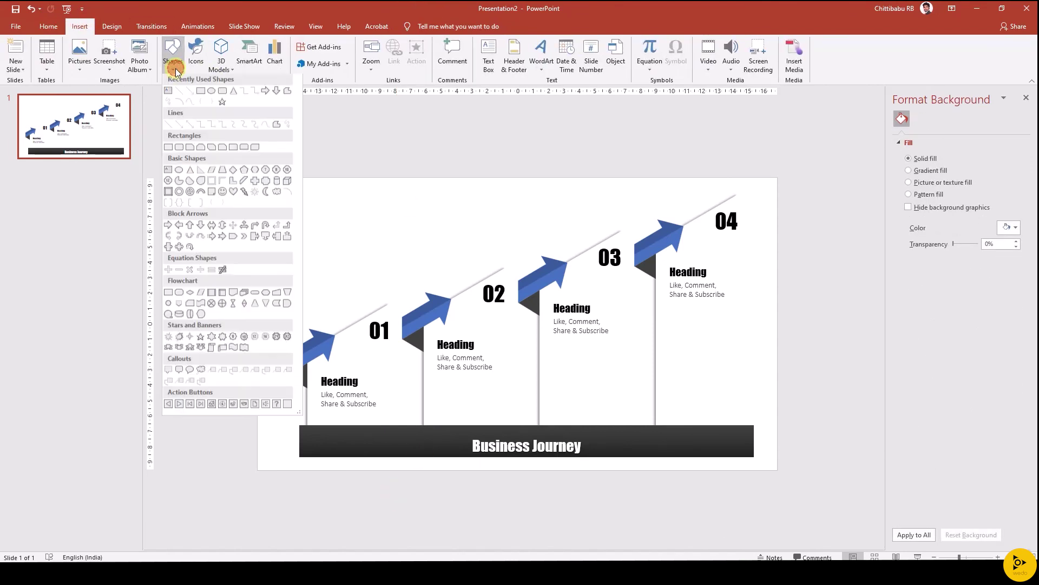
{"action": "left_click", "coordinate": [211, 95]}
{"action": "left_click", "coordinate": [399, 171]}
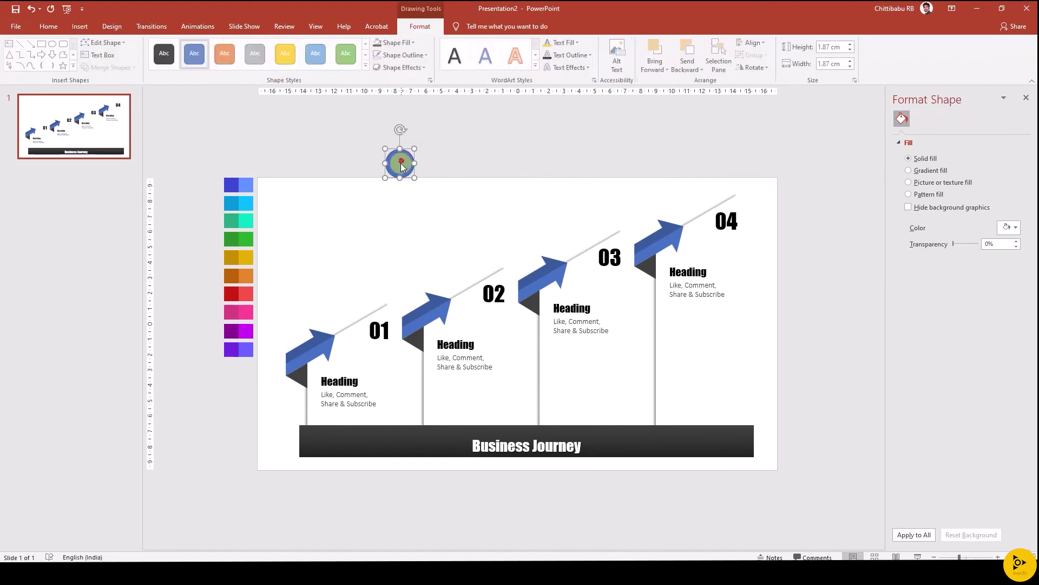
{"action": "left_click_drag", "start_coordinate": [399, 163], "coordinate": [370, 426]}
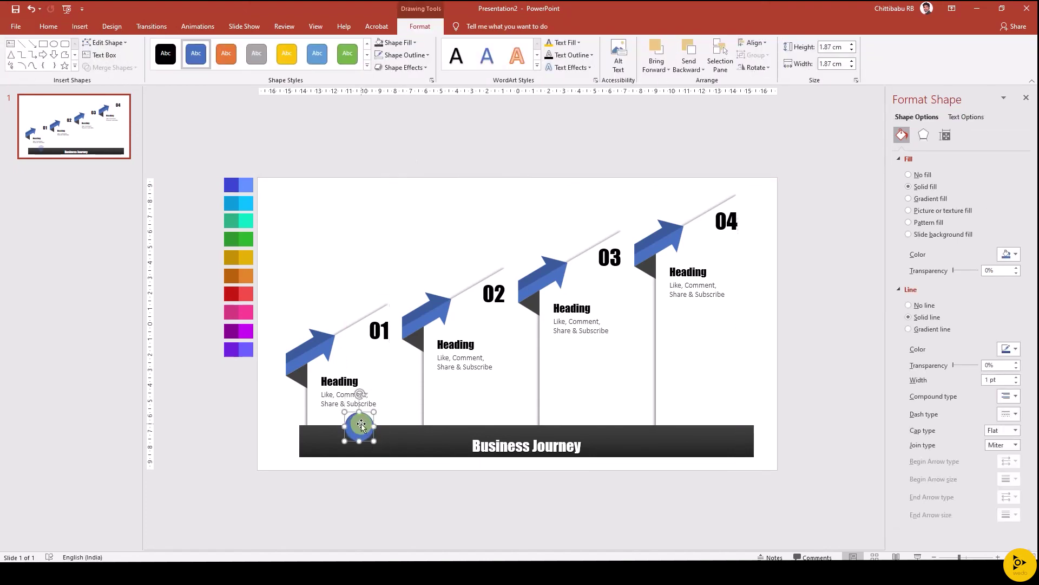
Step: Centre the circle horizontally under step 01's divider line
{"action": "left_click", "coordinate": [359, 326], "text": "shift"}
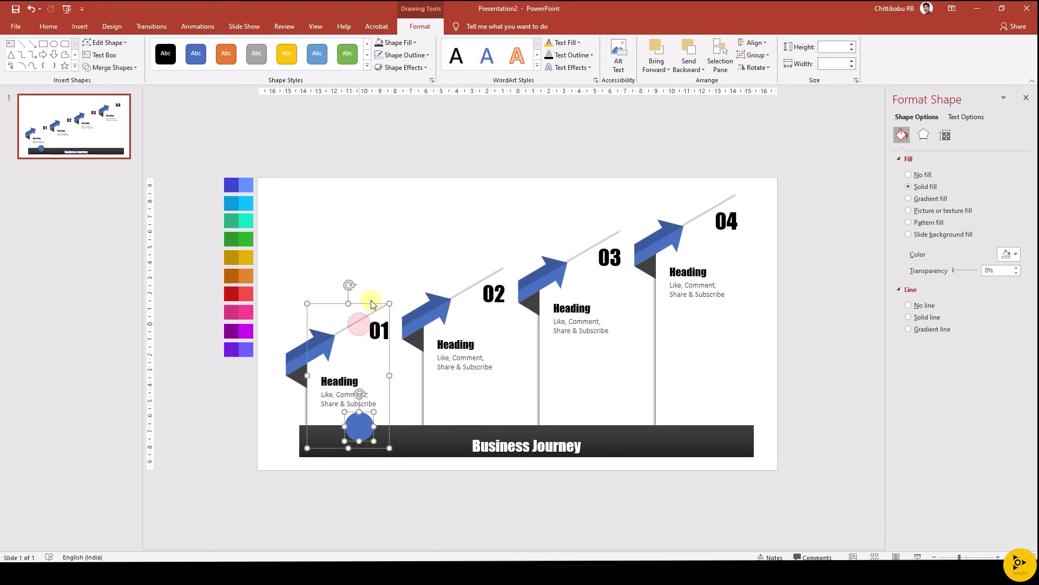
{"action": "left_click", "coordinate": [752, 43]}
{"action": "left_click", "coordinate": [759, 67]}
{"action": "left_click", "coordinate": [349, 433]}
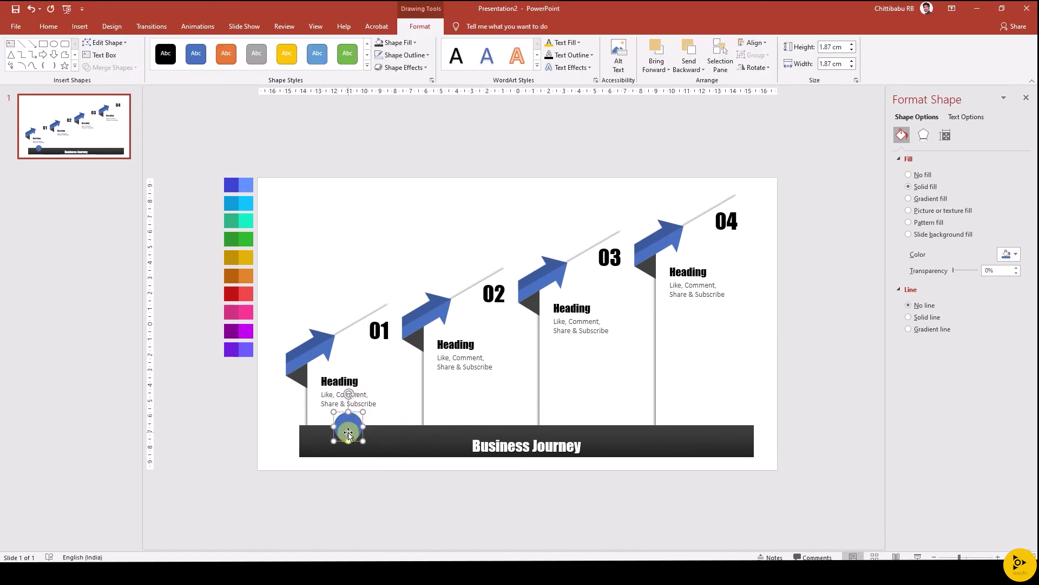
Step: Fill the circle cyan and give it a thick white outline
{"action": "left_click", "coordinate": [397, 43]}
{"action": "left_click", "coordinate": [406, 160]}
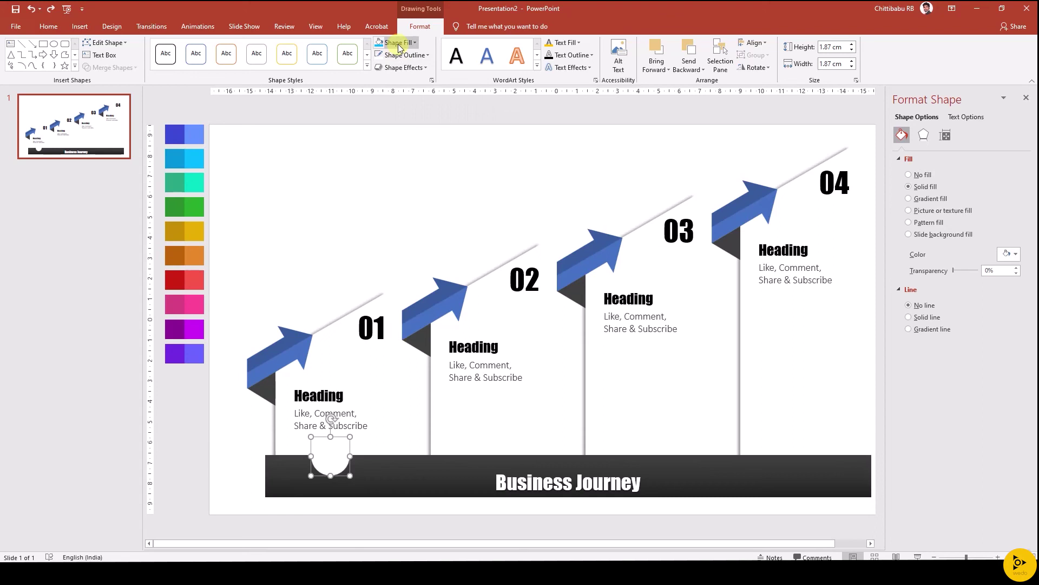
{"action": "left_click", "coordinate": [376, 43]}
{"action": "left_click", "coordinate": [410, 59]}
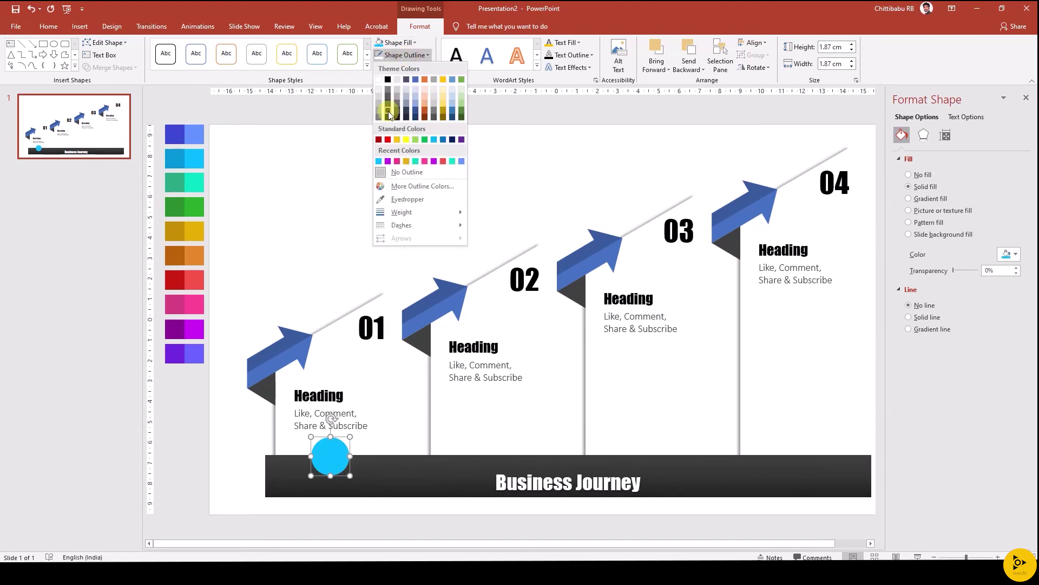
{"action": "left_click", "coordinate": [379, 80]}
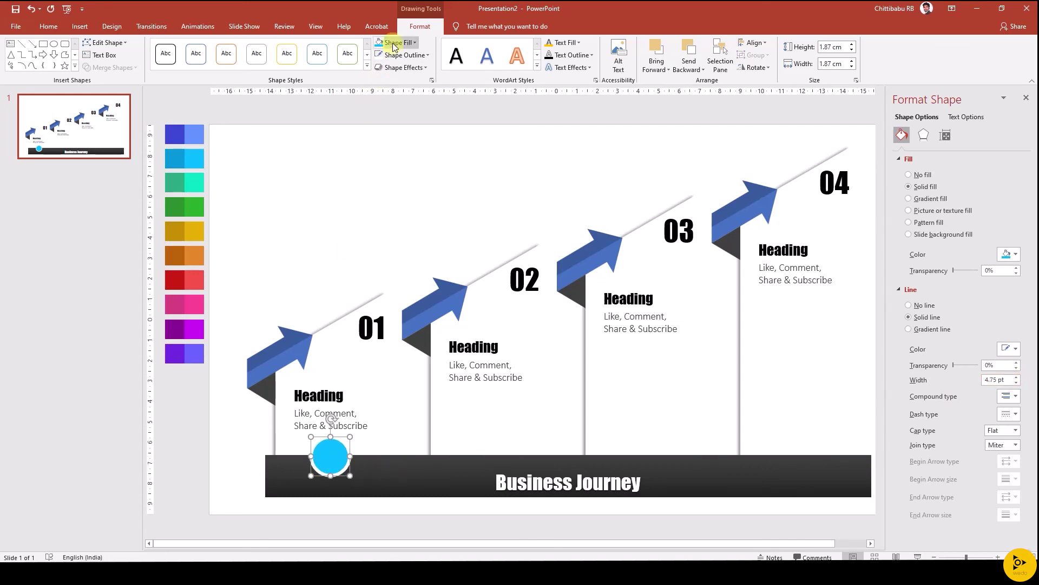
Step: Ctrl-drag circle copies under columns 02 and 03, centring each with its panel
{"action": "left_click_drag", "start_coordinate": [336, 467], "coordinate": [496, 468], "text": "ctrl"}
{"action": "left_click", "coordinate": [527, 421], "text": "shift"}
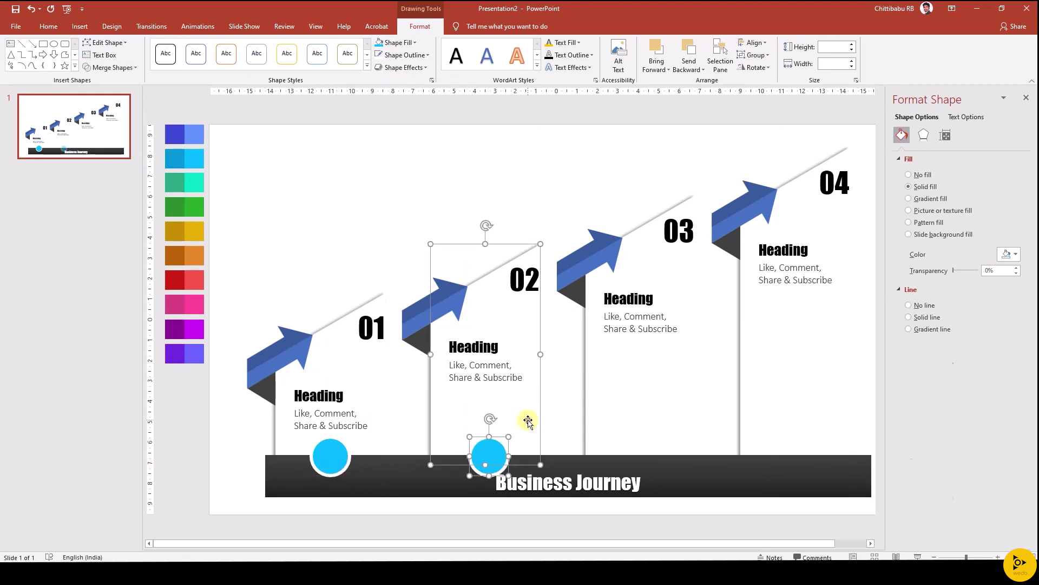
{"action": "left_click", "coordinate": [752, 43]}
{"action": "left_click", "coordinate": [760, 68]}
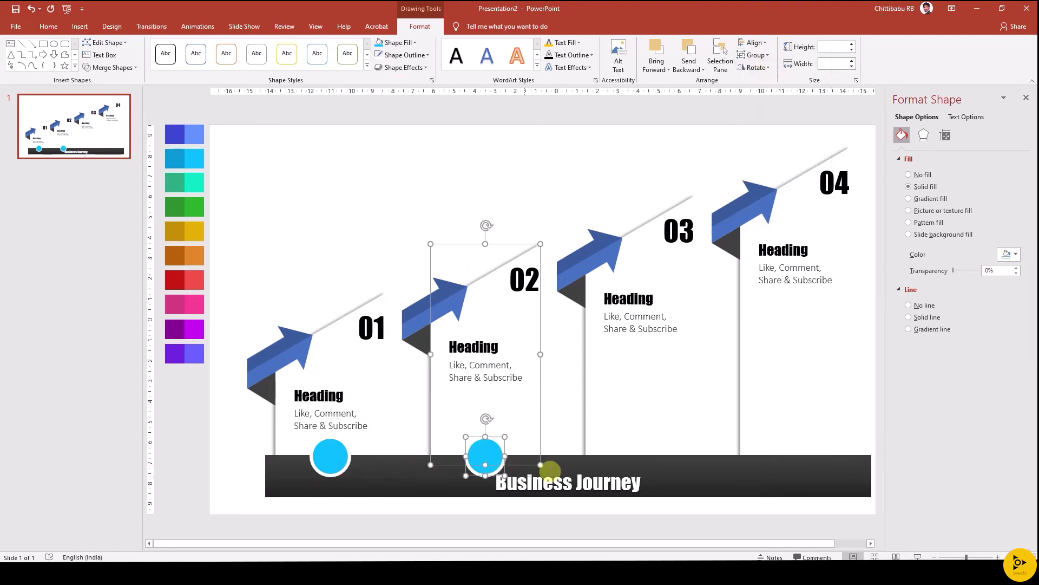
{"action": "left_click", "coordinate": [507, 467]}
{"action": "left_click", "coordinate": [487, 457]}
{"action": "left_click_drag", "start_coordinate": [487, 456], "coordinate": [641, 450], "text": "ctrl"}
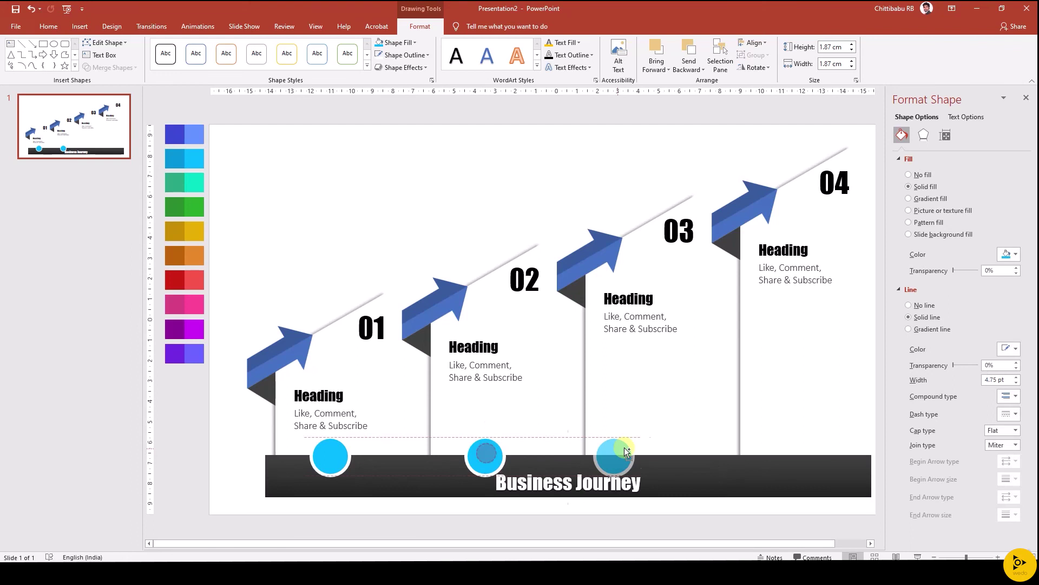
{"action": "left_click", "coordinate": [675, 421], "text": "shift"}
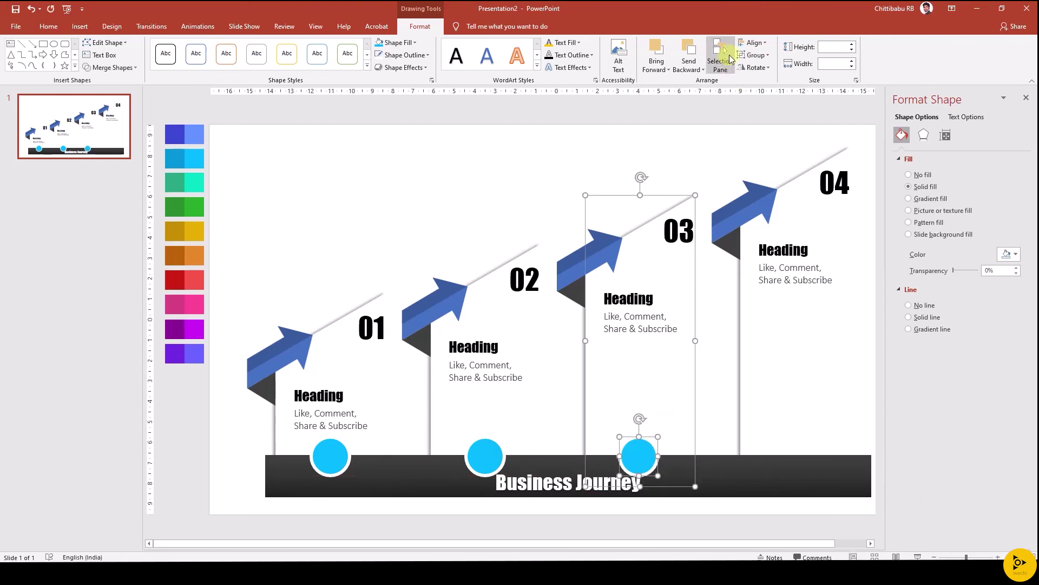
{"action": "left_click", "coordinate": [754, 42]}
{"action": "left_click", "coordinate": [756, 56]}
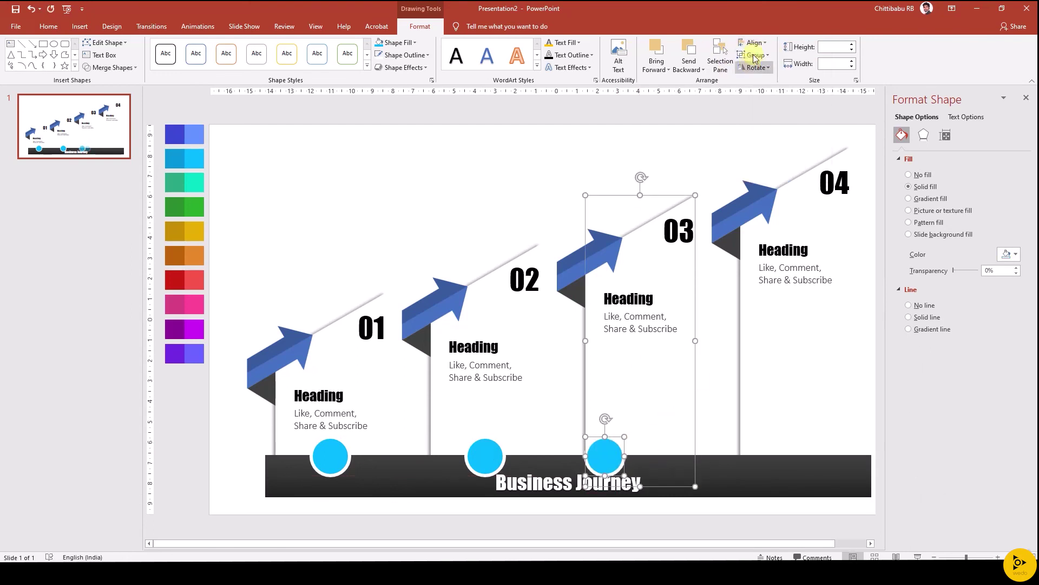
{"action": "left_click", "coordinate": [755, 45]}
{"action": "left_click", "coordinate": [762, 70]}
Step: Copy a circle under column 04 centred with its panel, then make the base bar taller
{"action": "left_click", "coordinate": [750, 395]}
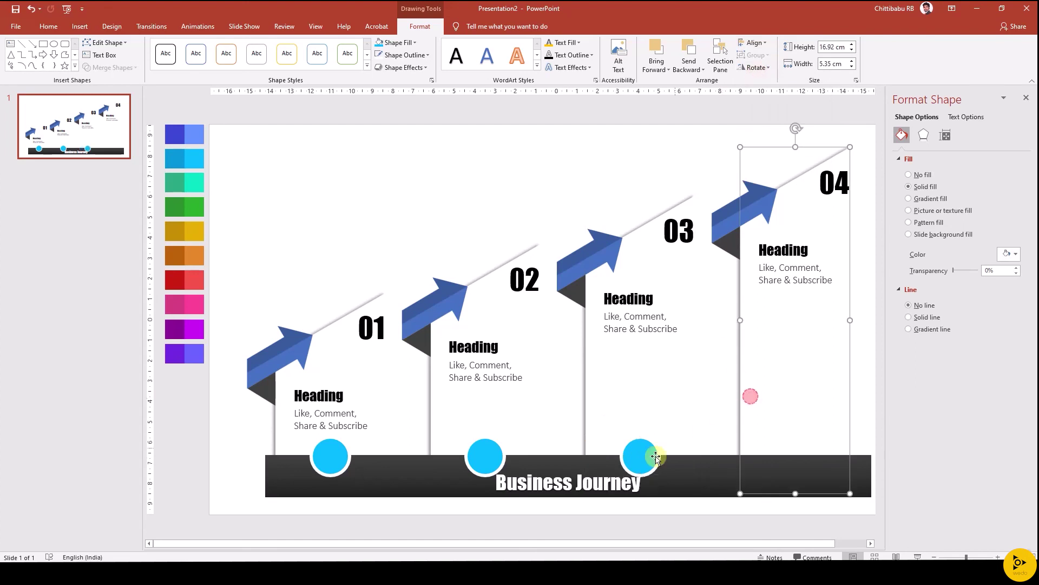
{"action": "left_click", "coordinate": [650, 457]}
{"action": "left_click_drag", "start_coordinate": [649, 456], "coordinate": [783, 457]}
{"action": "left_click", "coordinate": [793, 402], "text": "shift"}
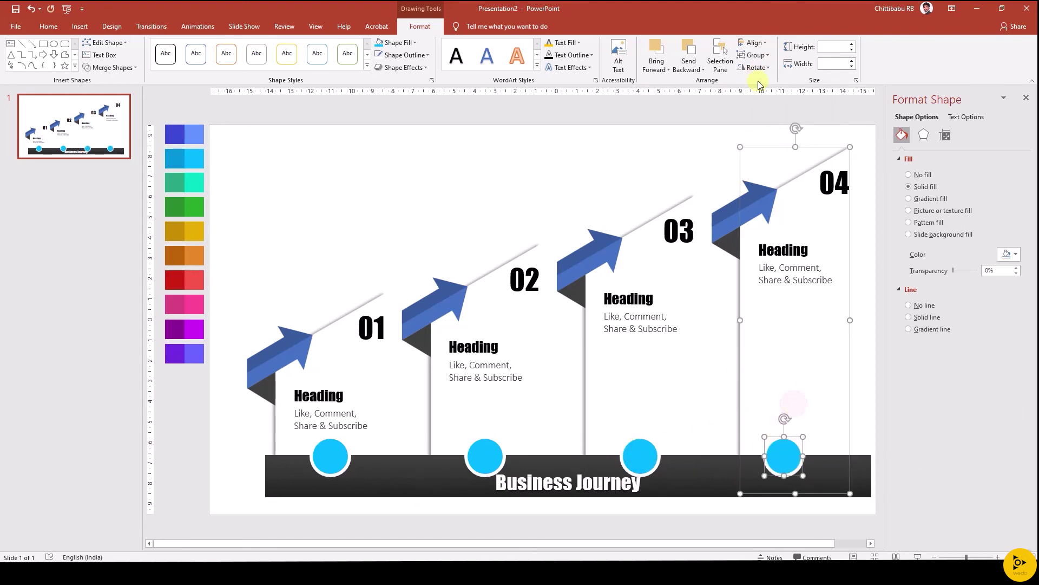
{"action": "left_click", "coordinate": [752, 47]}
{"action": "left_click", "coordinate": [762, 67]}
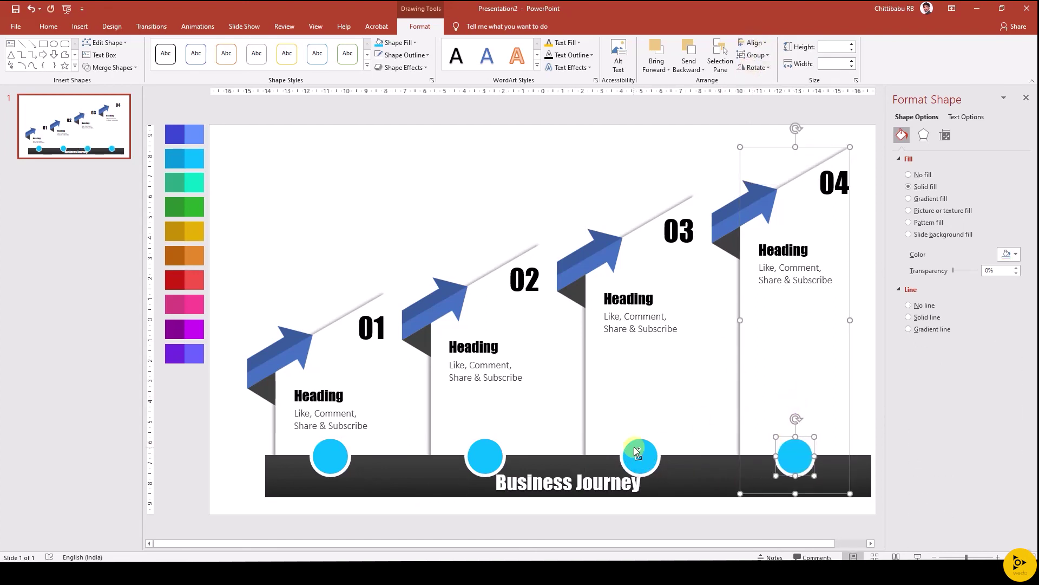
{"action": "scroll", "coordinate": [634, 447], "scroll_direction": "down", "scroll_amount": 2, "text": "ctrl"}
{"action": "left_click", "coordinate": [566, 453]}
{"action": "left_click_drag", "start_coordinate": [527, 457], "coordinate": [529, 470]}
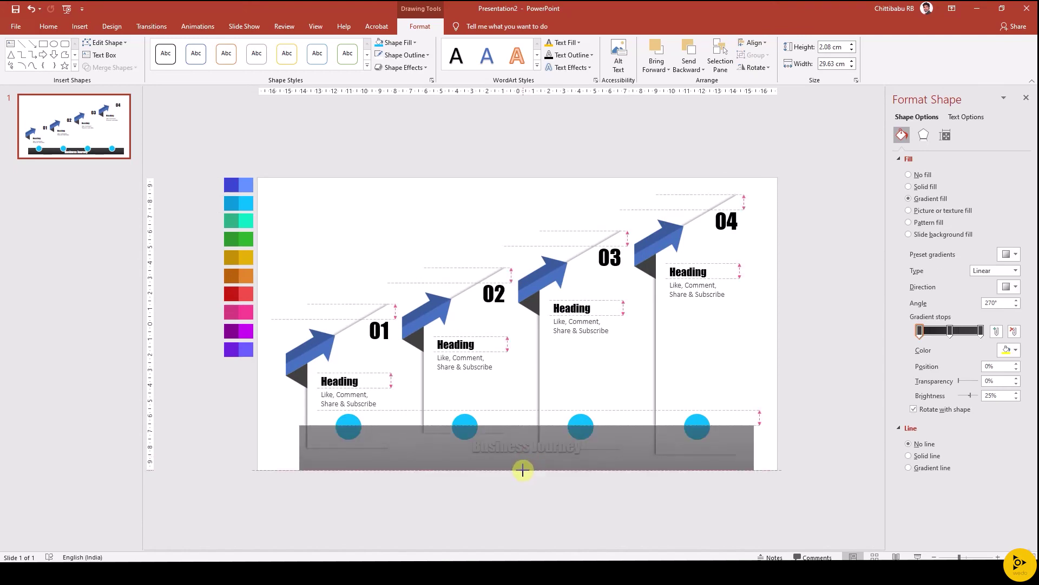
{"action": "left_click_drag", "start_coordinate": [522, 470], "coordinate": [539, 444]}
{"action": "left_click", "coordinate": [537, 445]}
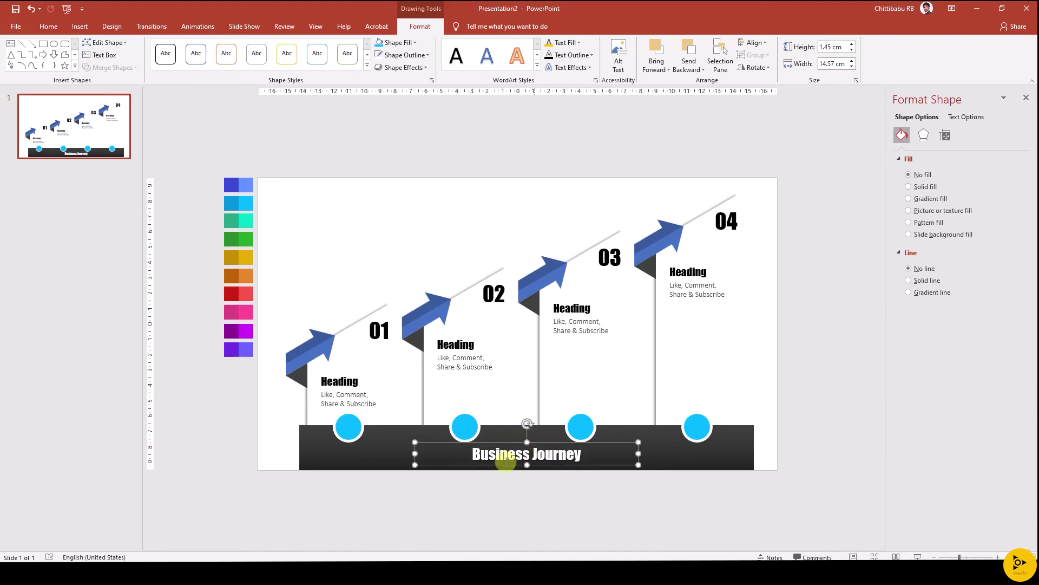
Step: Fill arrow 01 and its circle with the sampled cyan swatch as a dark gradient
{"action": "left_click", "coordinate": [333, 360]}
{"action": "left_click", "coordinate": [348, 426], "text": "shift"}
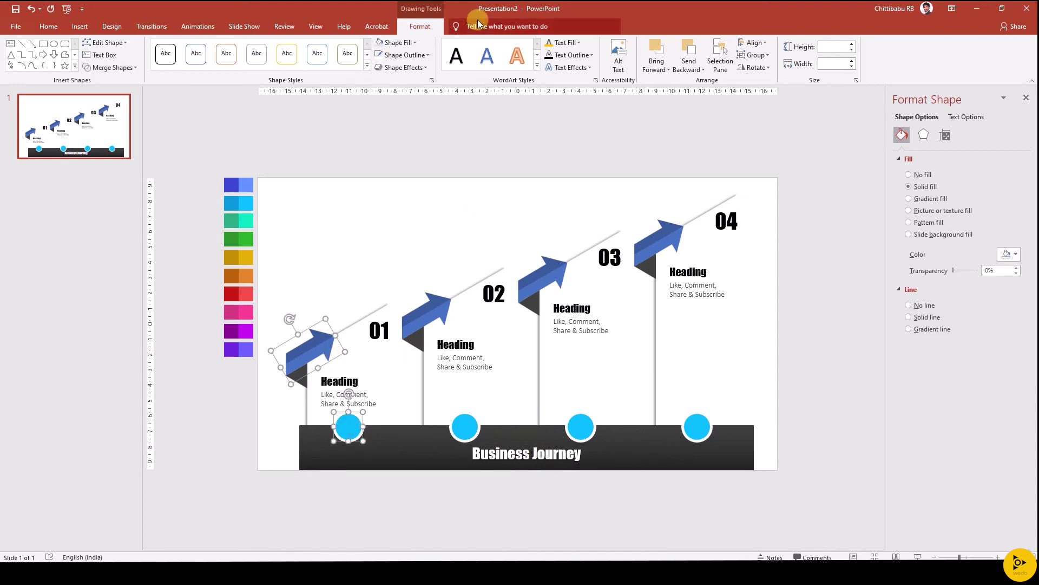
{"action": "left_click", "coordinate": [414, 42]}
{"action": "left_click", "coordinate": [398, 192]}
{"action": "left_click", "coordinate": [245, 203]}
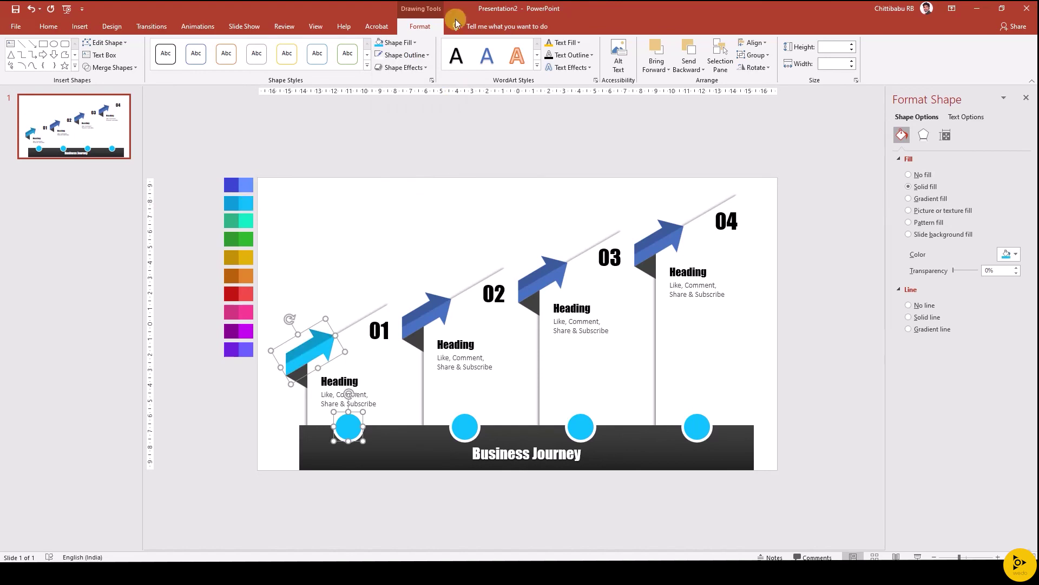
{"action": "left_click", "coordinate": [404, 45]}
{"action": "mouse_move", "coordinate": [404, 212]}
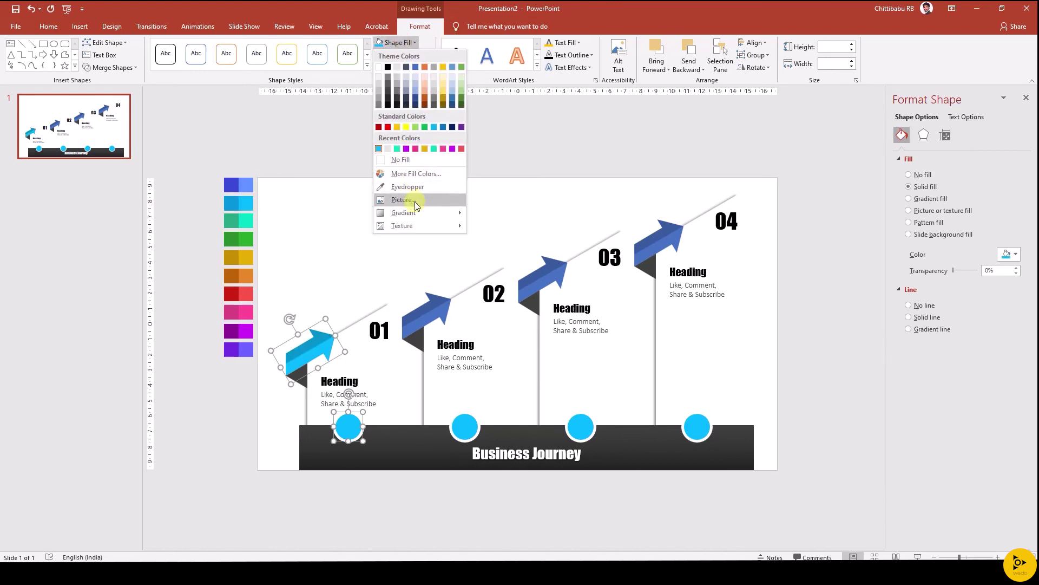
{"action": "left_click", "coordinate": [476, 350]}
Step: Fill arrow 02 and its circle with the sampled teal swatch as a dark gradient
{"action": "left_click", "coordinate": [419, 325]}
{"action": "left_click", "coordinate": [466, 426], "text": "shift"}
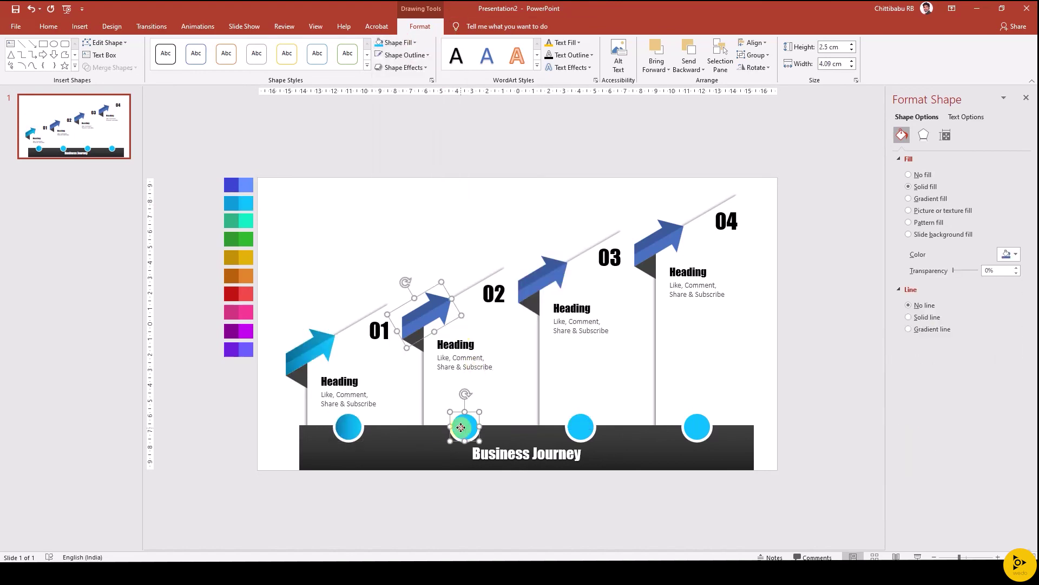
{"action": "left_click", "coordinate": [398, 42]}
{"action": "left_click", "coordinate": [406, 186]}
{"action": "left_click", "coordinate": [245, 221]}
{"action": "left_click", "coordinate": [404, 67]}
{"action": "left_click", "coordinate": [398, 42]}
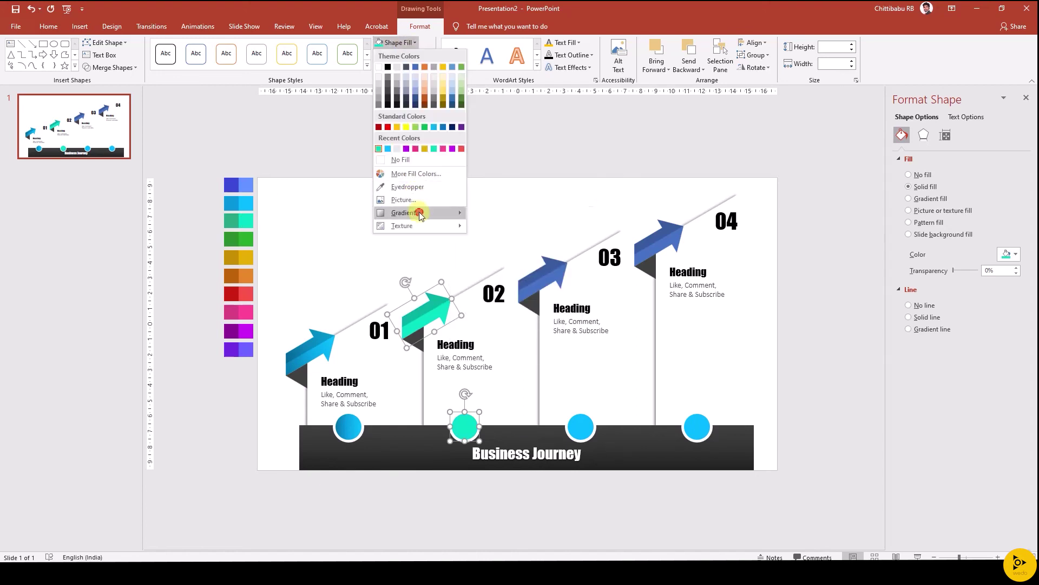
{"action": "left_click", "coordinate": [476, 350]}
Step: Fill arrow 03 and its circle with the sampled magenta swatch as a dark gradient
{"action": "left_click", "coordinate": [557, 274]}
{"action": "left_click", "coordinate": [581, 427], "text": "shift"}
{"action": "left_click", "coordinate": [398, 42]}
{"action": "left_click", "coordinate": [248, 311]}
{"action": "left_click", "coordinate": [398, 42]}
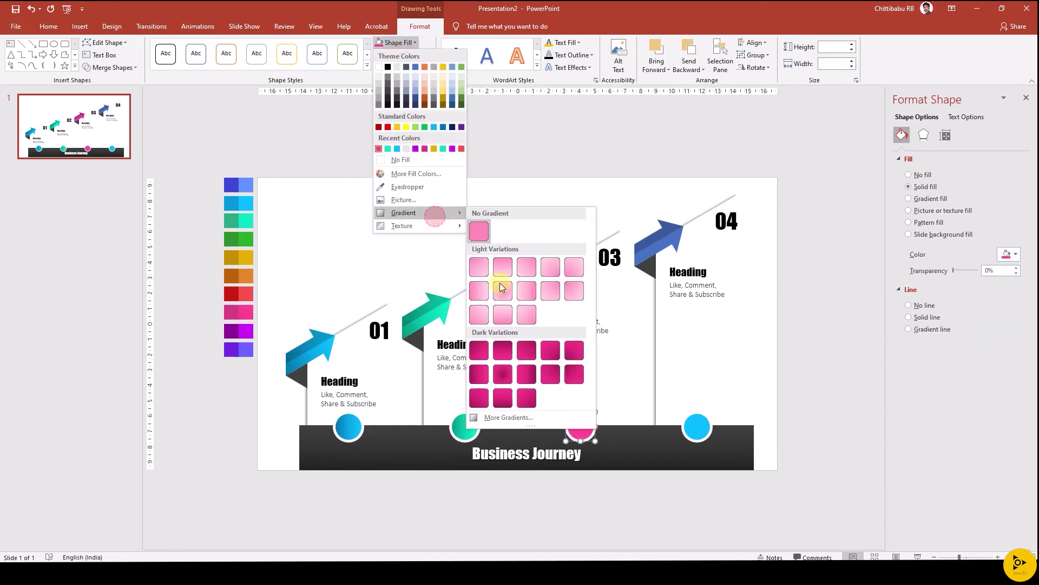
{"action": "left_click", "coordinate": [499, 284]}
Step: Fill arrow 04 and its circle with the sampled purple swatch as a dark gradient
{"action": "left_click", "coordinate": [672, 241]}
{"action": "left_click", "coordinate": [697, 426], "text": "shift"}
{"action": "left_click", "coordinate": [398, 42]}
{"action": "left_click", "coordinate": [407, 186]}
{"action": "left_click", "coordinate": [246, 330]}
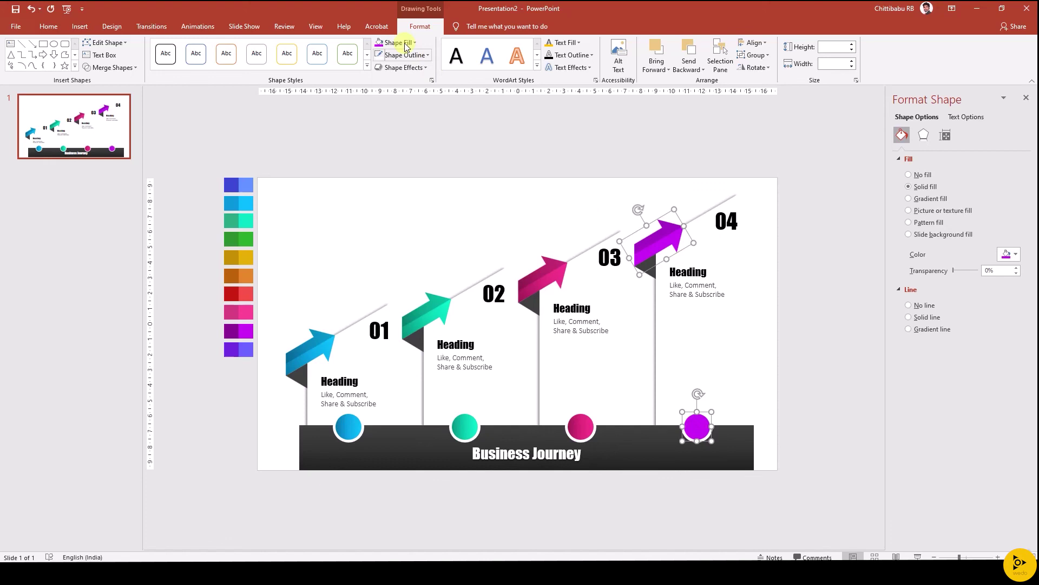
{"action": "left_click", "coordinate": [398, 42]}
Step: Recolour the step numbers 01–04 to cyan, teal, pink and purple to match their arrows
{"action": "left_click", "coordinate": [479, 351]}
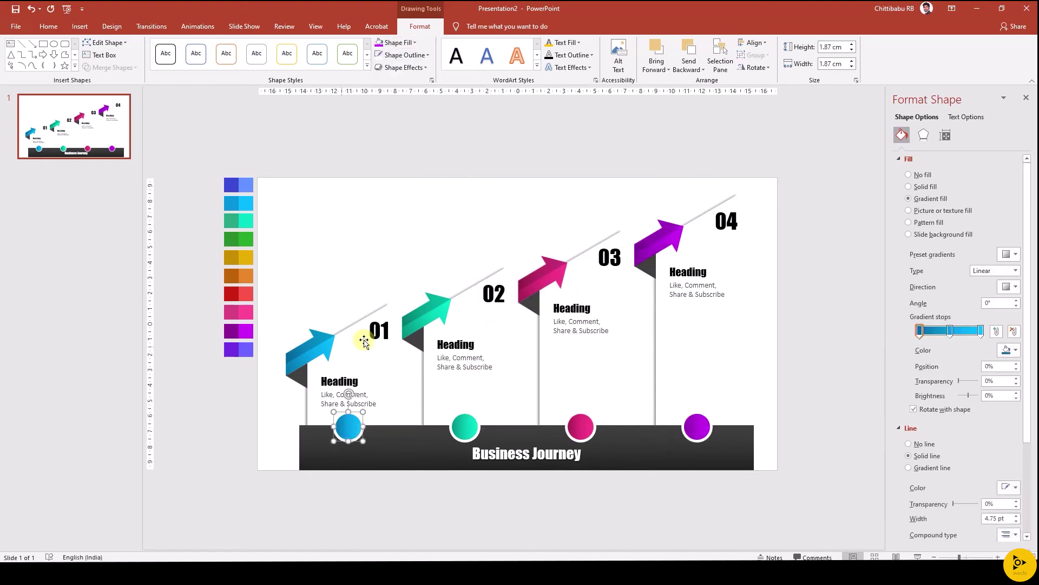
{"action": "left_click", "coordinate": [379, 329]}
{"action": "left_click", "coordinate": [558, 149]}
{"action": "left_click", "coordinate": [494, 293]}
{"action": "left_click", "coordinate": [580, 43]}
{"action": "left_click", "coordinate": [549, 149]}
{"action": "left_click", "coordinate": [609, 257]}
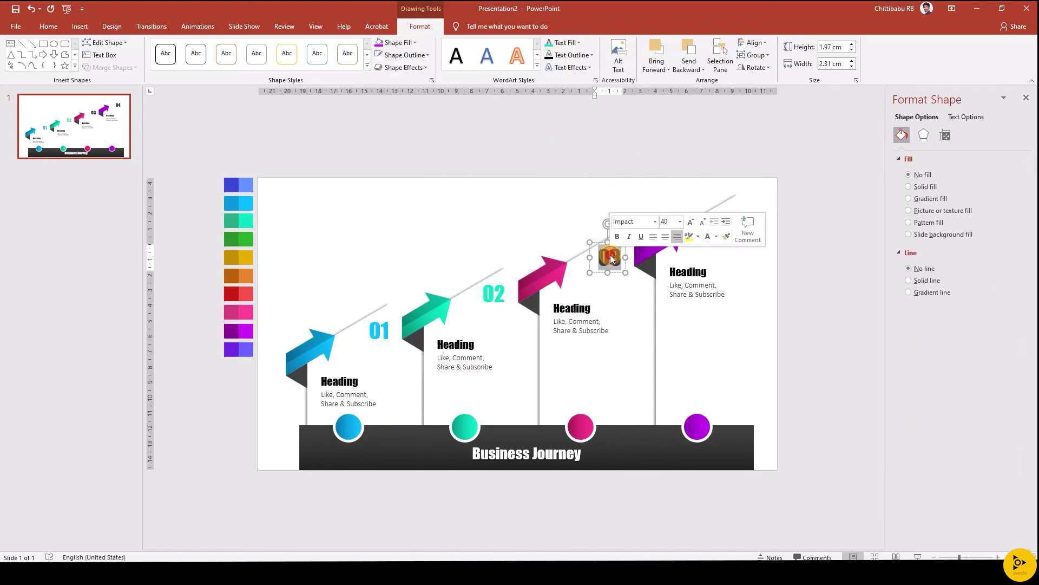
{"action": "left_click", "coordinate": [579, 42]}
{"action": "left_click", "coordinate": [594, 149]}
Step: Duplicate the description under step 04 into a stack and distribute the lines vertically
{"action": "left_click_drag", "start_coordinate": [371, 365], "coordinate": [372, 358]}
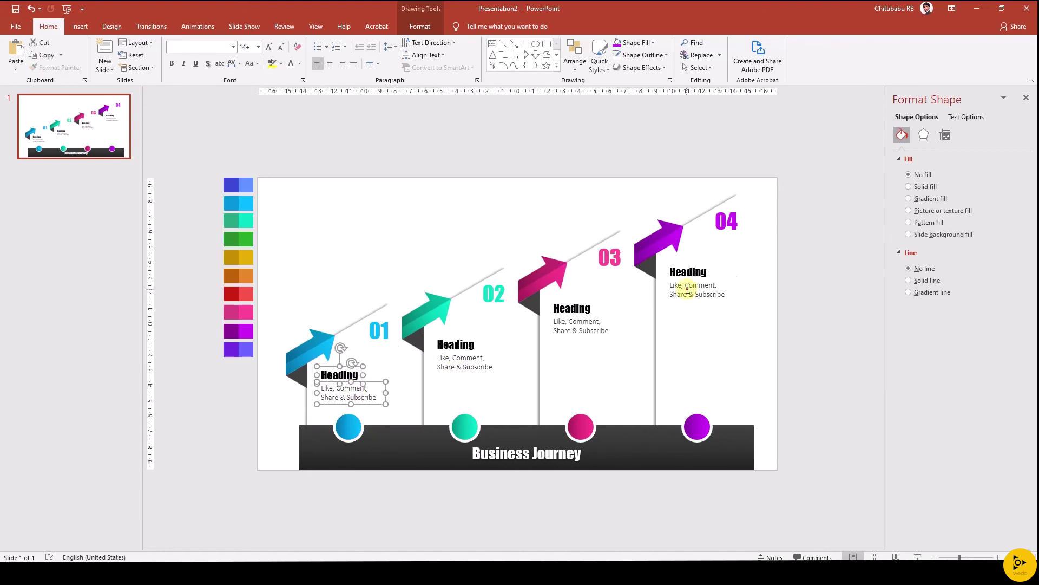
{"action": "left_click", "coordinate": [722, 280]}
{"action": "left_click", "coordinate": [420, 26]}
{"action": "left_click", "coordinate": [755, 43]}
{"action": "left_click", "coordinate": [780, 149]}
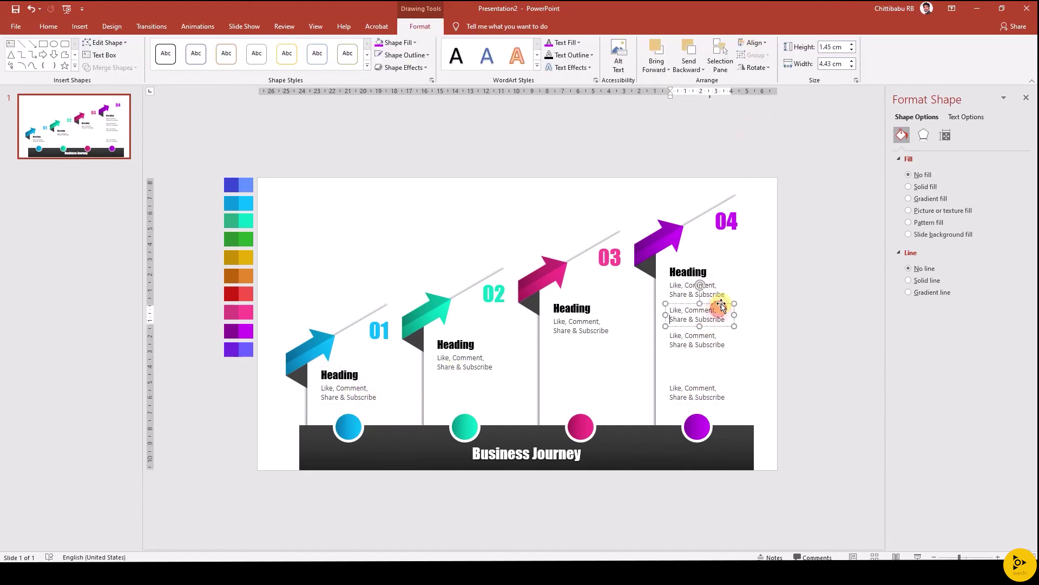
{"action": "left_click", "coordinate": [754, 43]}
Step: Copy the stacked descriptions under step 03 and distribute them vertically
{"action": "left_click", "coordinate": [780, 149]}
{"action": "left_click_drag", "start_coordinate": [698, 341], "coordinate": [592, 325]}
{"action": "left_click", "coordinate": [420, 26]}
{"action": "left_click", "coordinate": [755, 43]}
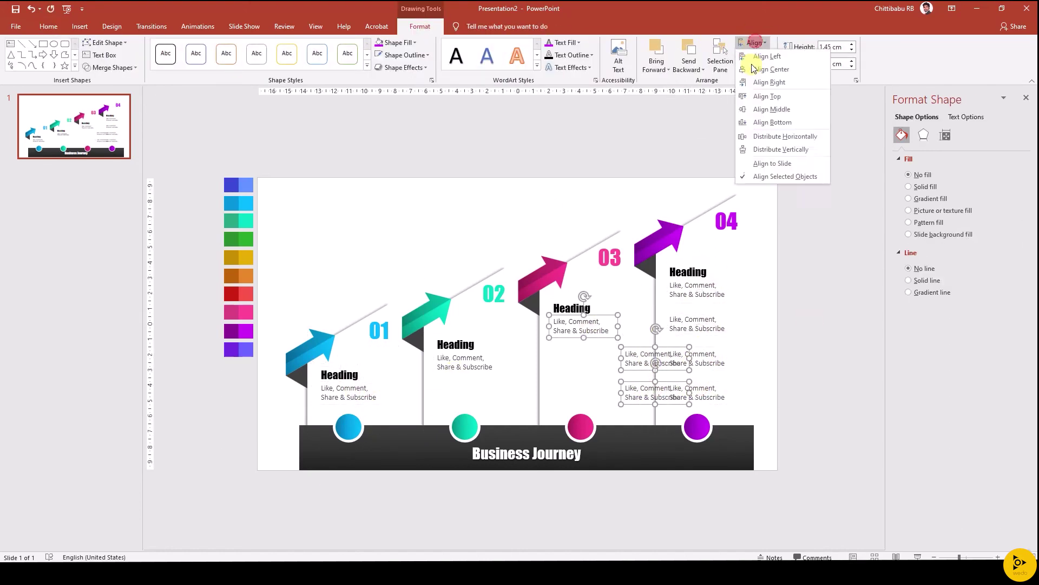
Step: Copy the stacked descriptions under step 02
{"action": "left_click", "coordinate": [780, 150]}
{"action": "left_click_drag", "start_coordinate": [613, 382], "coordinate": [490, 367]}
{"action": "left_click", "coordinate": [788, 372]}
Step: Insert four icons from the icon library, including the stopwatch
{"action": "left_click", "coordinate": [80, 26]}
{"action": "left_click", "coordinate": [195, 57]}
{"action": "left_click", "coordinate": [403, 260]}
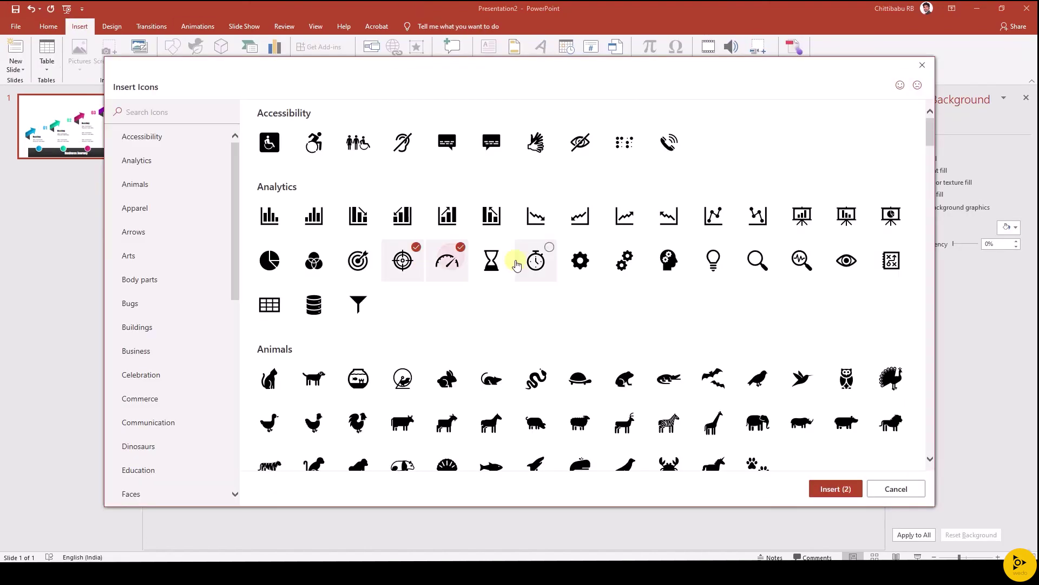
{"action": "left_click", "coordinate": [714, 260]}
{"action": "left_click", "coordinate": [758, 260]}
{"action": "left_click", "coordinate": [835, 488]}
Step: Stack the inserted icons over circle 01 and align them to its centre
{"action": "left_click_drag", "start_coordinate": [499, 314], "coordinate": [353, 429]}
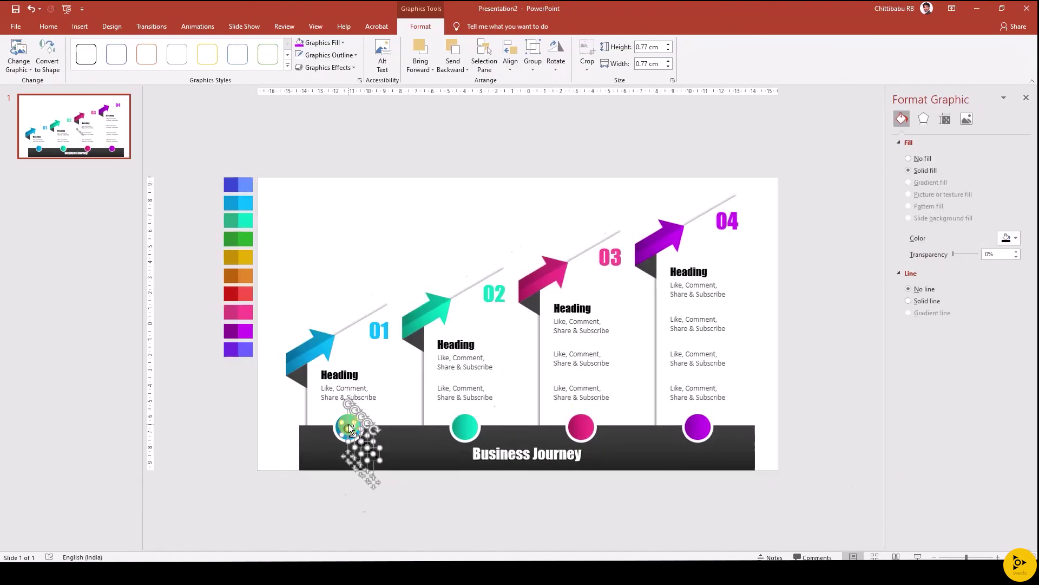
{"action": "scroll", "coordinate": [353, 429], "scroll_direction": "up", "scroll_amount": 3}
{"action": "scroll", "coordinate": [522, 417], "scroll_direction": "down", "scroll_amount": 3}
{"action": "scroll", "coordinate": [557, 480], "scroll_direction": "down", "scroll_amount": 2}
{"action": "left_click", "coordinate": [510, 50]}
{"action": "left_click", "coordinate": [509, 181]}
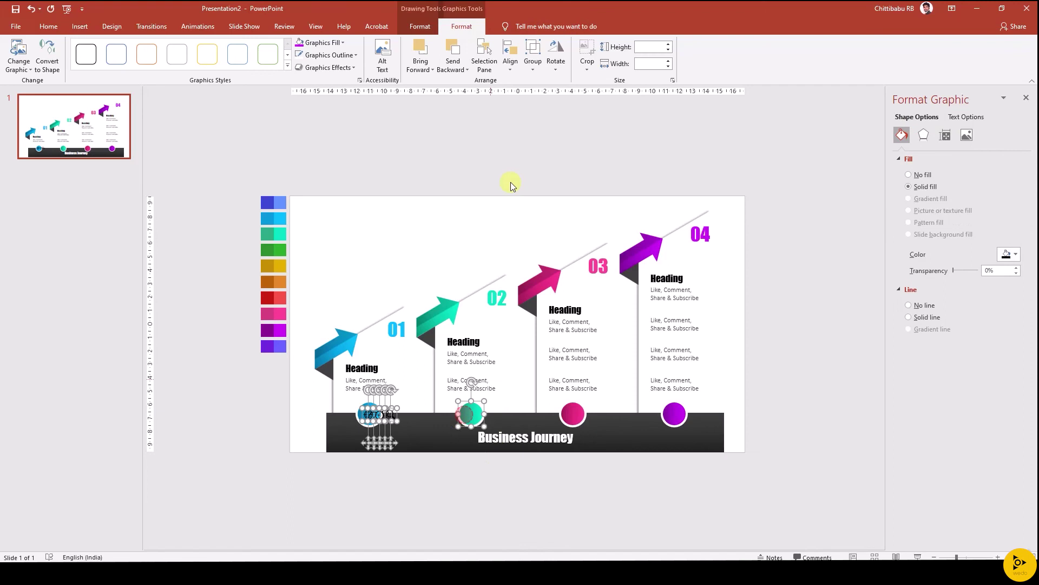
{"action": "left_click", "coordinate": [755, 43]}
{"action": "left_click", "coordinate": [752, 110]}
Step: Move one icon each onto circles 04, 03 and 02 and centre them
{"action": "mouse_move", "coordinate": [390, 412]}
{"action": "left_mouse_down"}
{"action": "mouse_move", "coordinate": [673, 436]}
{"action": "mouse_move", "coordinate": [576, 414]}
{"action": "left_mouse_up"}
{"action": "left_click", "coordinate": [754, 43]}
{"action": "left_click", "coordinate": [772, 109]}
{"action": "left_click", "coordinate": [754, 42]}
{"action": "left_click", "coordinate": [752, 110]}
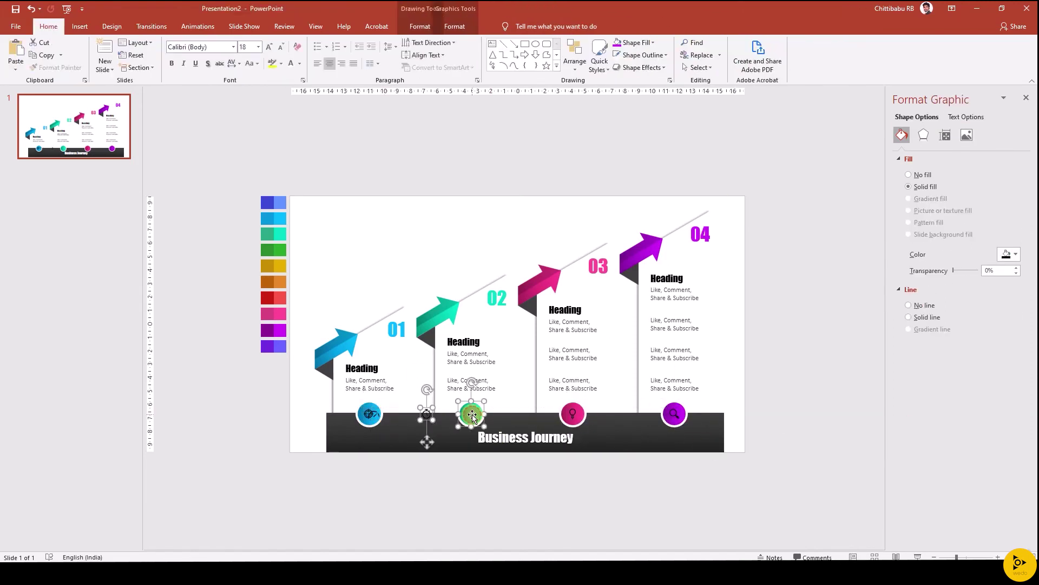
{"action": "mouse_move", "coordinate": [425, 425]}
{"action": "left_mouse_down"}
{"action": "mouse_move", "coordinate": [463, 437]}
{"action": "mouse_move", "coordinate": [471, 414]}
{"action": "left_mouse_up"}
{"action": "left_click", "coordinate": [390, 244]}
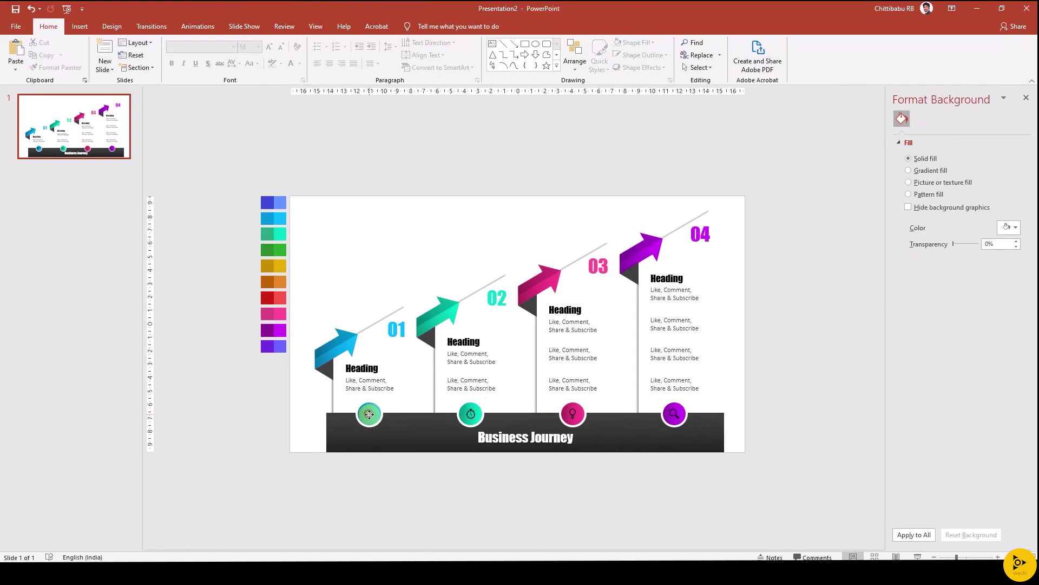
Step: Select all four icons sitting on the coloured circles
{"action": "left_click", "coordinate": [368, 414]}
{"action": "left_click", "coordinate": [766, 425]}
{"action": "left_click", "coordinate": [368, 415], "text": "shift"}
{"action": "left_click", "coordinate": [470, 415], "text": "shift"}
{"action": "left_click", "coordinate": [674, 415], "text": "shift"}
{"action": "left_click", "coordinate": [573, 414], "text": "shift"}
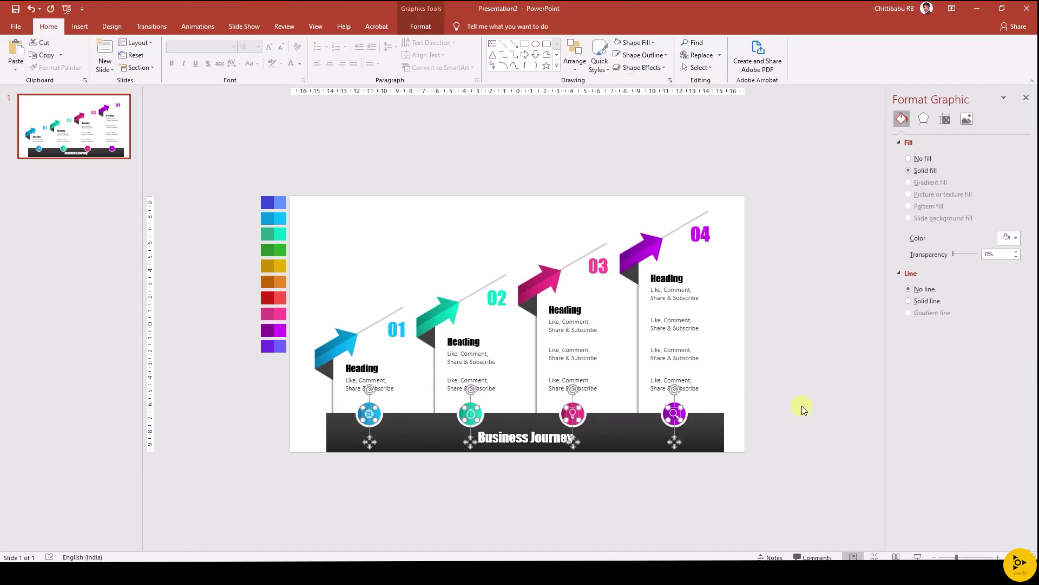